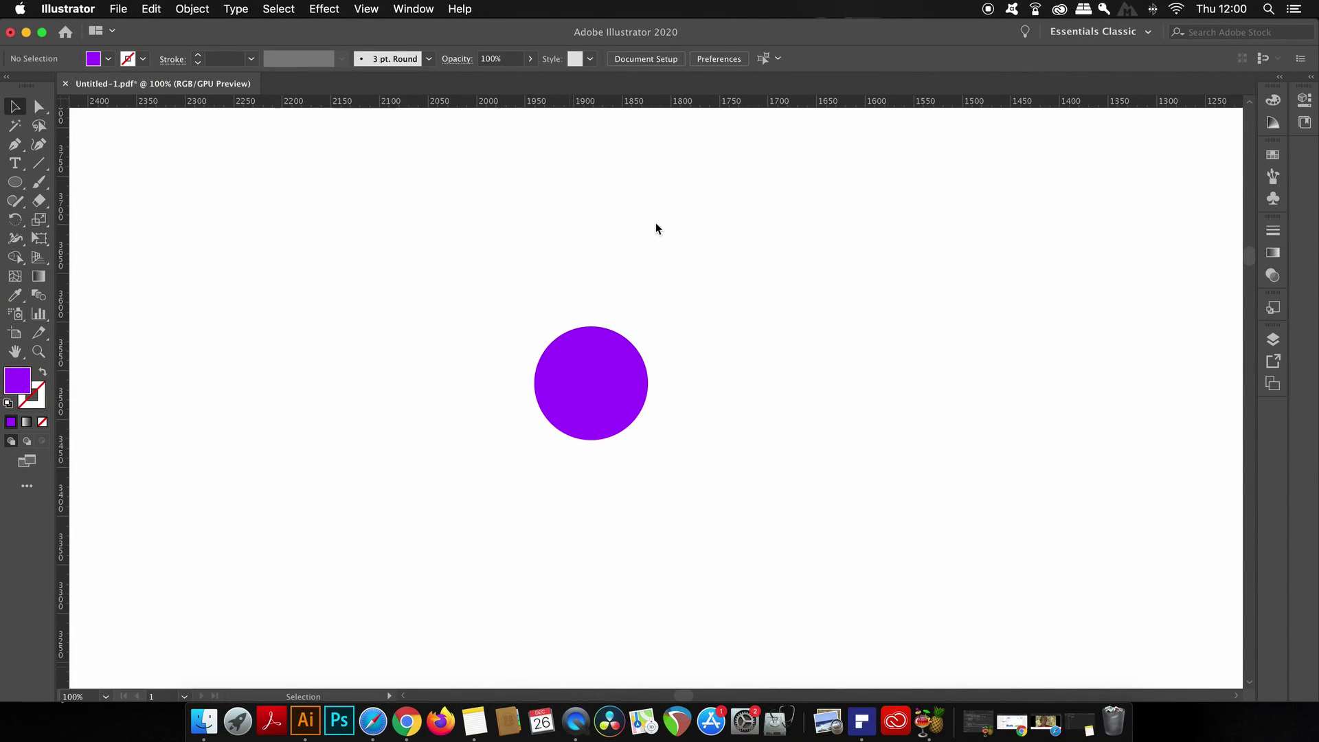
Step: Open the Window menu to list the panels that can be shown
{"action": "left_click", "coordinate": [413, 9]}
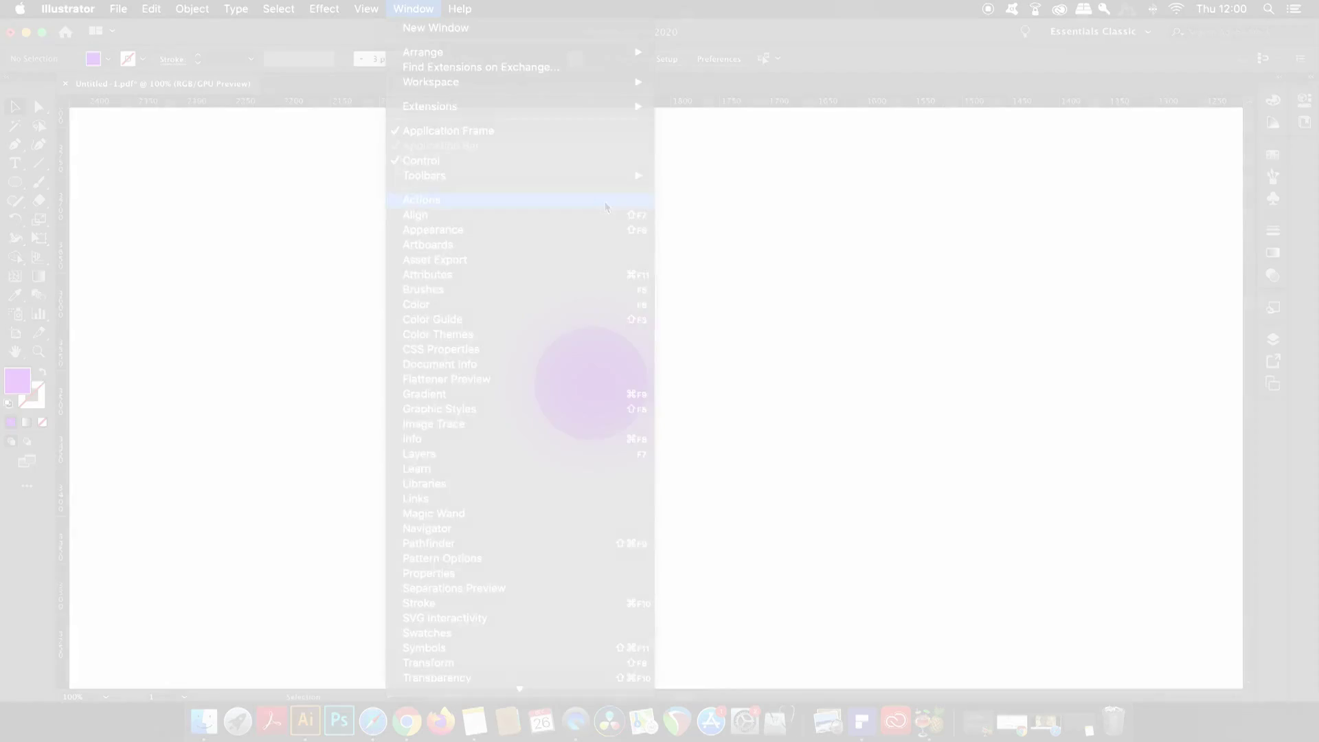
Step: Show the Actions panel and look at its flyout menu without choosing a command
{"action": "left_click", "coordinate": [577, 275]}
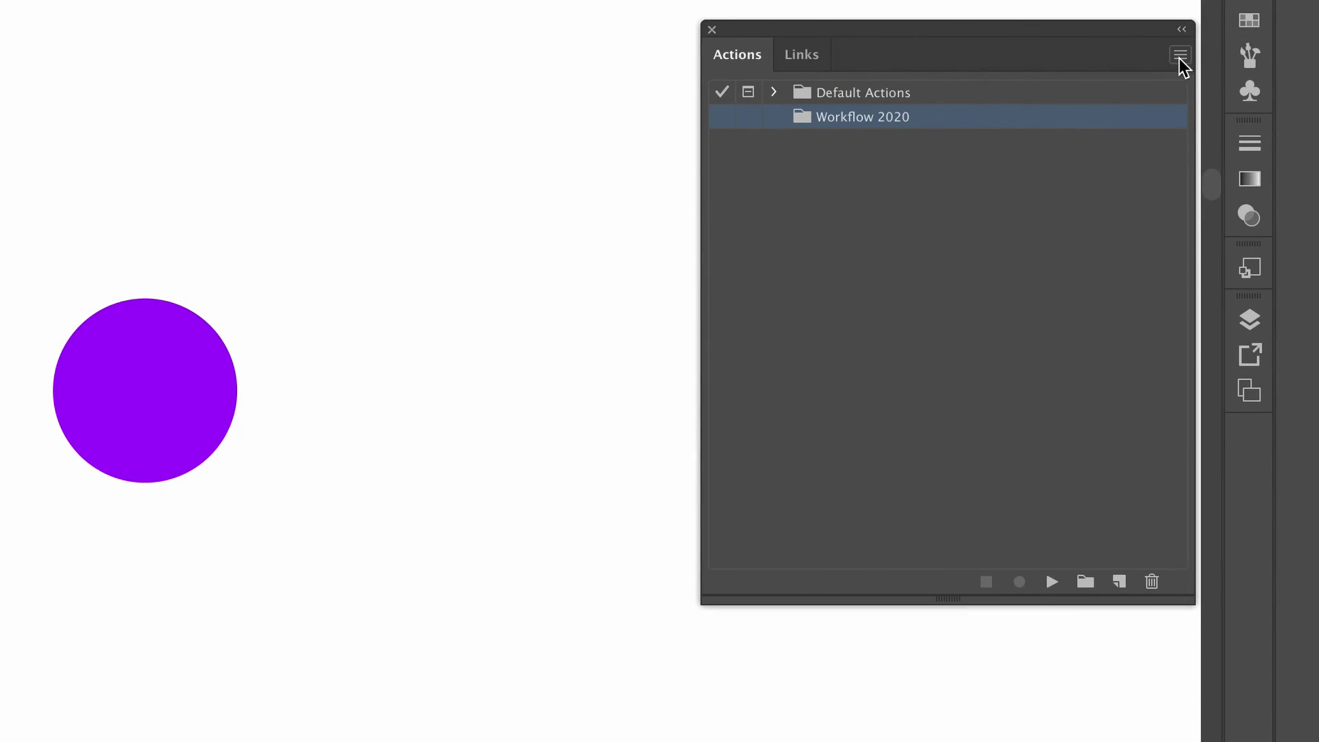
{"action": "left_click", "coordinate": [1181, 55]}
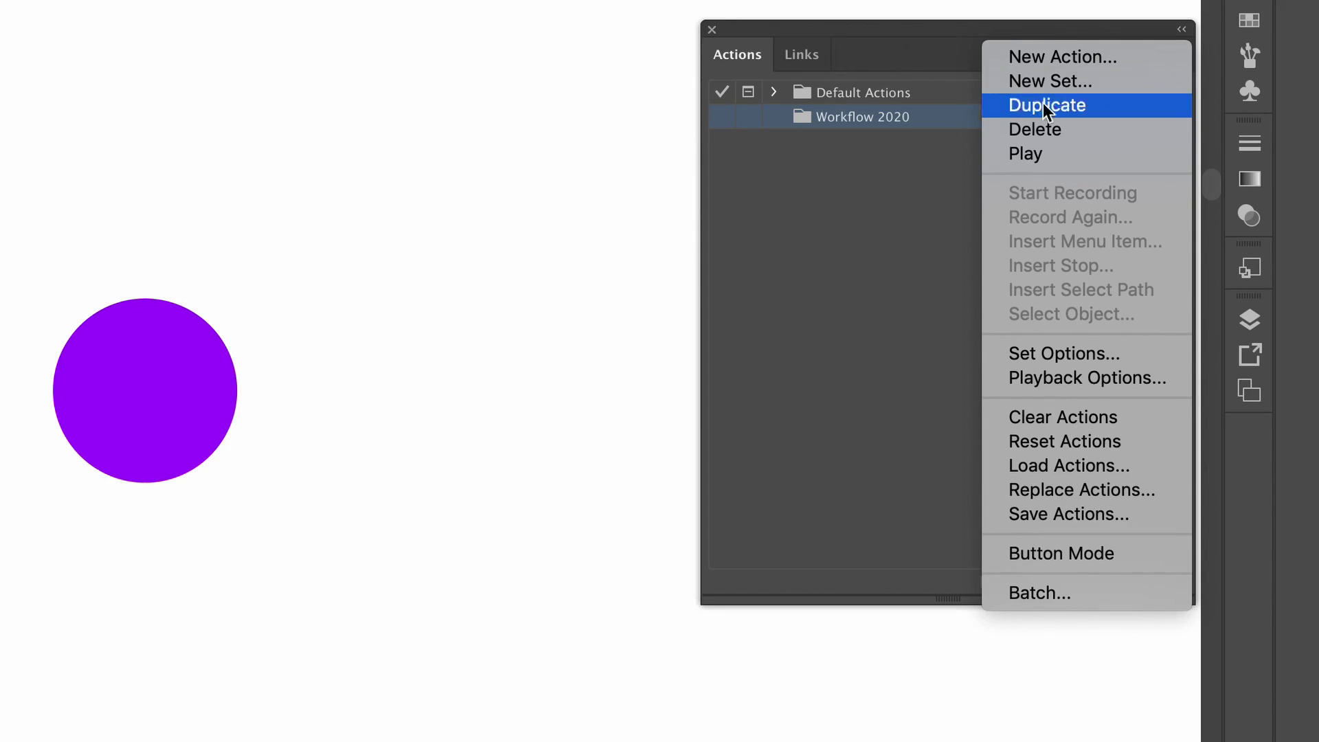
{"action": "left_click", "coordinate": [892, 194]}
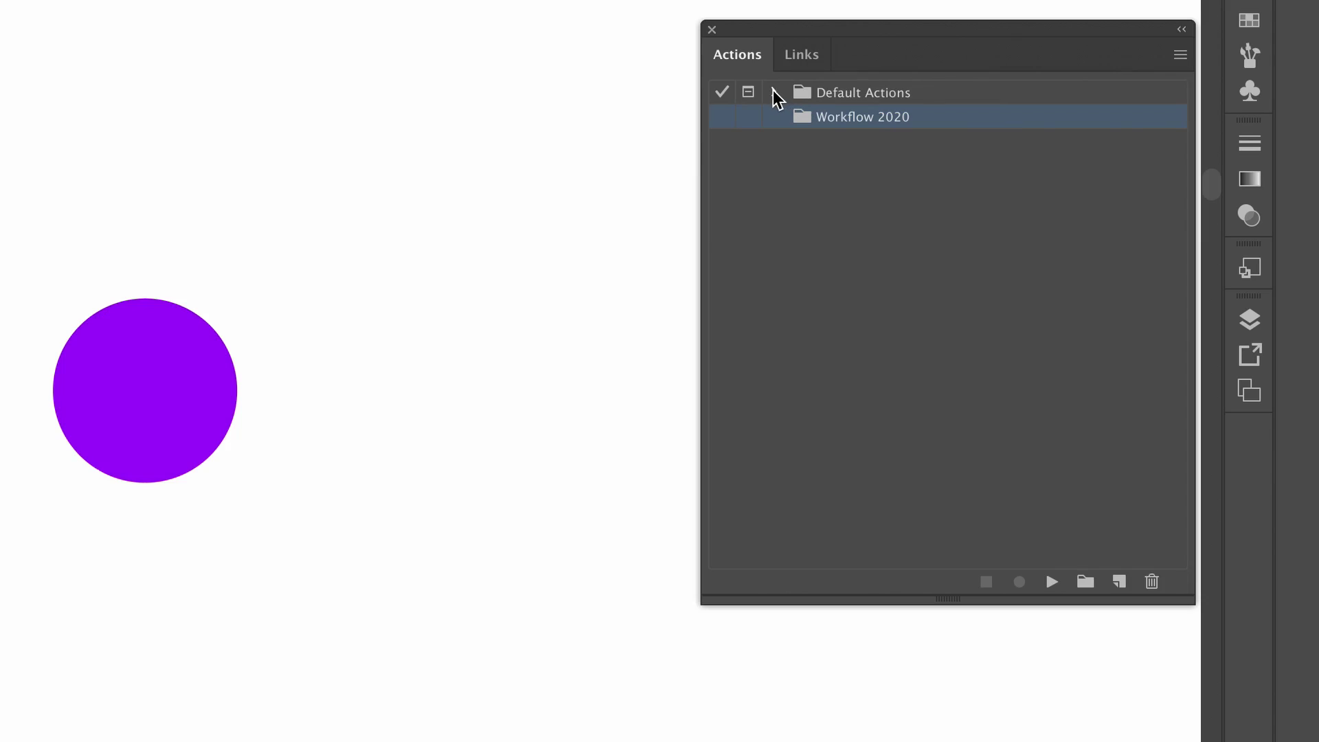
Step: Expand Default Actions and scroll through presets such as Opacity 60
{"action": "left_click", "coordinate": [775, 92]}
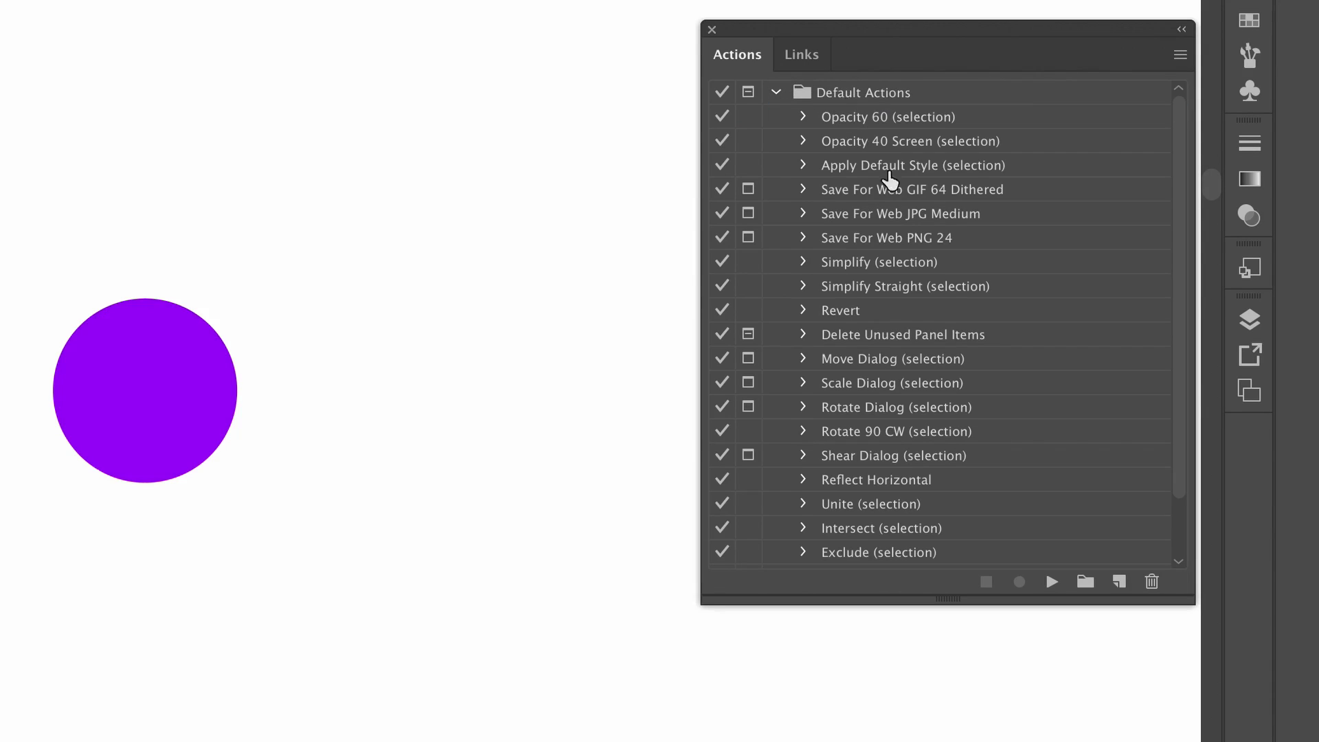
{"action": "scroll", "coordinate": [995, 365], "scroll_direction": "down", "scroll_amount": 3}
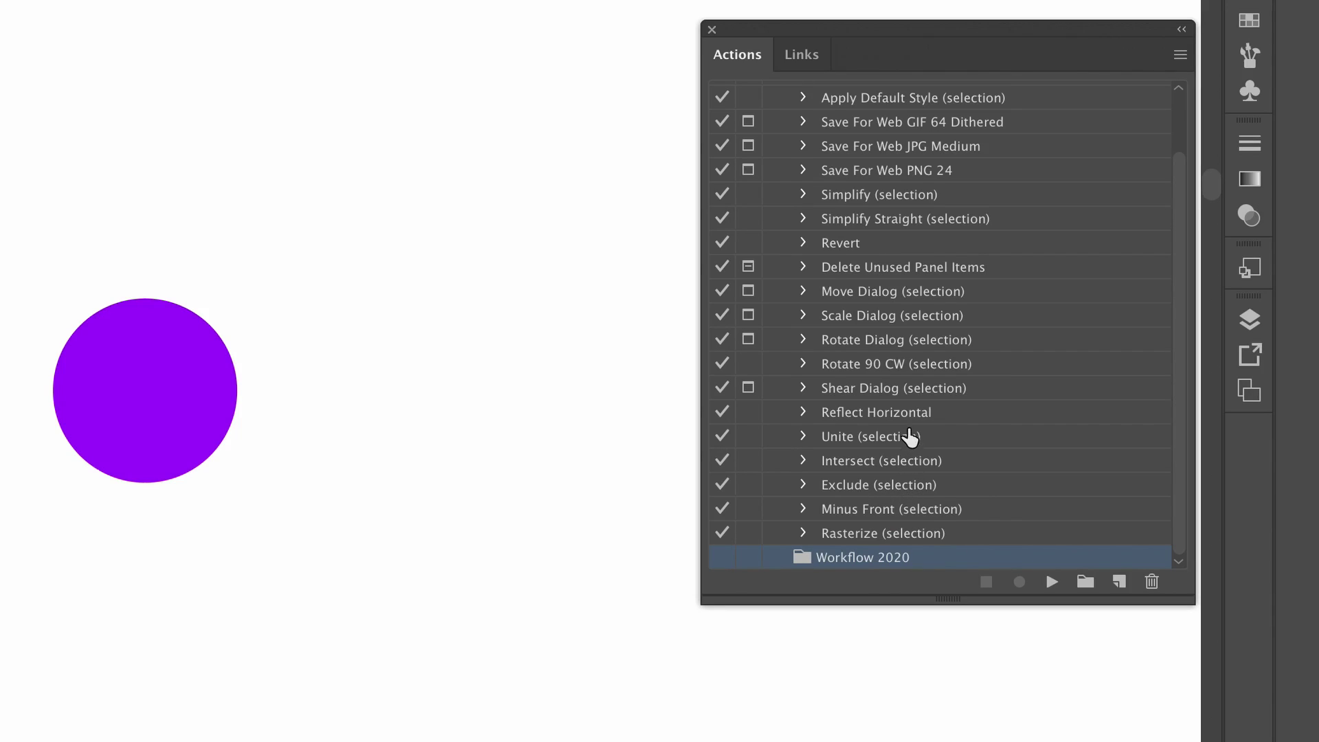
{"action": "scroll", "coordinate": [893, 368], "scroll_direction": "up", "scroll_amount": 3}
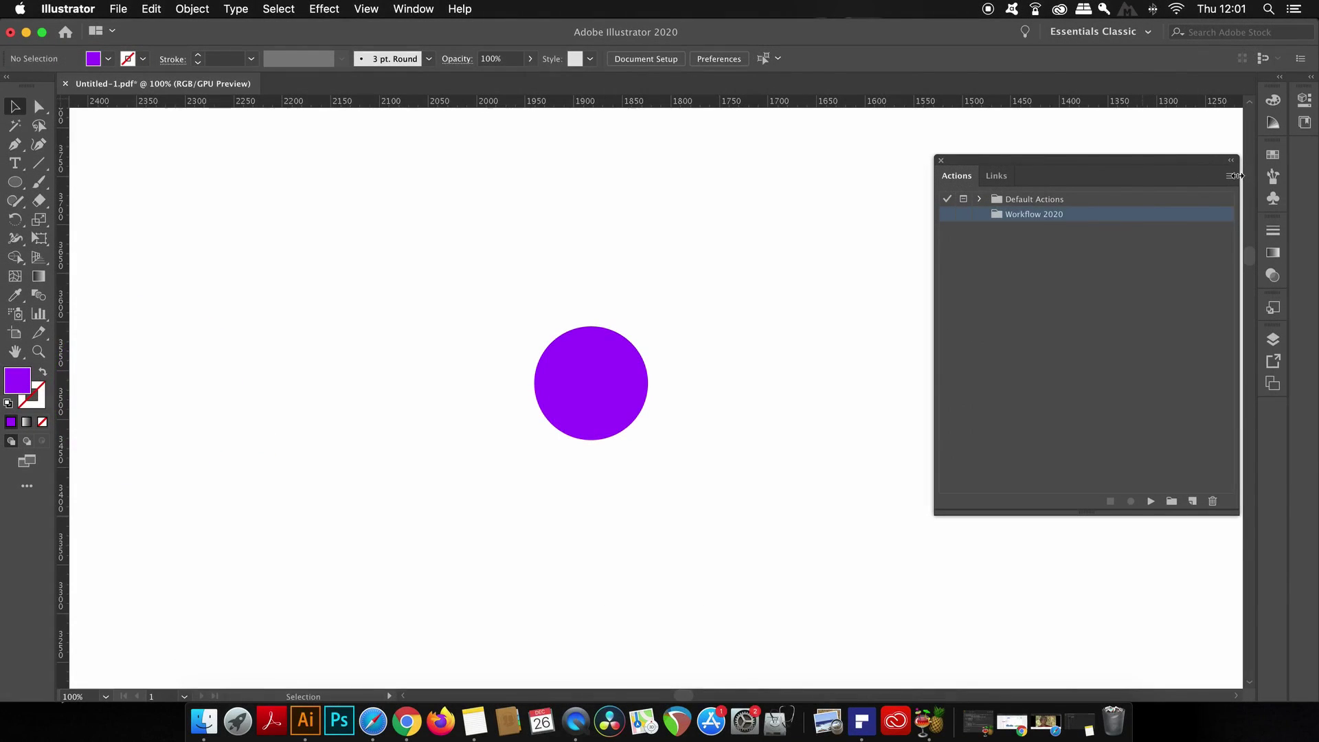
Step: Create a new 'Scale up 50%' action in Workflow 2020 and start recording
{"action": "left_click", "coordinate": [1233, 176]}
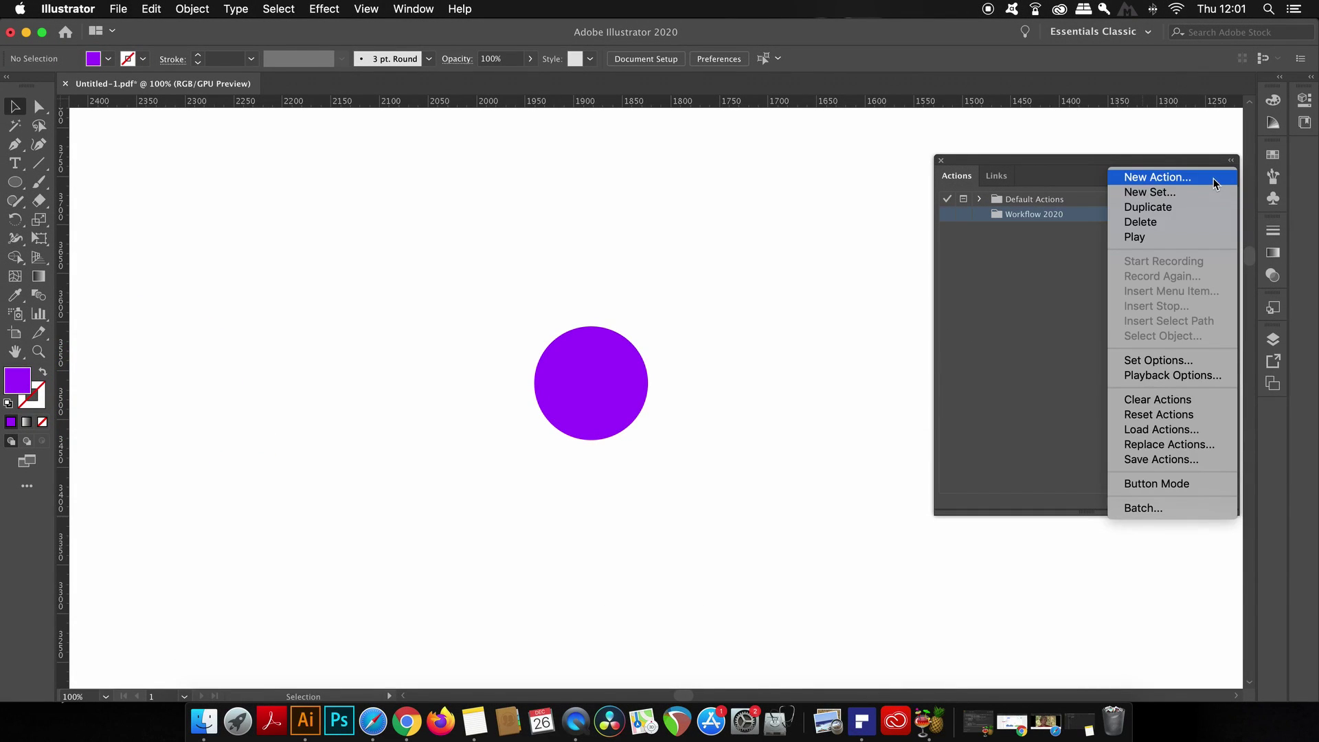
{"action": "left_click", "coordinate": [1213, 178]}
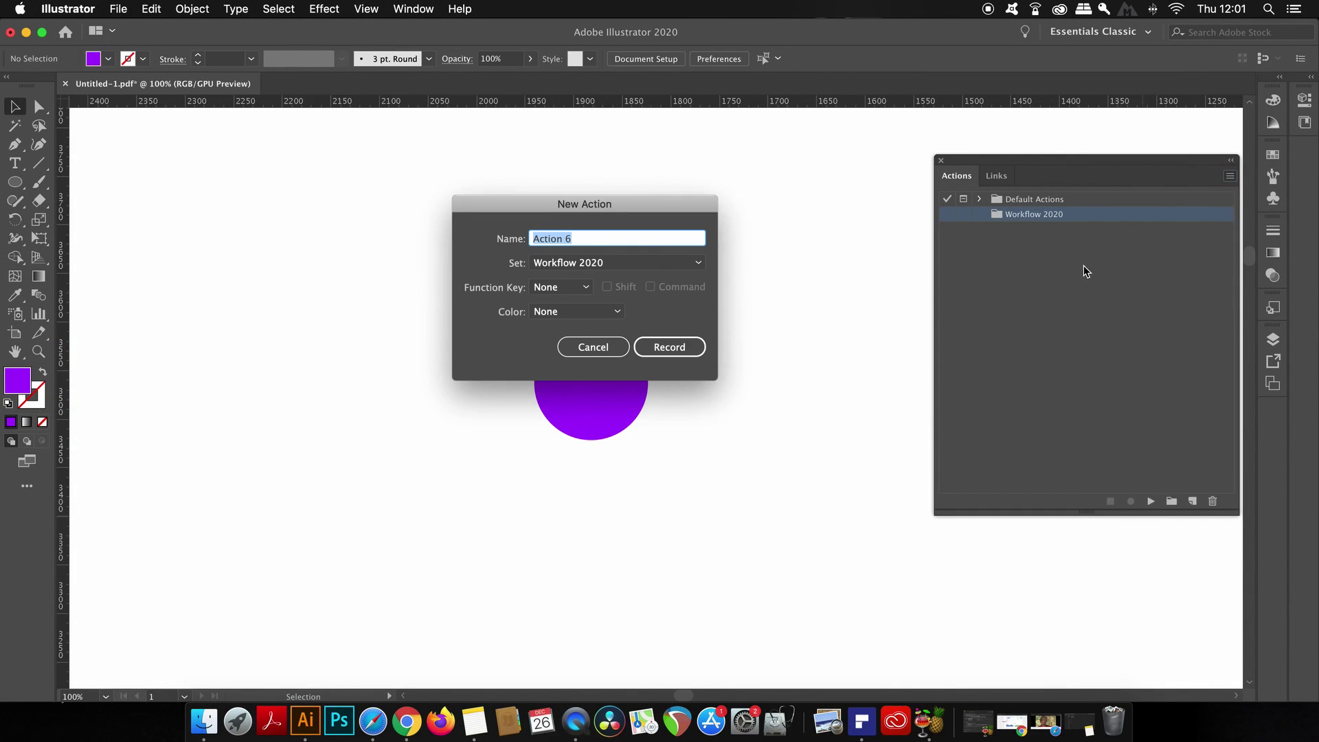
{"action": "left_click_drag", "start_coordinate": [600, 200], "coordinate": [346, 180]}
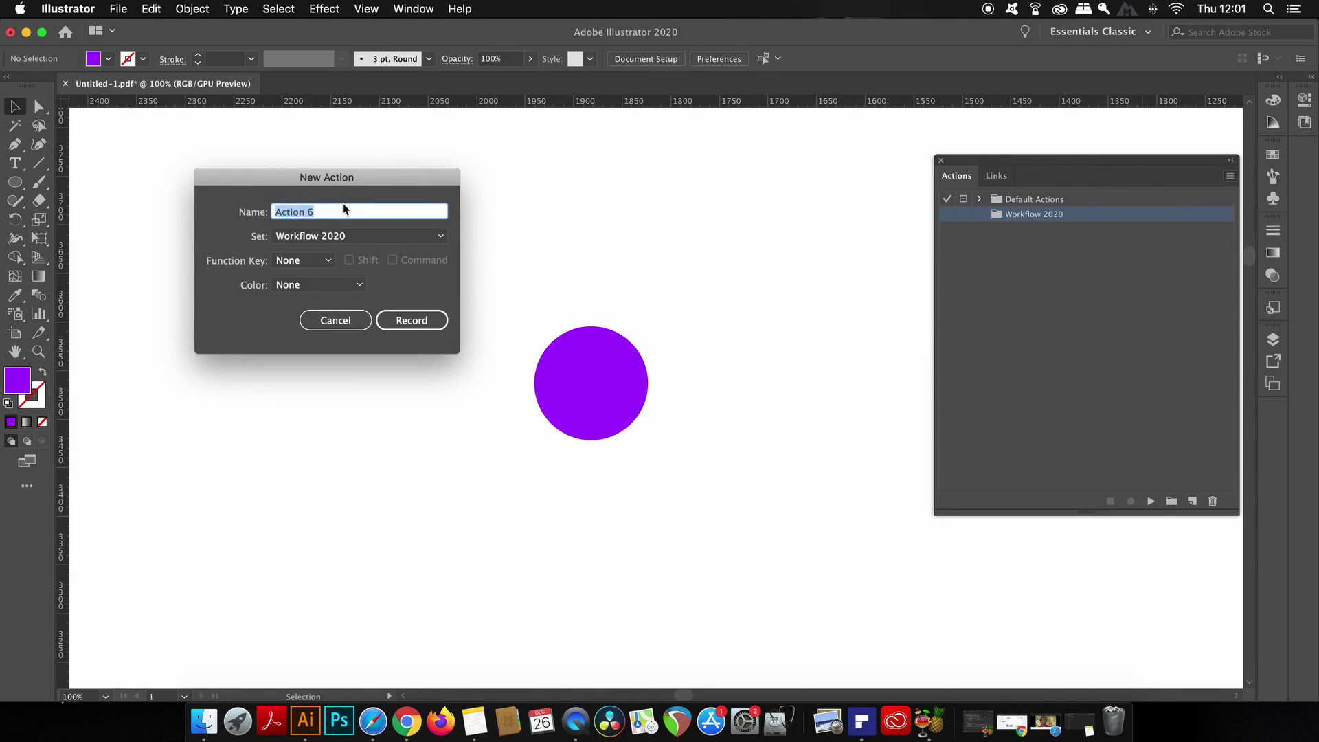
{"action": "type", "text": "Scale up 50%"}
{"action": "left_click", "coordinate": [413, 321]}
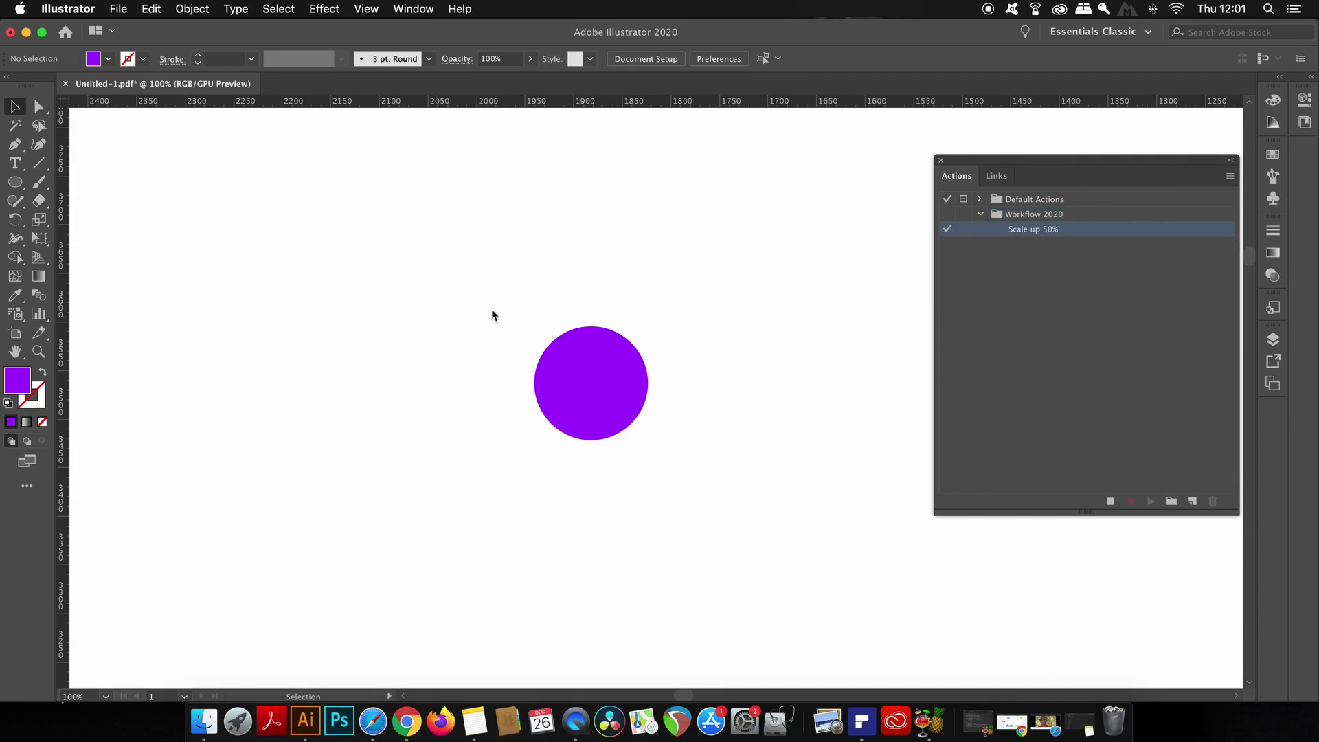
Step: Select the purple circle and scale it uniformly to 150%
{"action": "left_click", "coordinate": [595, 373]}
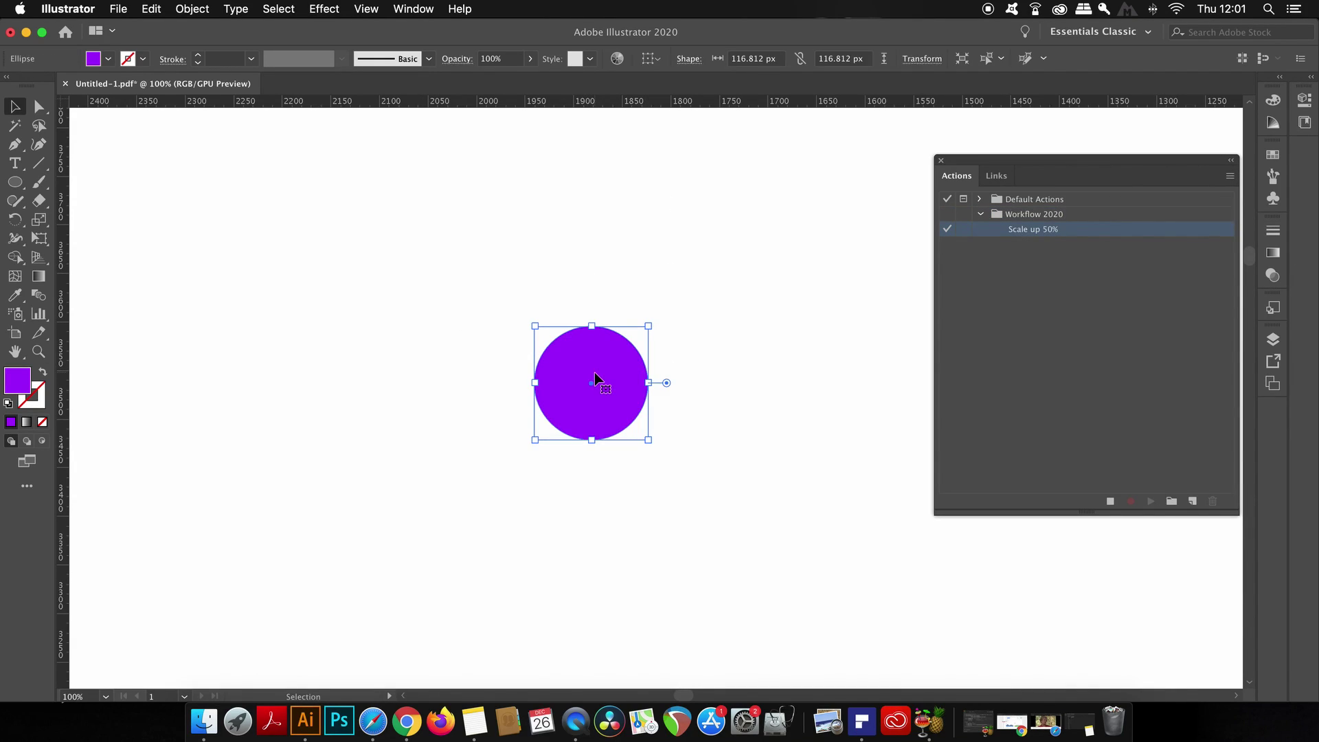
{"action": "double_click", "coordinate": [38, 220]}
{"action": "left_click_drag", "start_coordinate": [193, 207], "coordinate": [378, 228]}
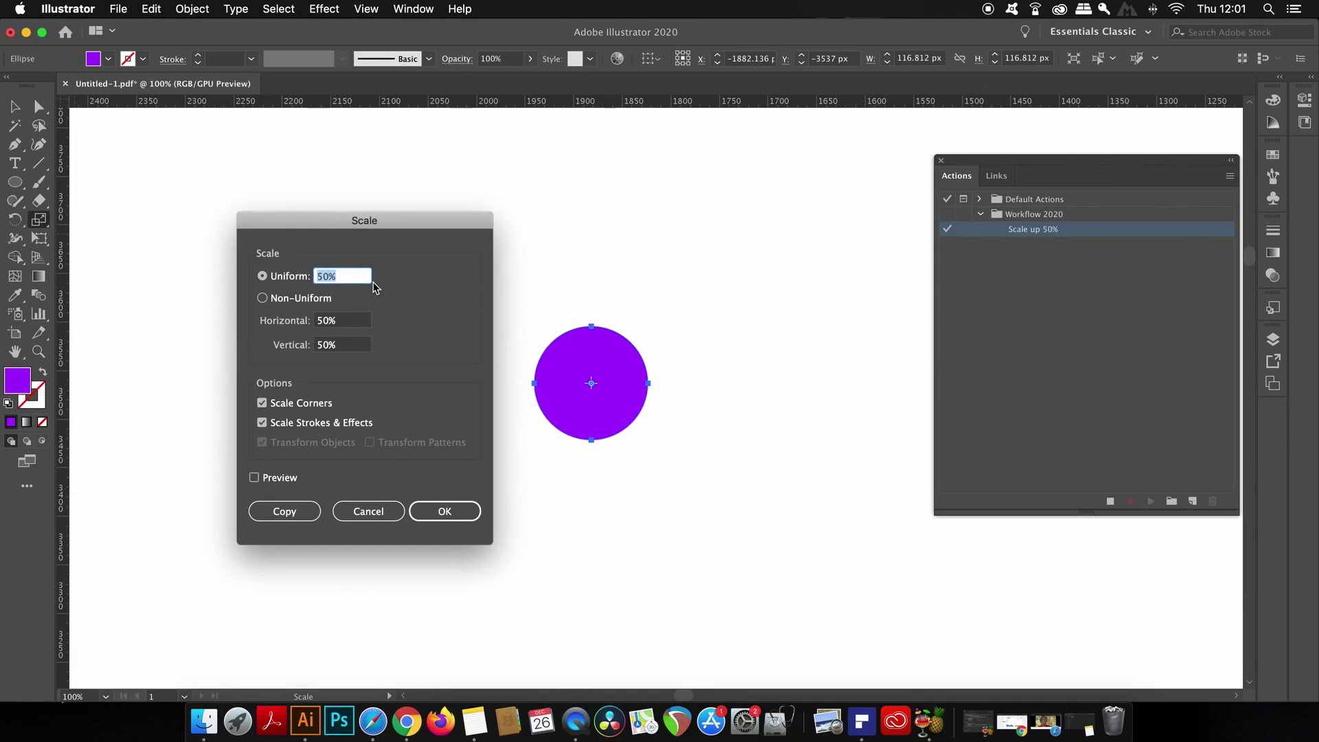
{"action": "type", "text": "1"}
{"action": "left_click", "coordinate": [286, 478]}
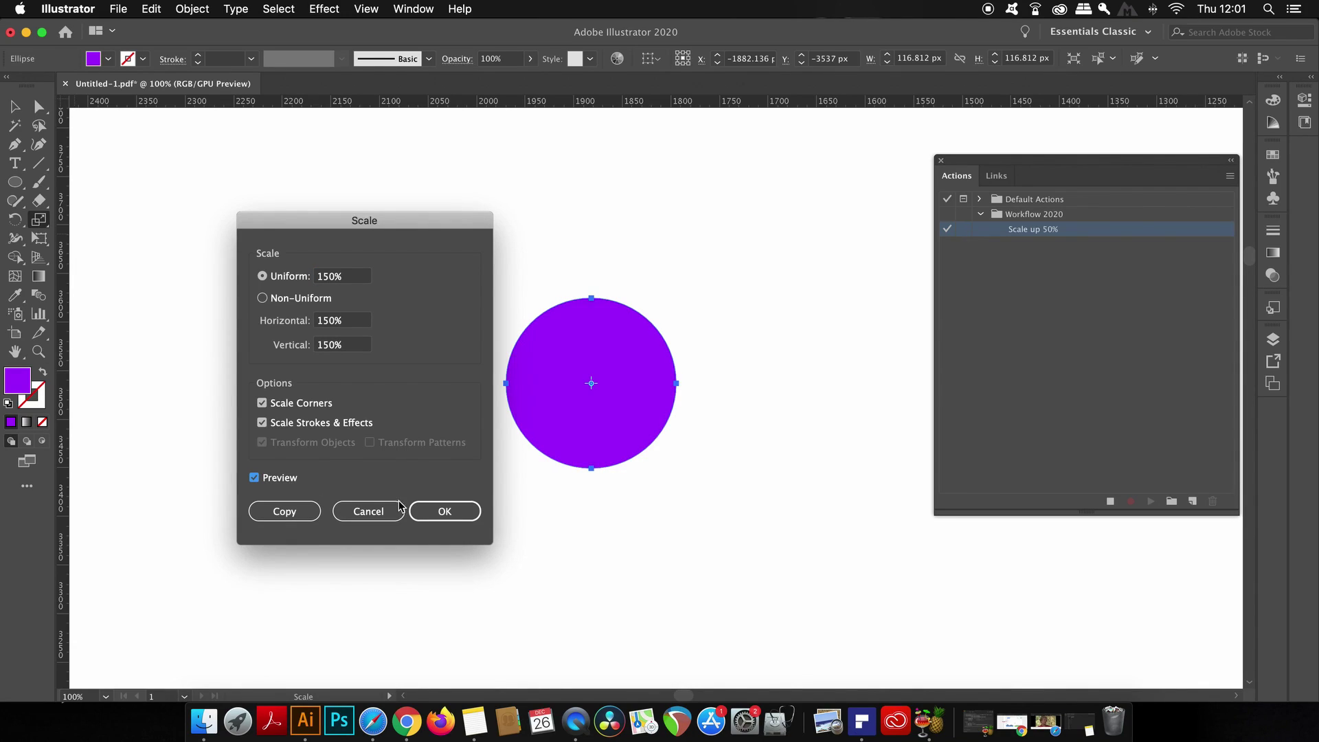
{"action": "left_click", "coordinate": [441, 510]}
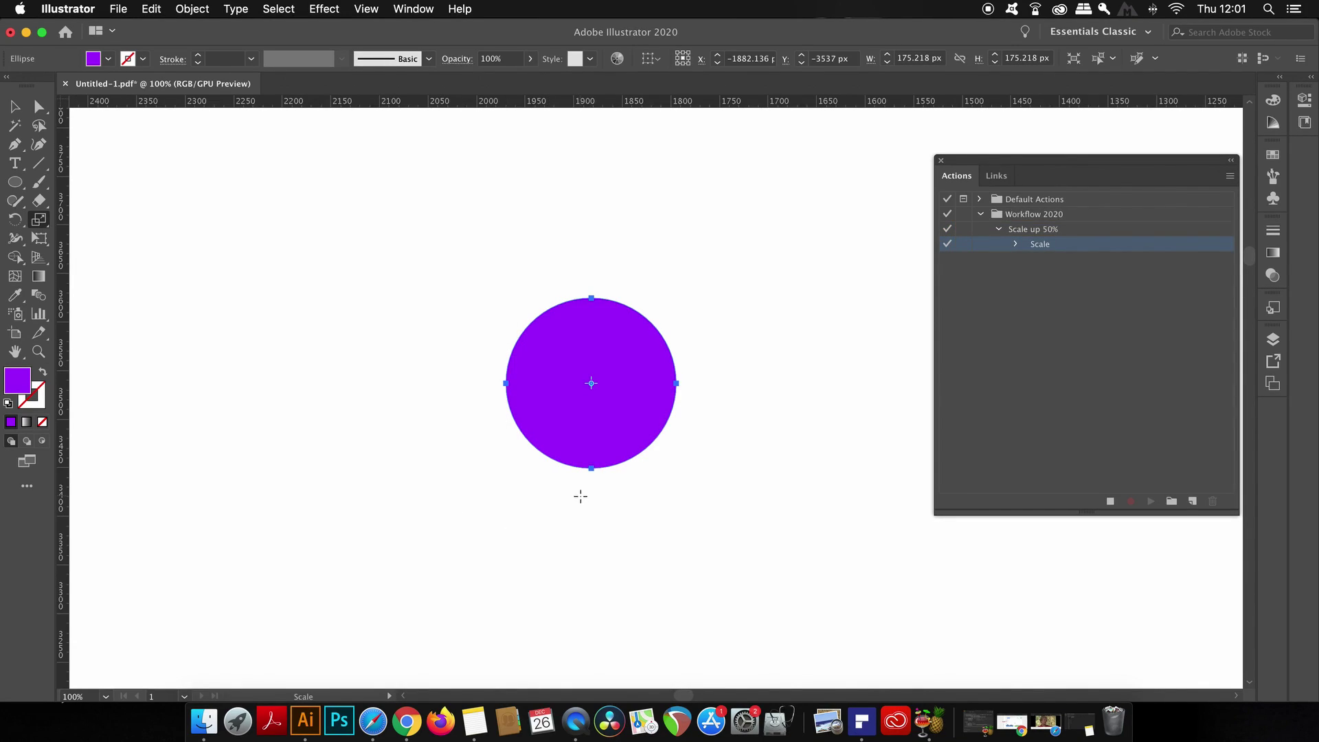
Step: Stop recording and shrink the circle to about 129 px wide
{"action": "left_click", "coordinate": [1111, 502]}
{"action": "key", "text": "v"}
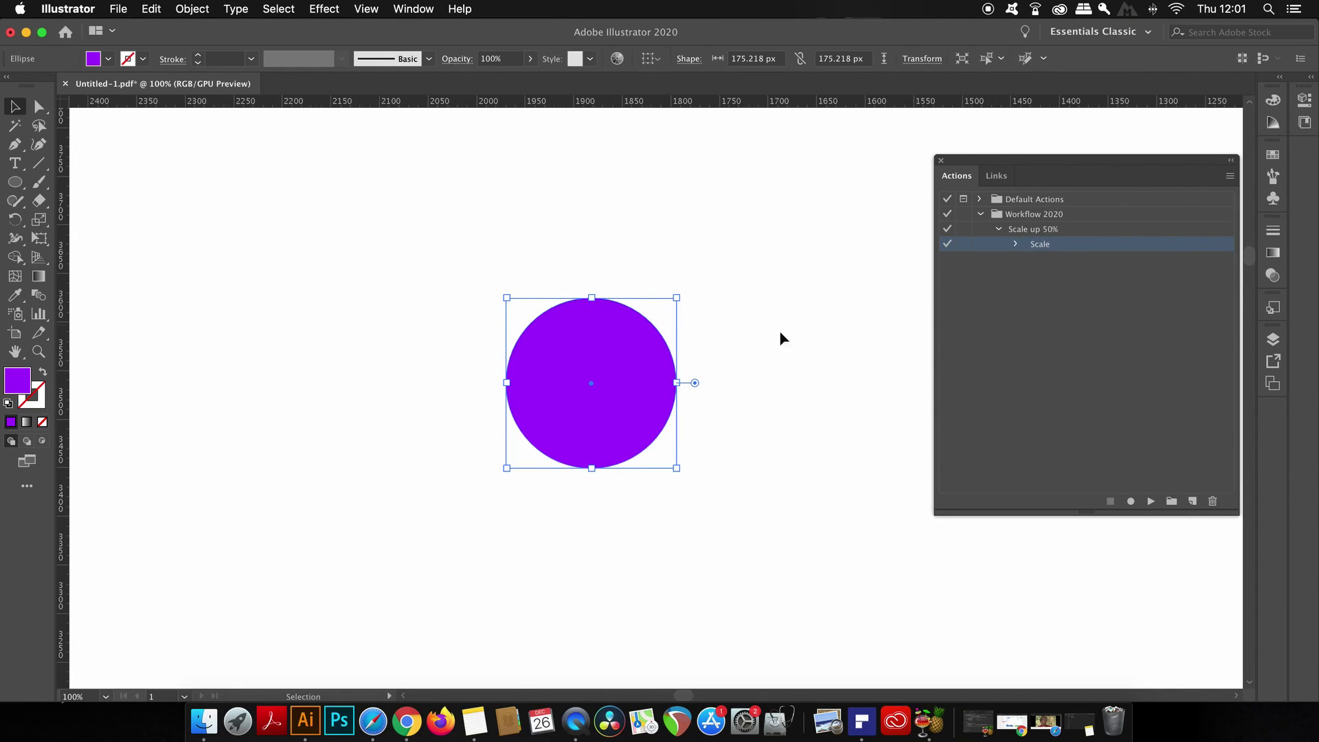
{"action": "left_click_drag", "start_coordinate": [678, 305], "coordinate": [655, 322]}
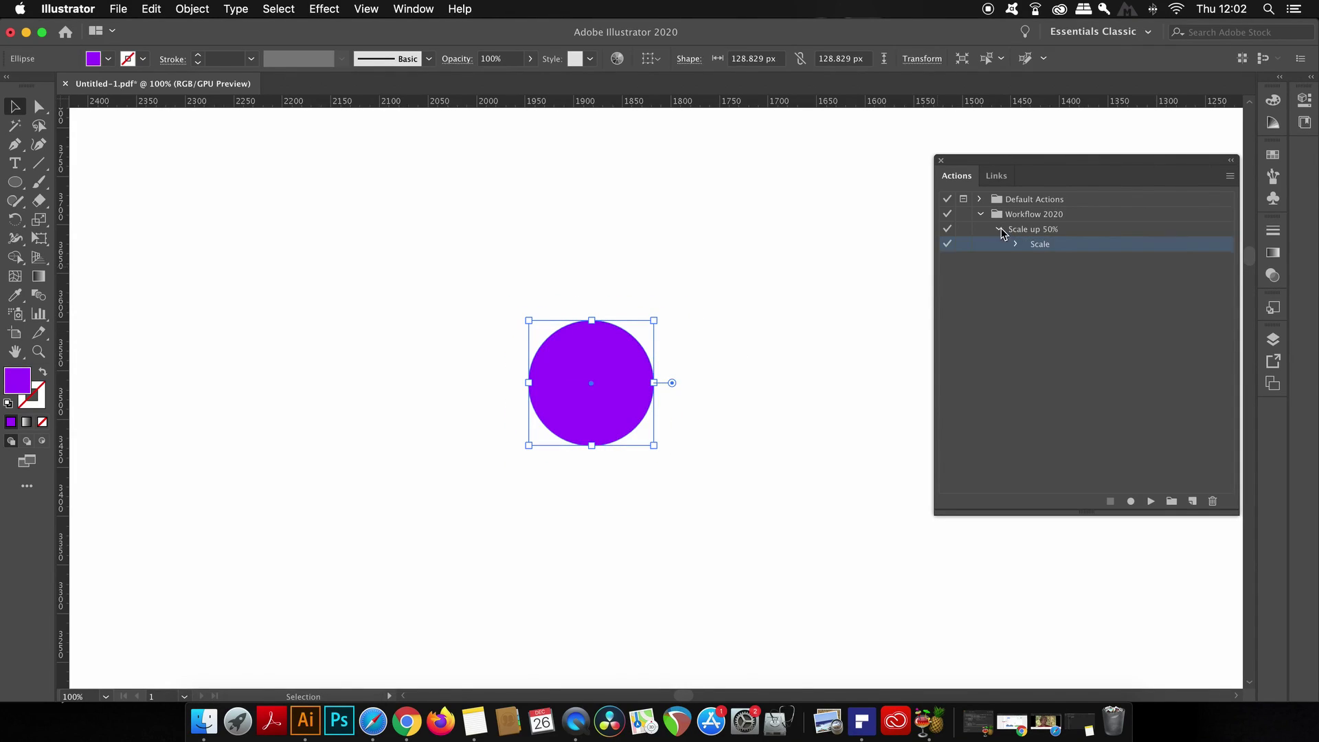
Step: Replay Scale up 50% on the shrunken circle, growing it to 193.244 px
{"action": "left_click", "coordinate": [1016, 245]}
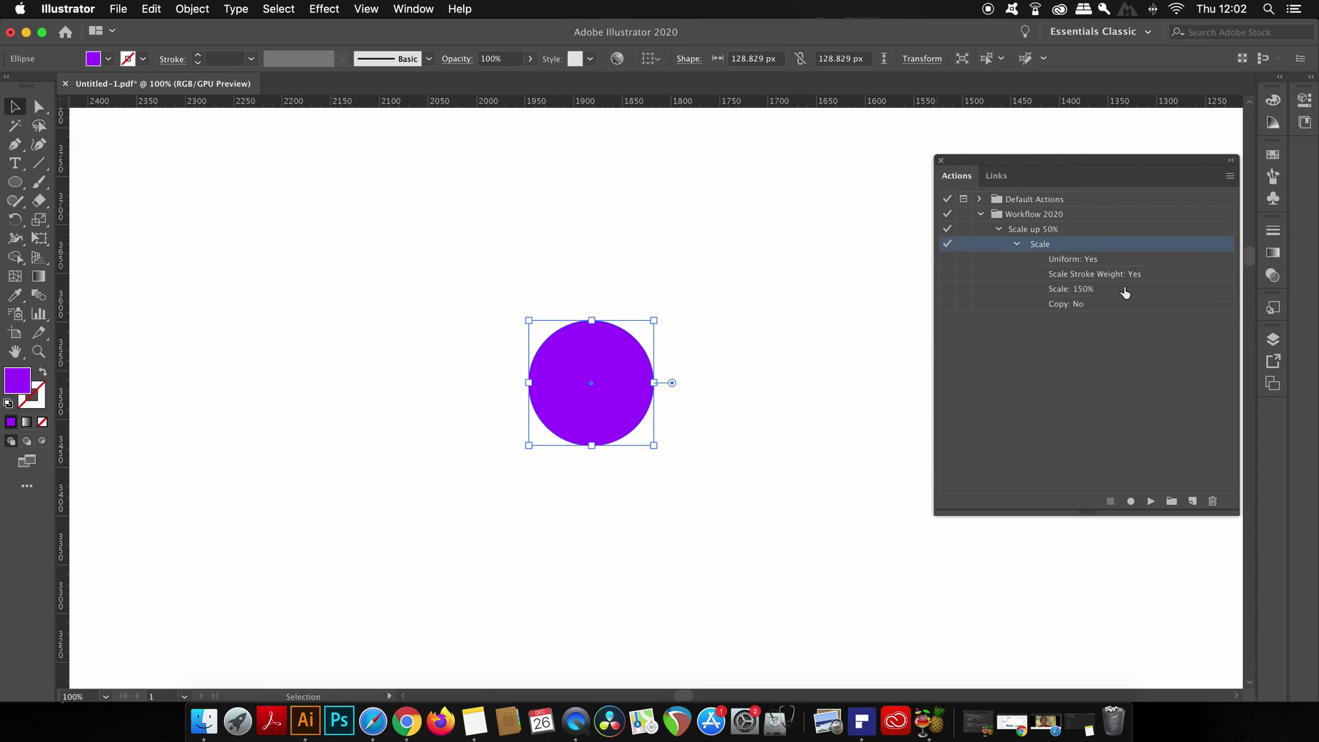
{"action": "left_click", "coordinate": [1017, 245]}
{"action": "left_click", "coordinate": [1000, 230]}
{"action": "left_click", "coordinate": [1043, 231]}
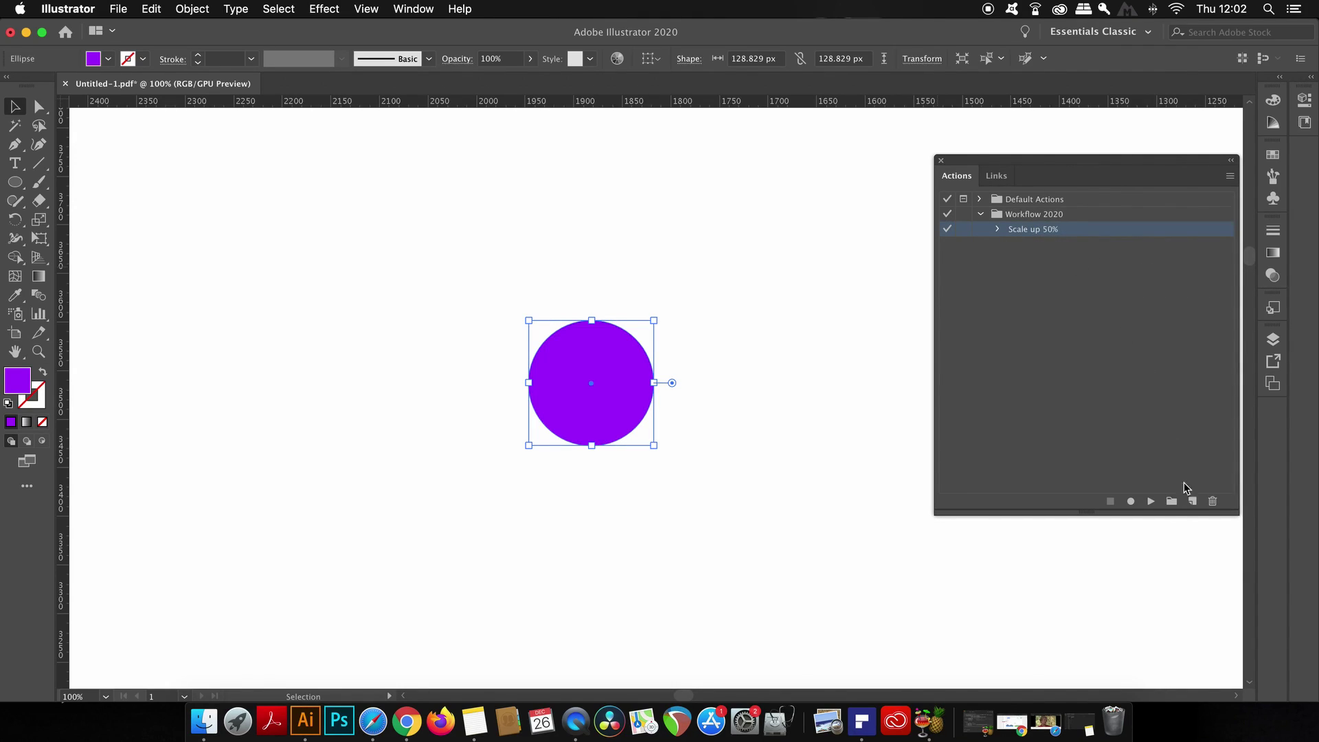
{"action": "left_click", "coordinate": [1151, 503]}
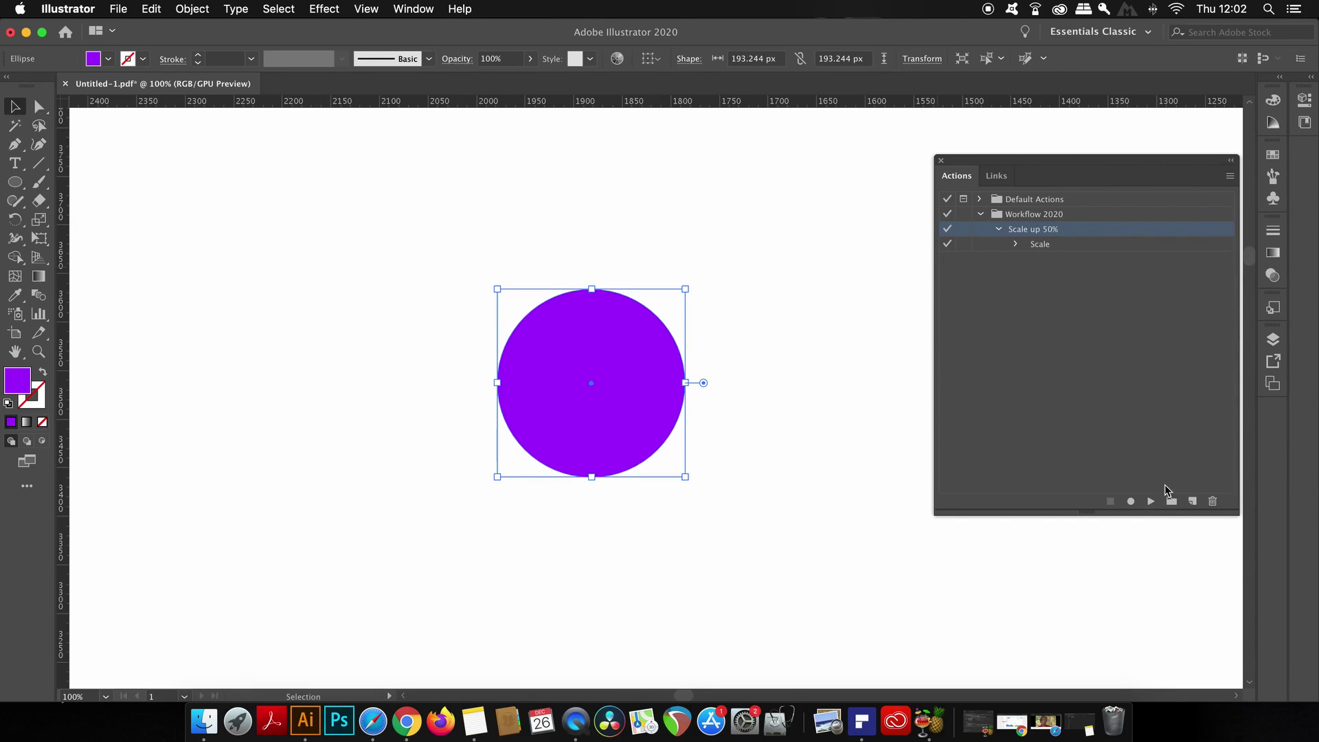
Step: Turn on the Scale step's dialog toggle so it pauses for its settings
{"action": "left_click", "coordinate": [1012, 246]}
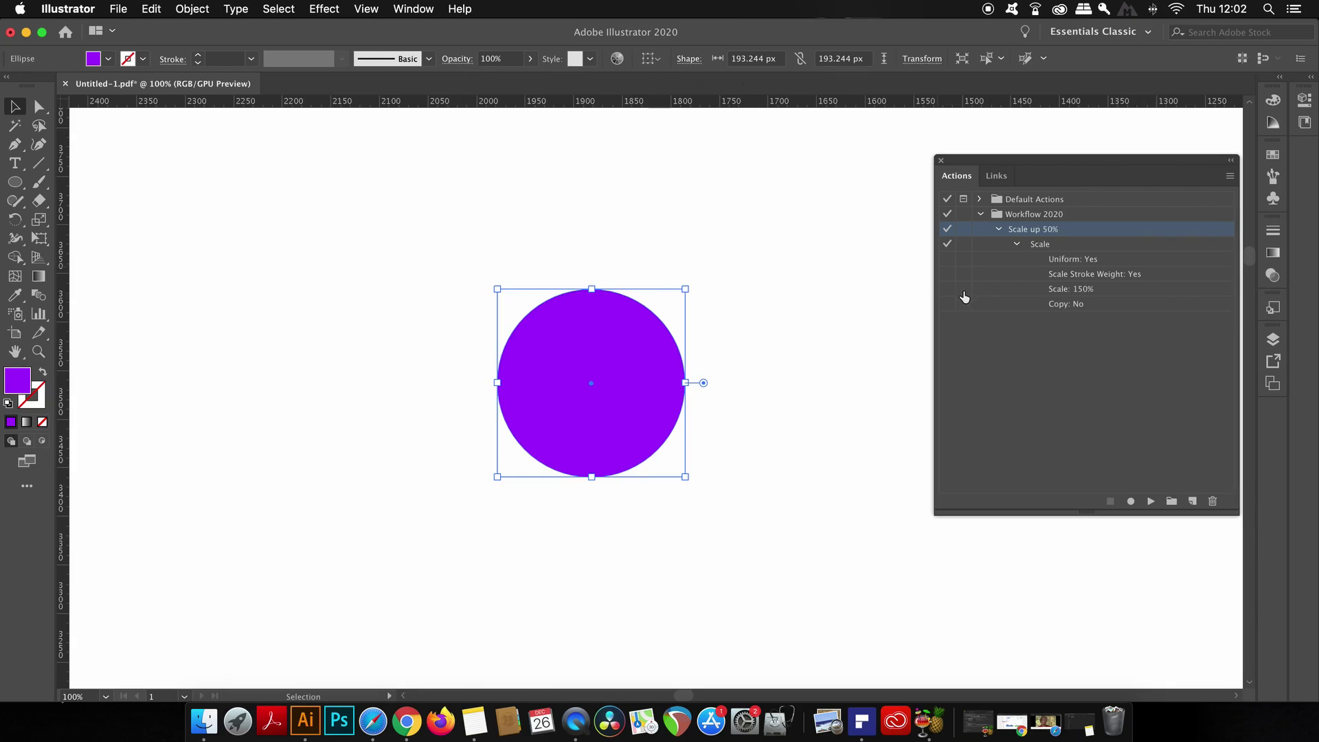
{"action": "left_click", "coordinate": [964, 245]}
{"action": "left_click", "coordinate": [1016, 245]}
Step: Replay Scale up 50%, entering 200% in the paused Scale dialog to reach 386.487 px
{"action": "left_click", "coordinate": [1000, 231]}
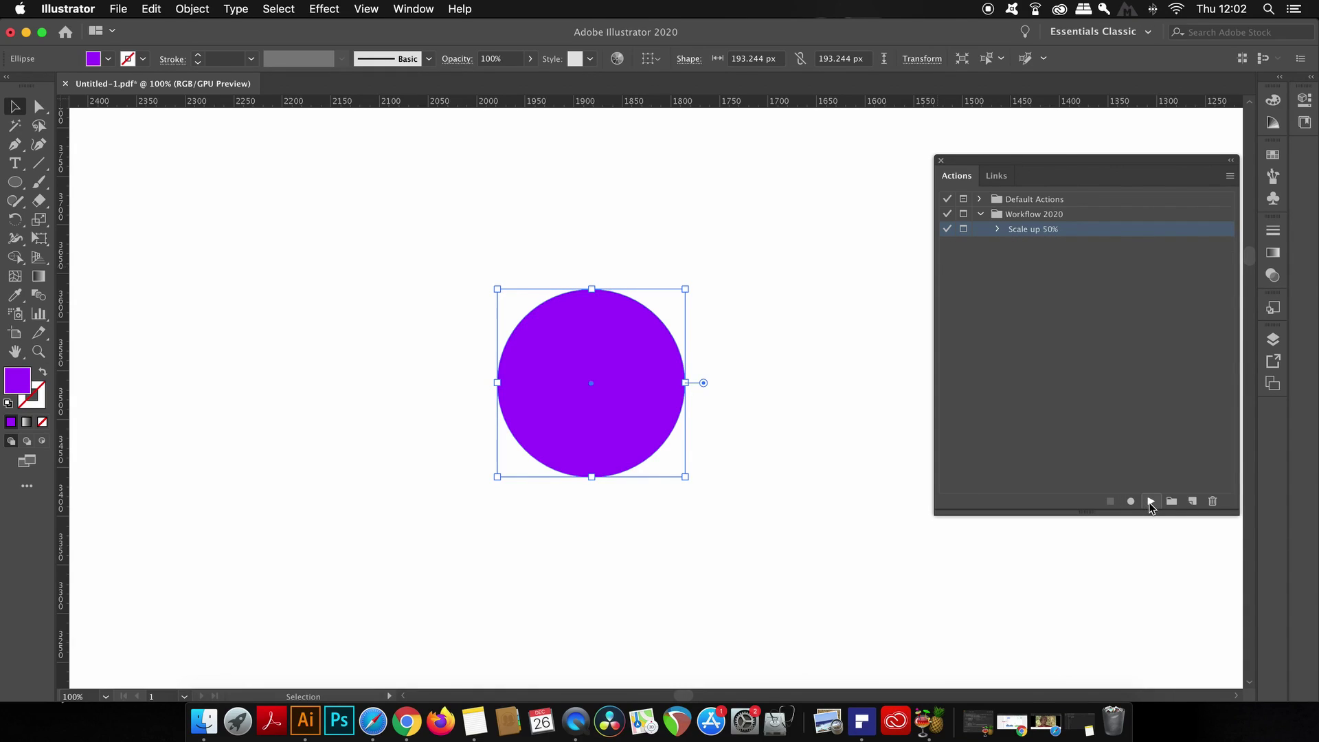
{"action": "left_click", "coordinate": [1152, 502]}
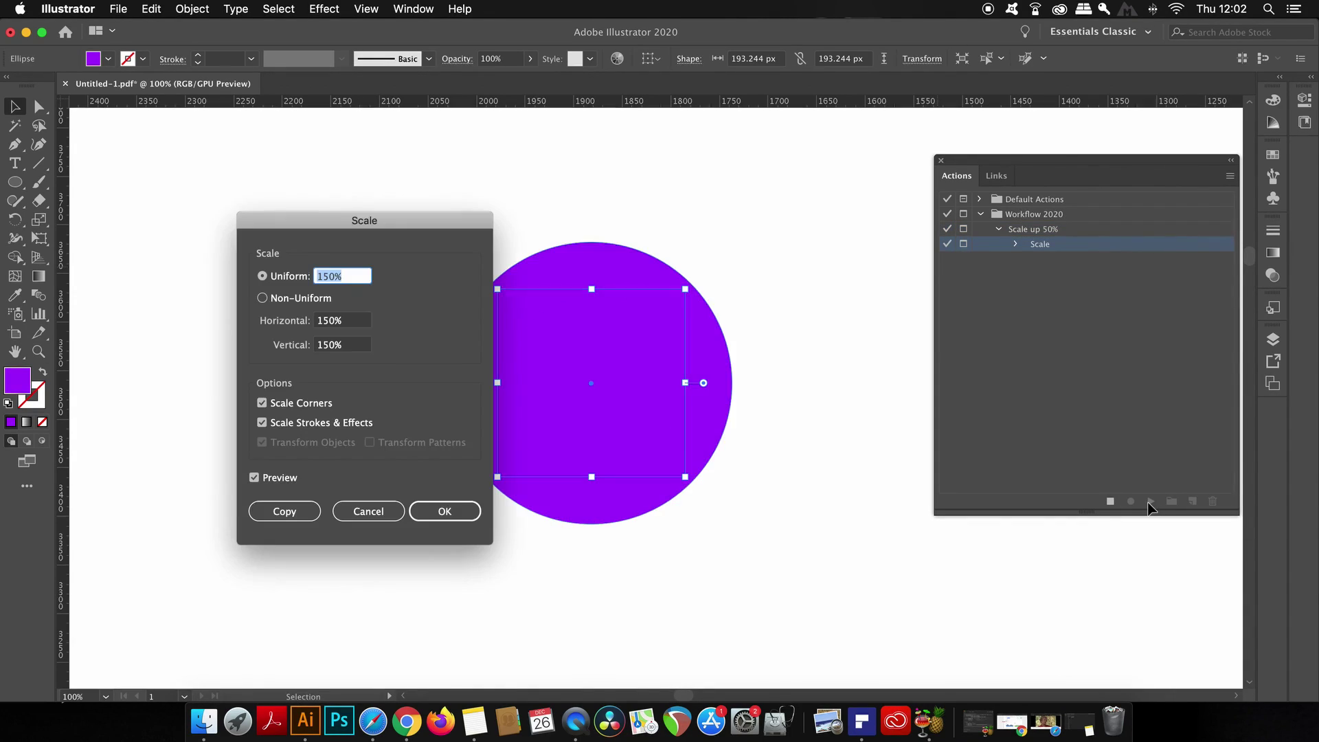
{"action": "left_click_drag", "start_coordinate": [365, 221], "coordinate": [260, 202]}
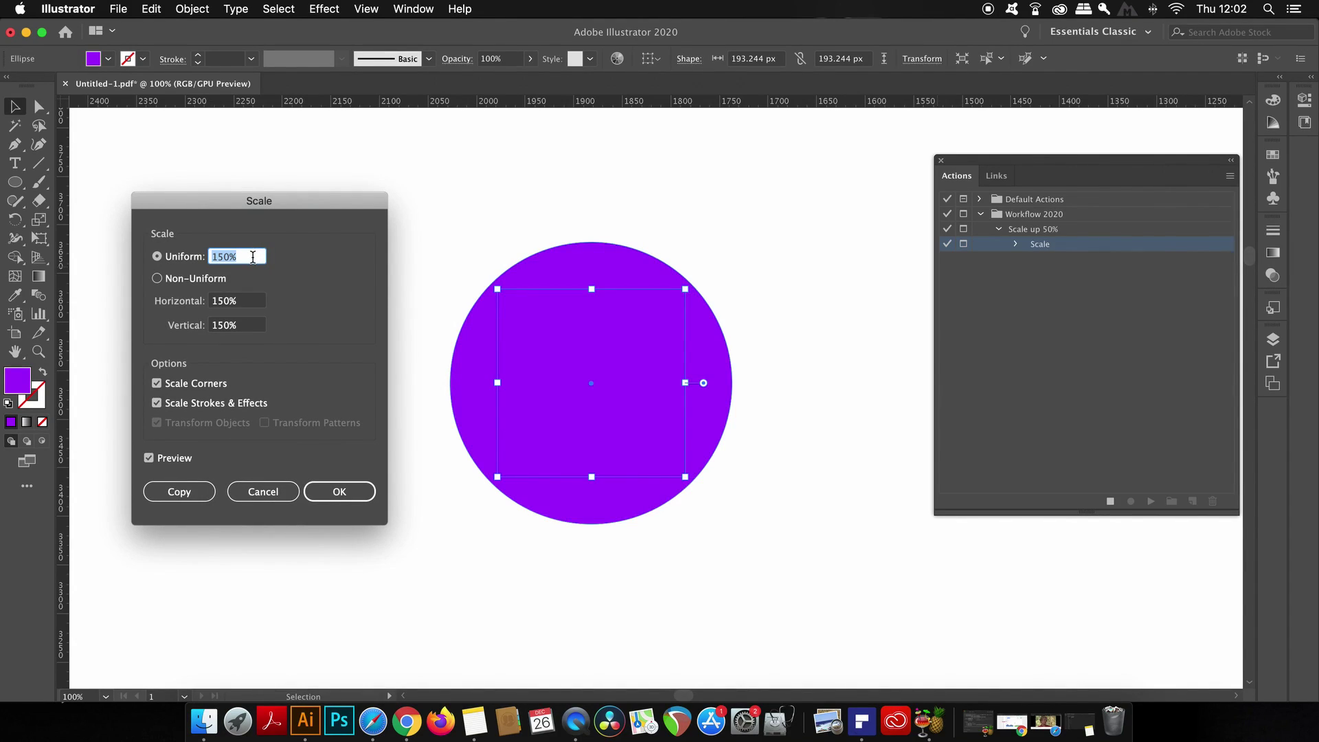
{"action": "type", "text": "2090"}
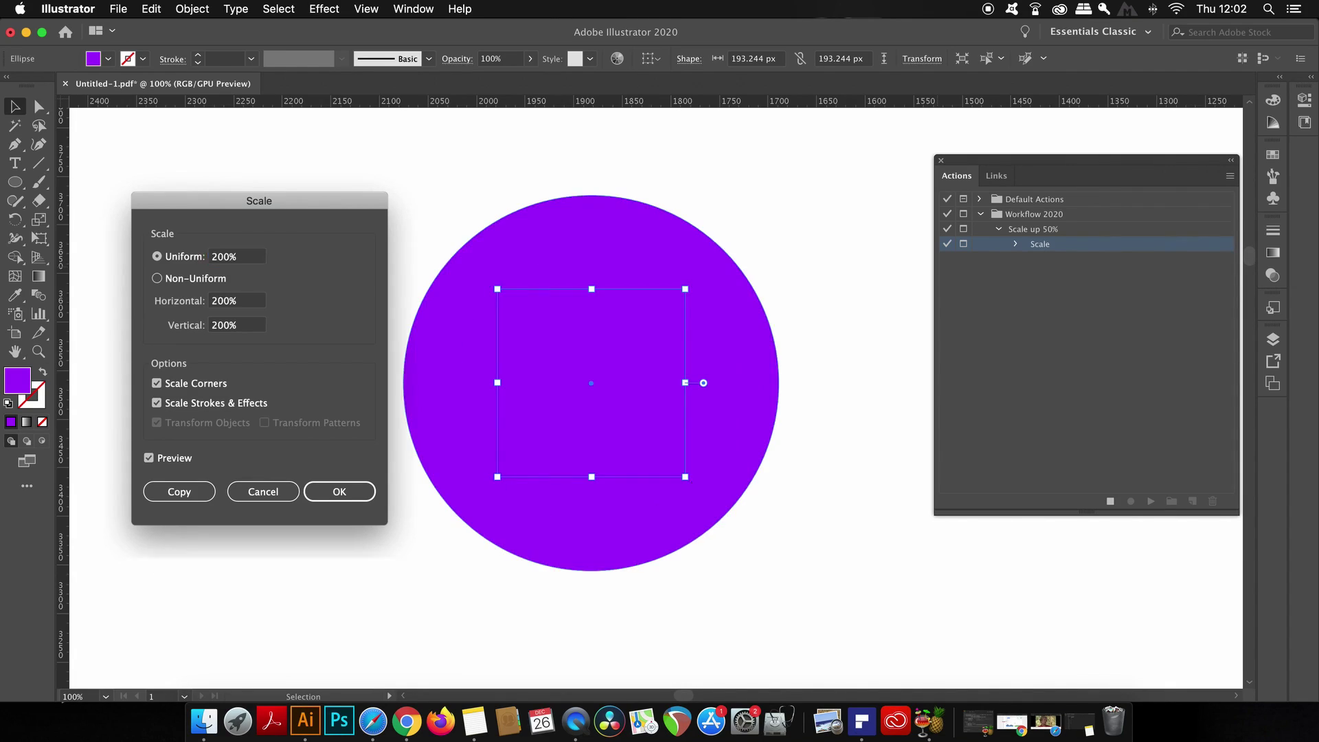
{"action": "key", "text": "Return"}
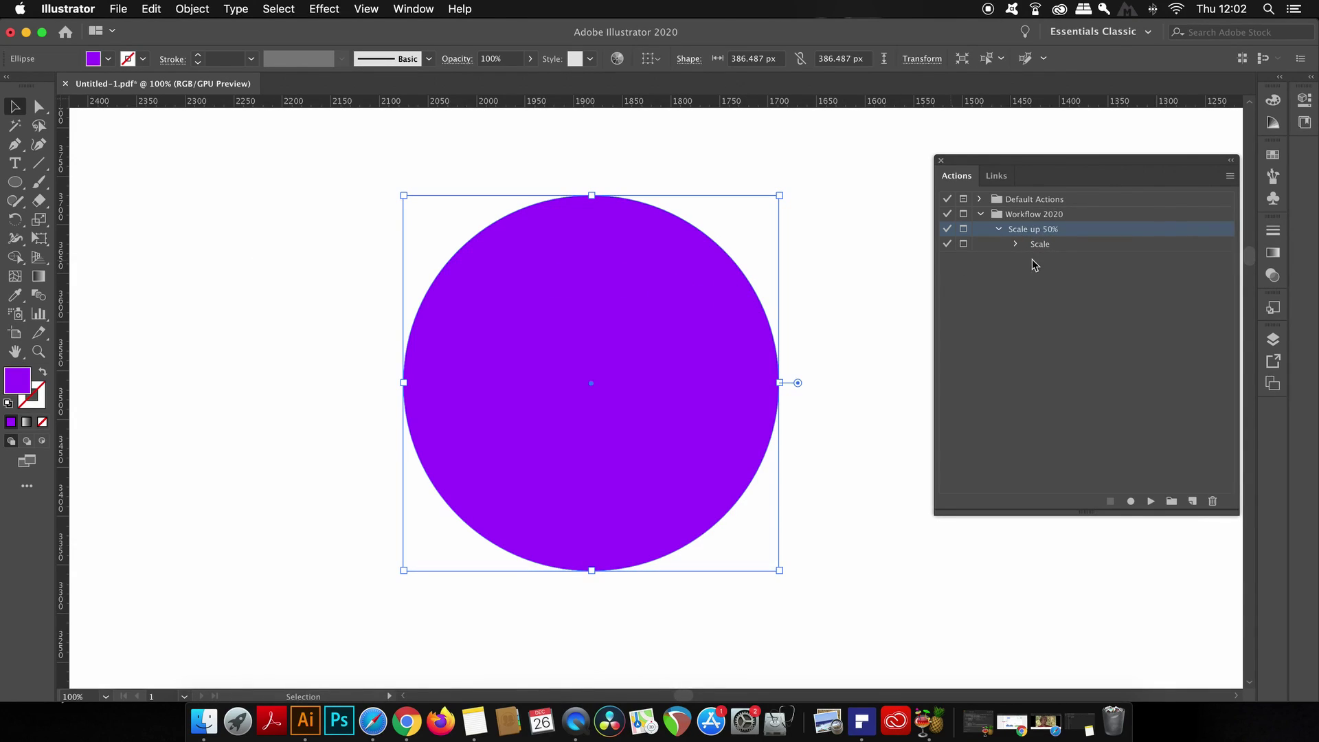
Step: Turn off the Scale step's dialog pause and start recording a new 'logo scale preview' action
{"action": "left_click", "coordinate": [963, 229]}
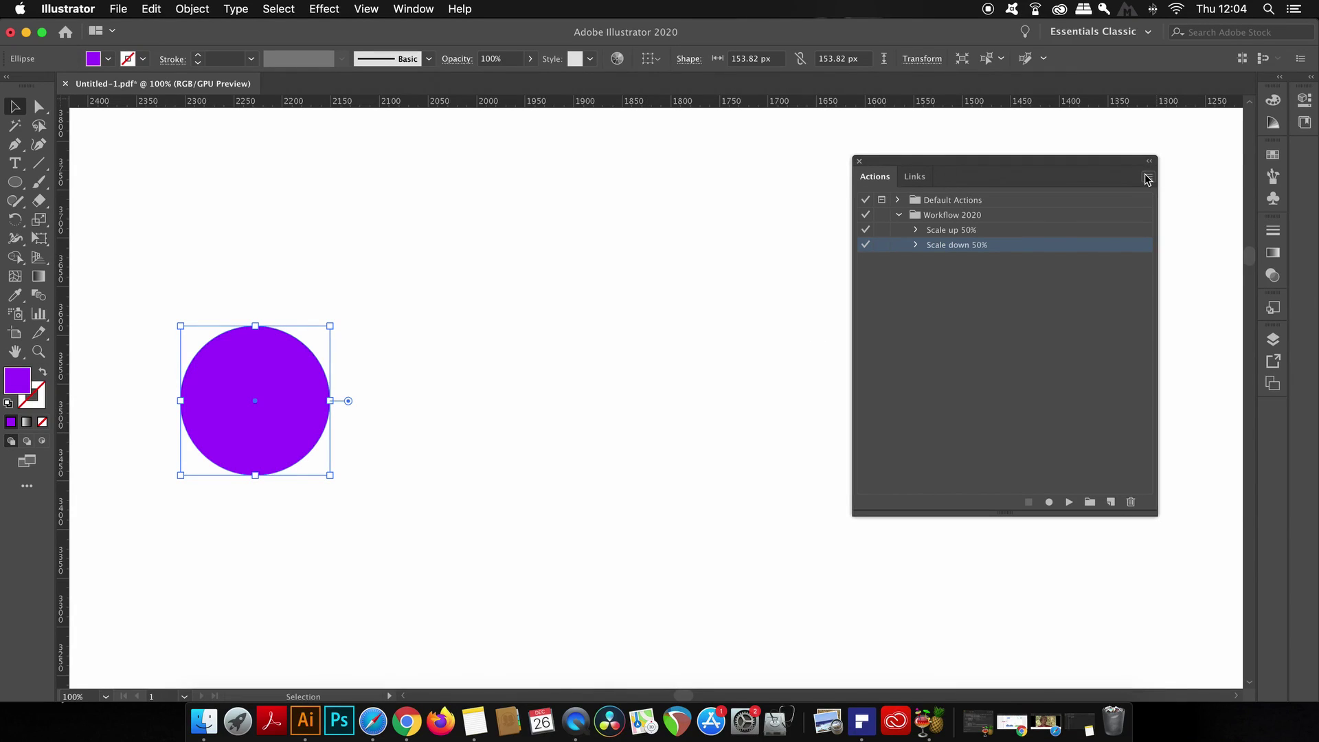
{"action": "left_click", "coordinate": [1148, 178]}
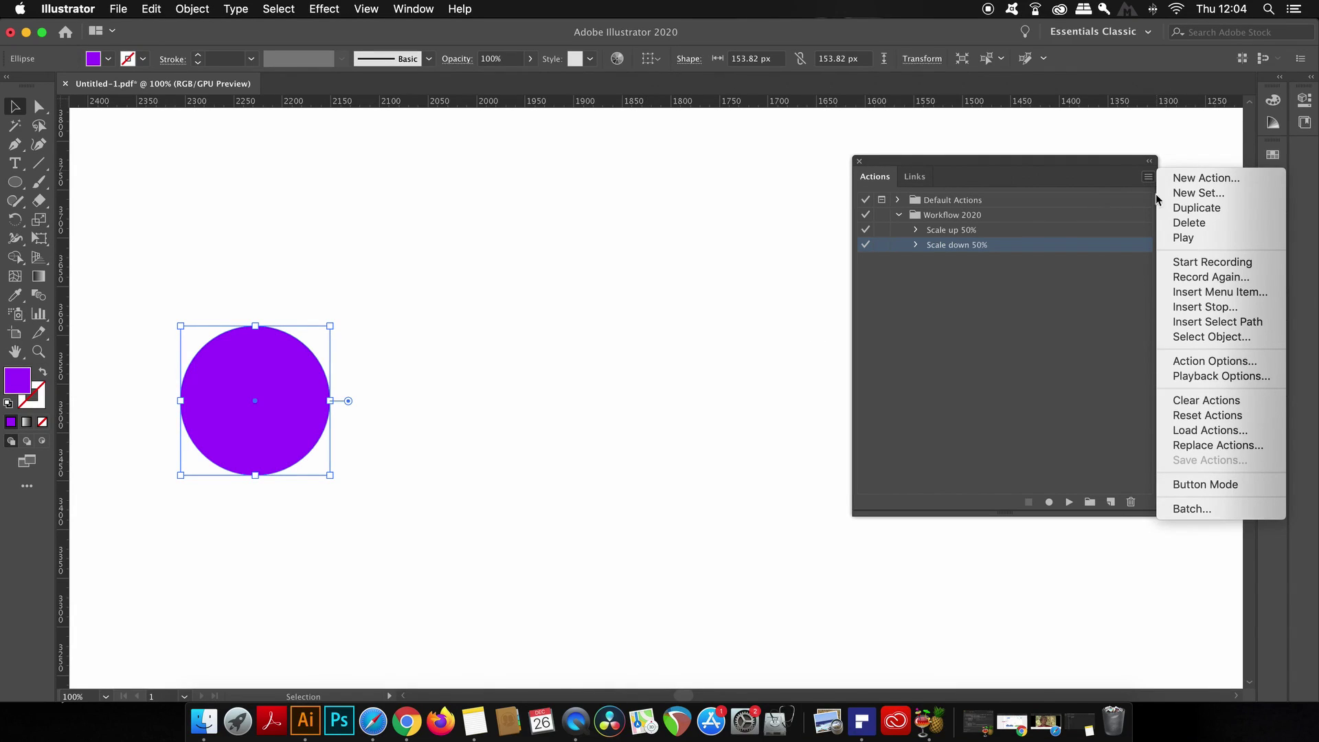
{"action": "left_click", "coordinate": [1224, 180]}
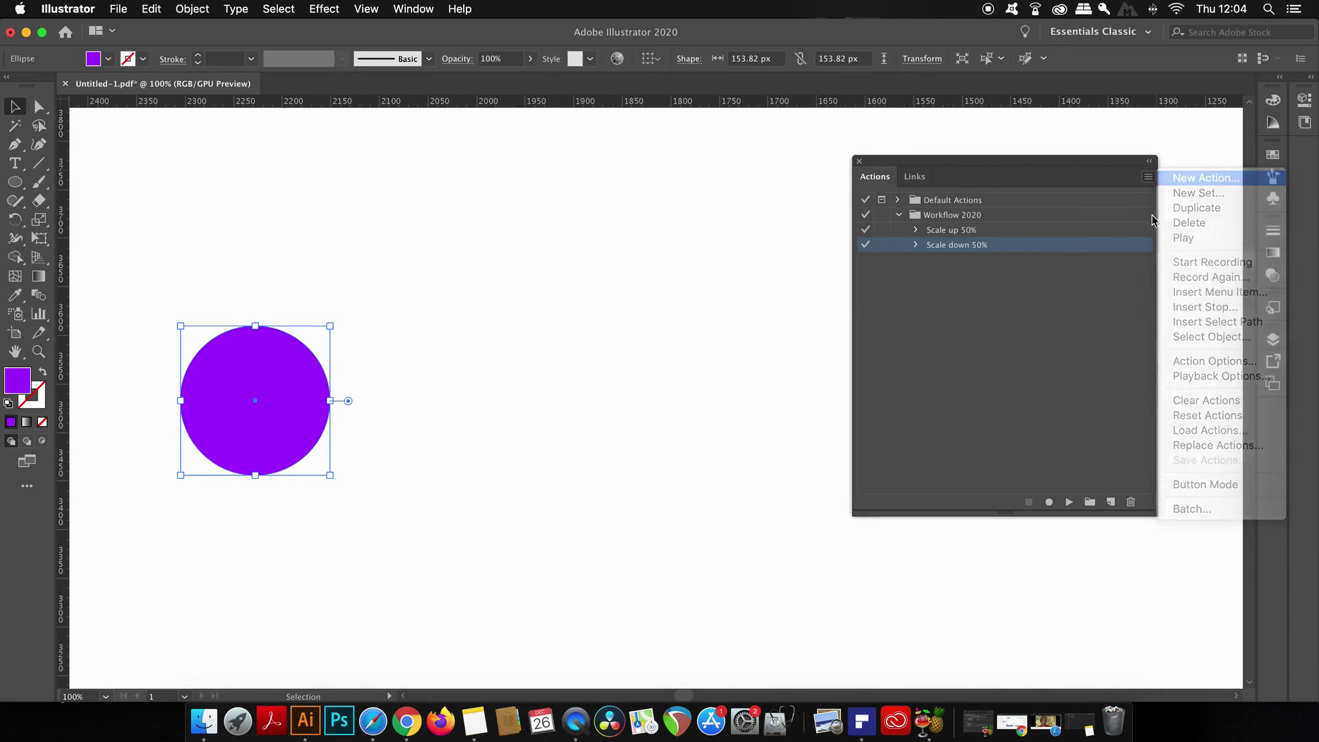
{"action": "type", "text": "logo scale preview"}
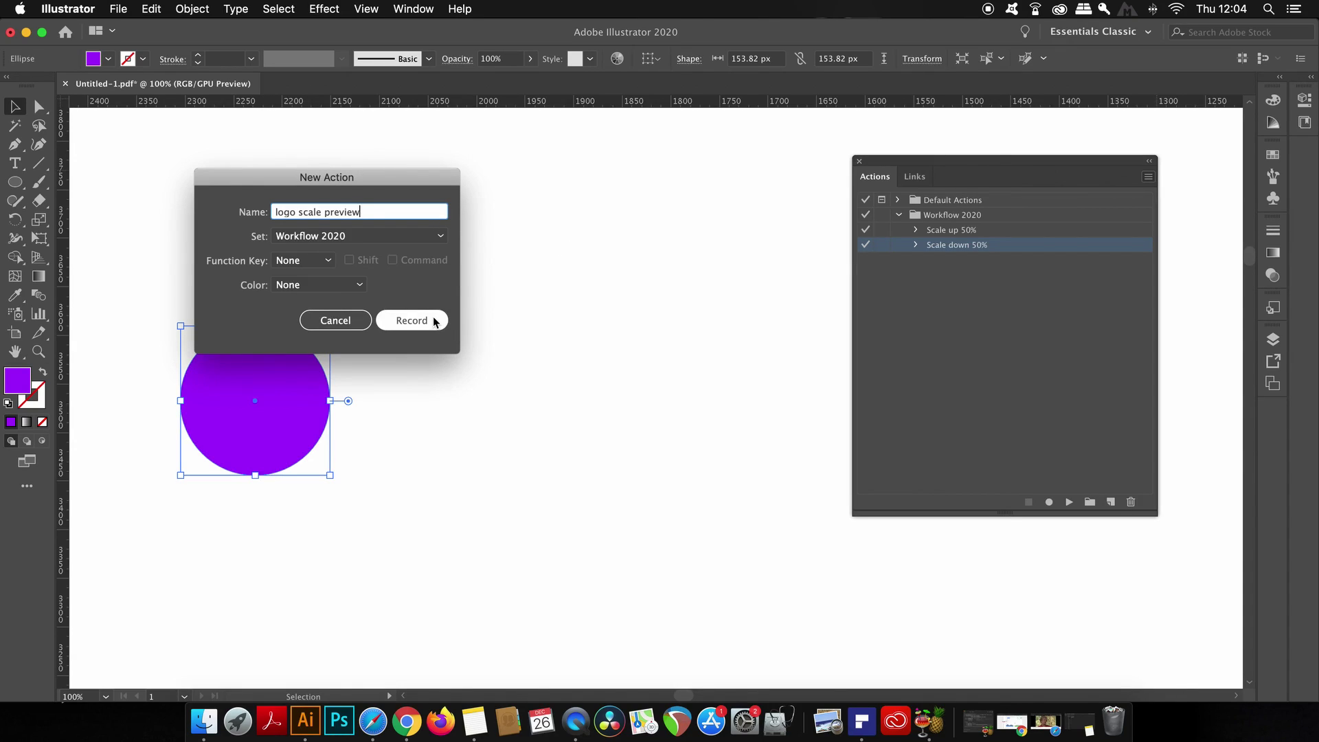
{"action": "left_click", "coordinate": [413, 320]}
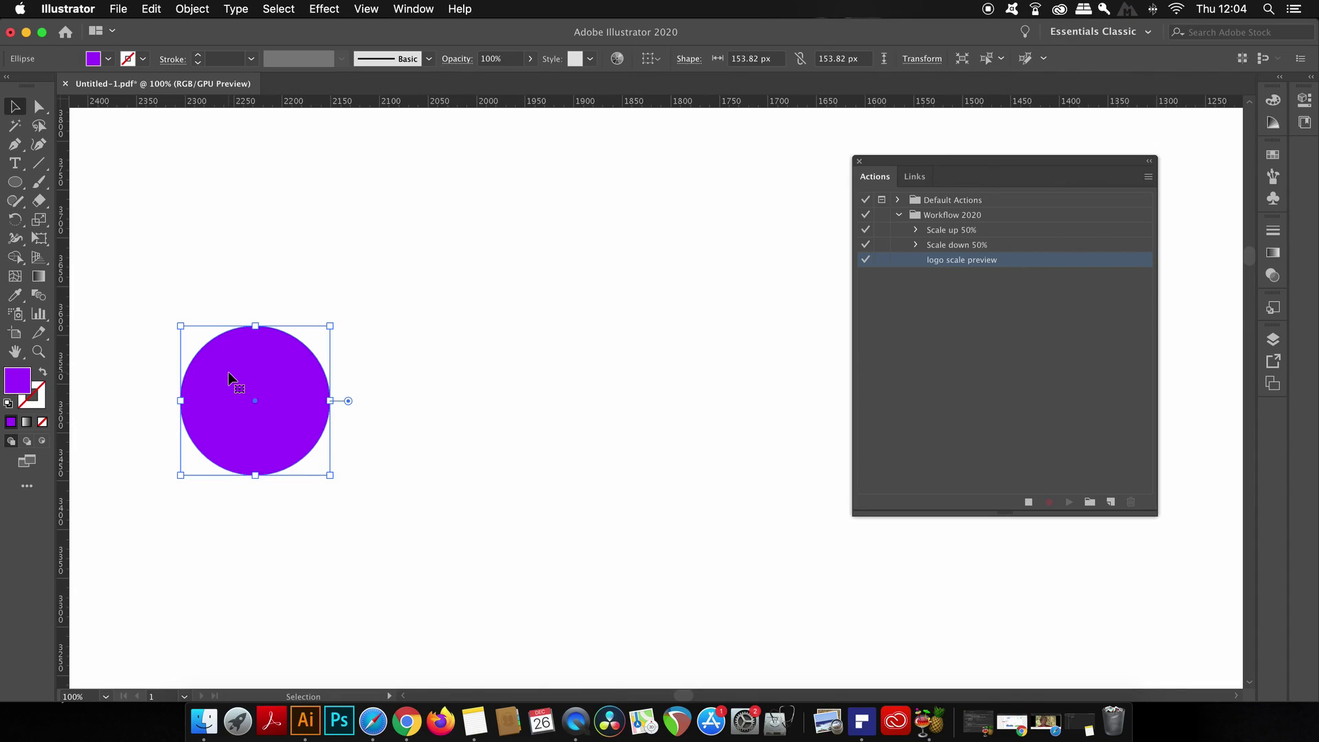
Step: Copy the circle, paste it in front, and move the copy 200 px at 0° angle
{"action": "key", "text": "super+c"}
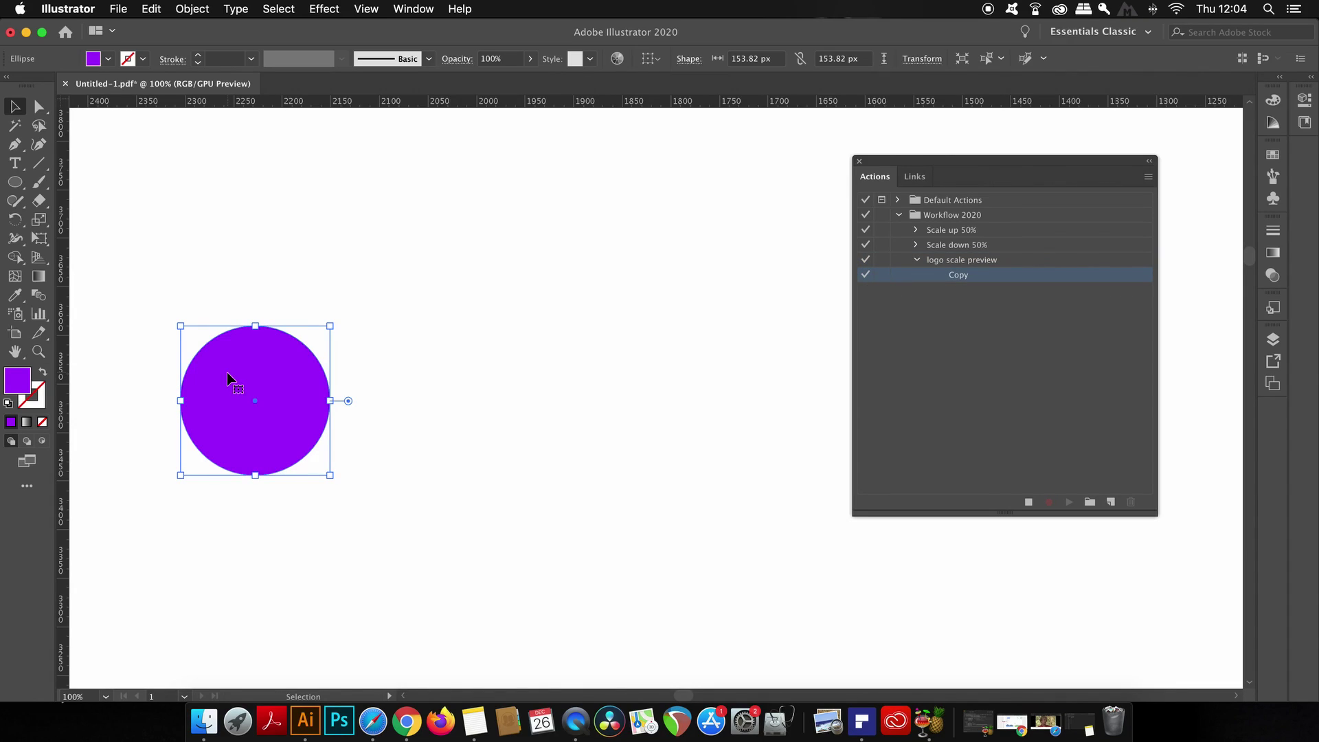
{"action": "key", "text": "super+f"}
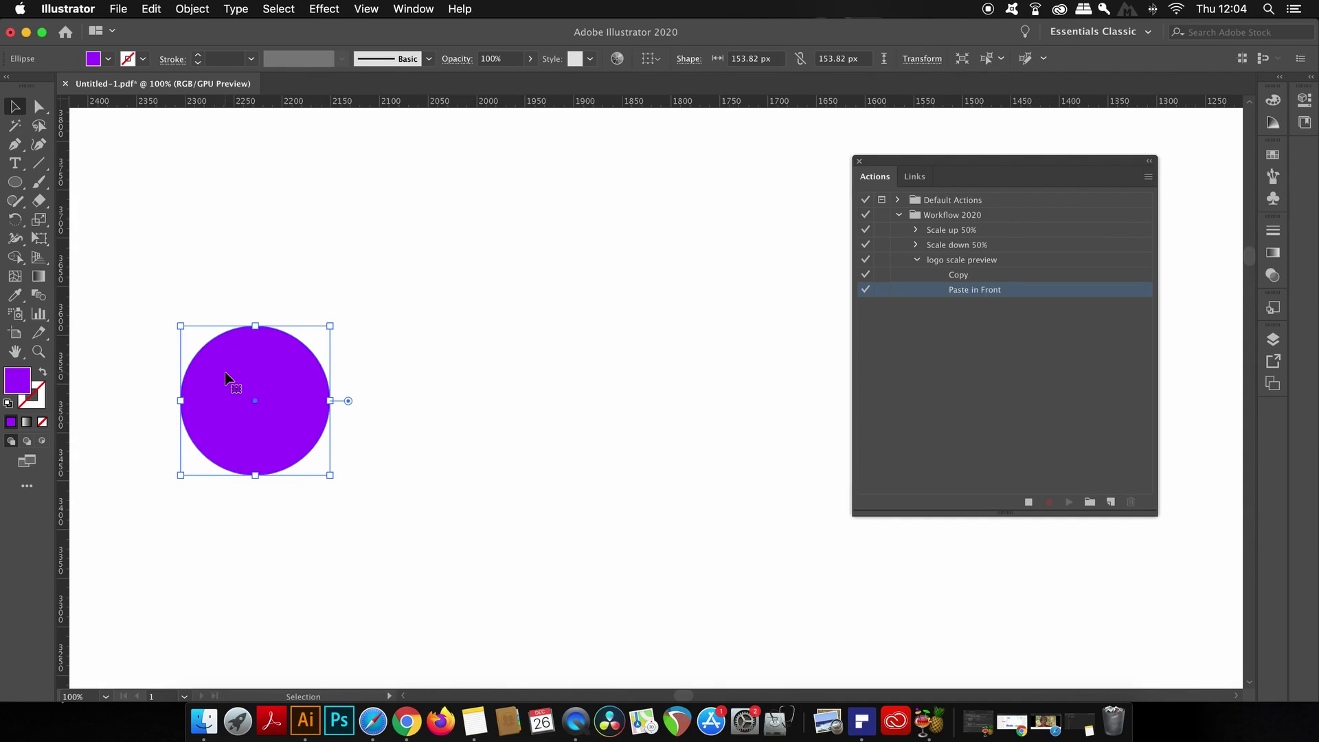
{"action": "left_click", "coordinate": [193, 8]}
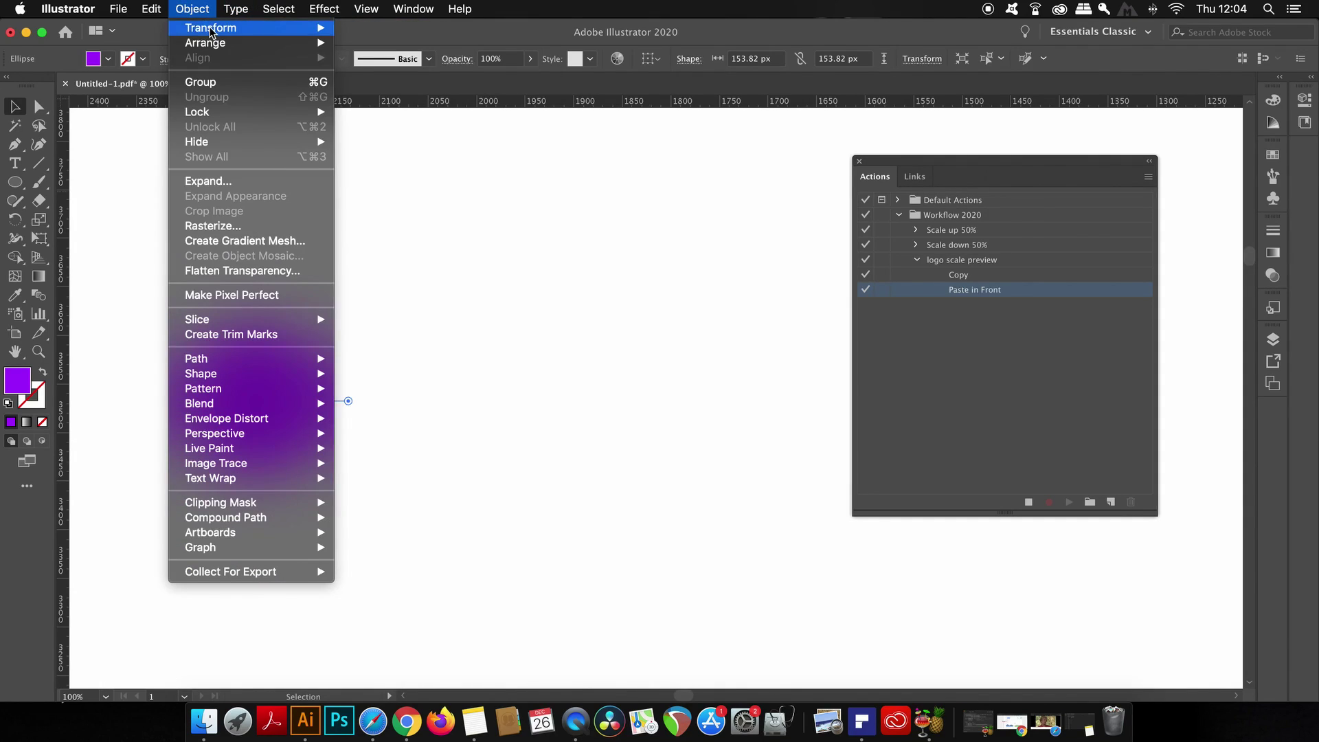
{"action": "mouse_move", "coordinate": [211, 31]}
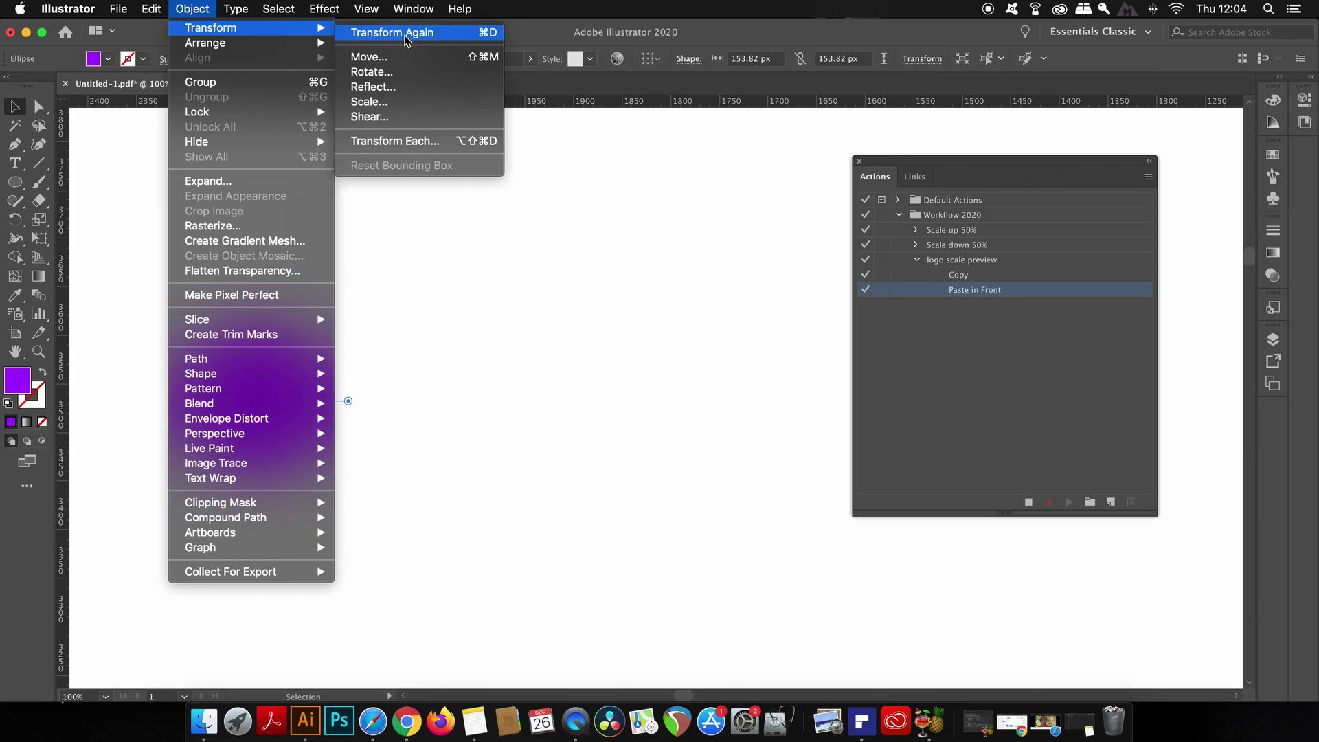
{"action": "left_click", "coordinate": [433, 61]}
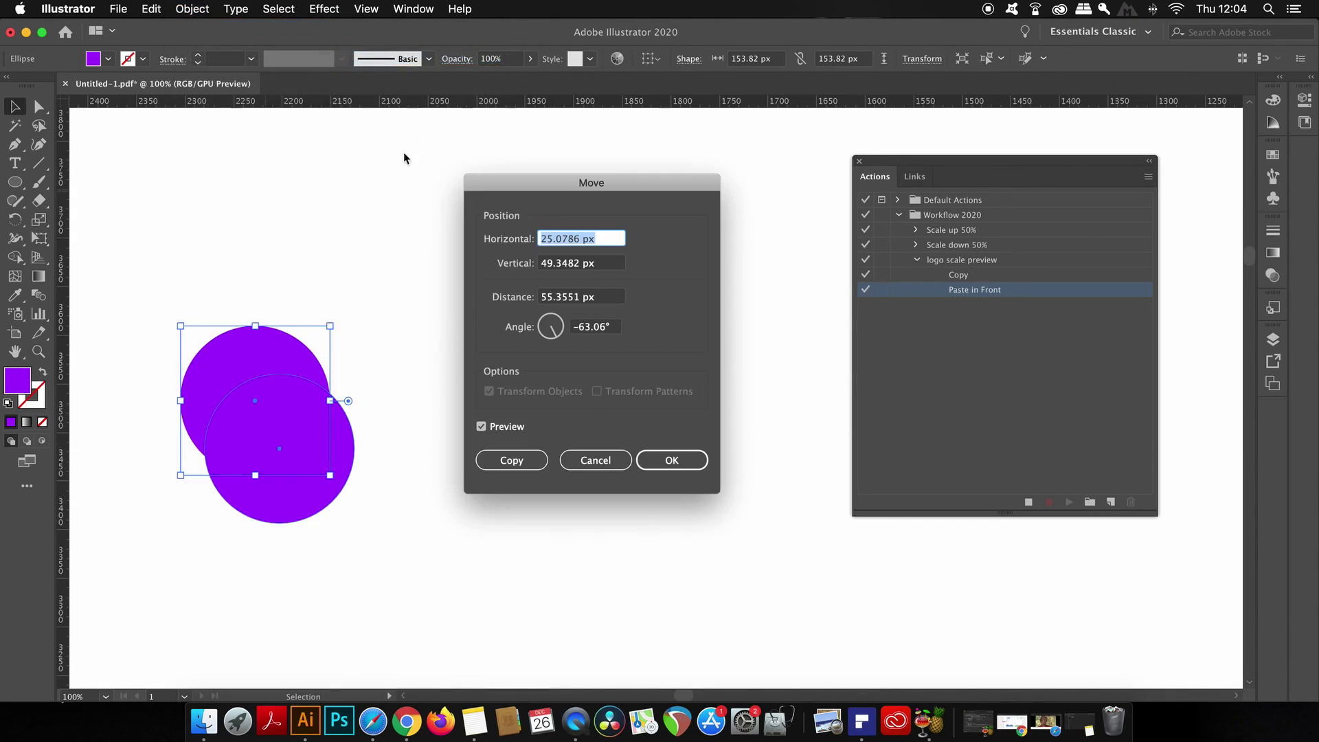
{"action": "left_click", "coordinate": [611, 328]}
{"action": "type", "text": "0"}
{"action": "left_click", "coordinate": [605, 298]}
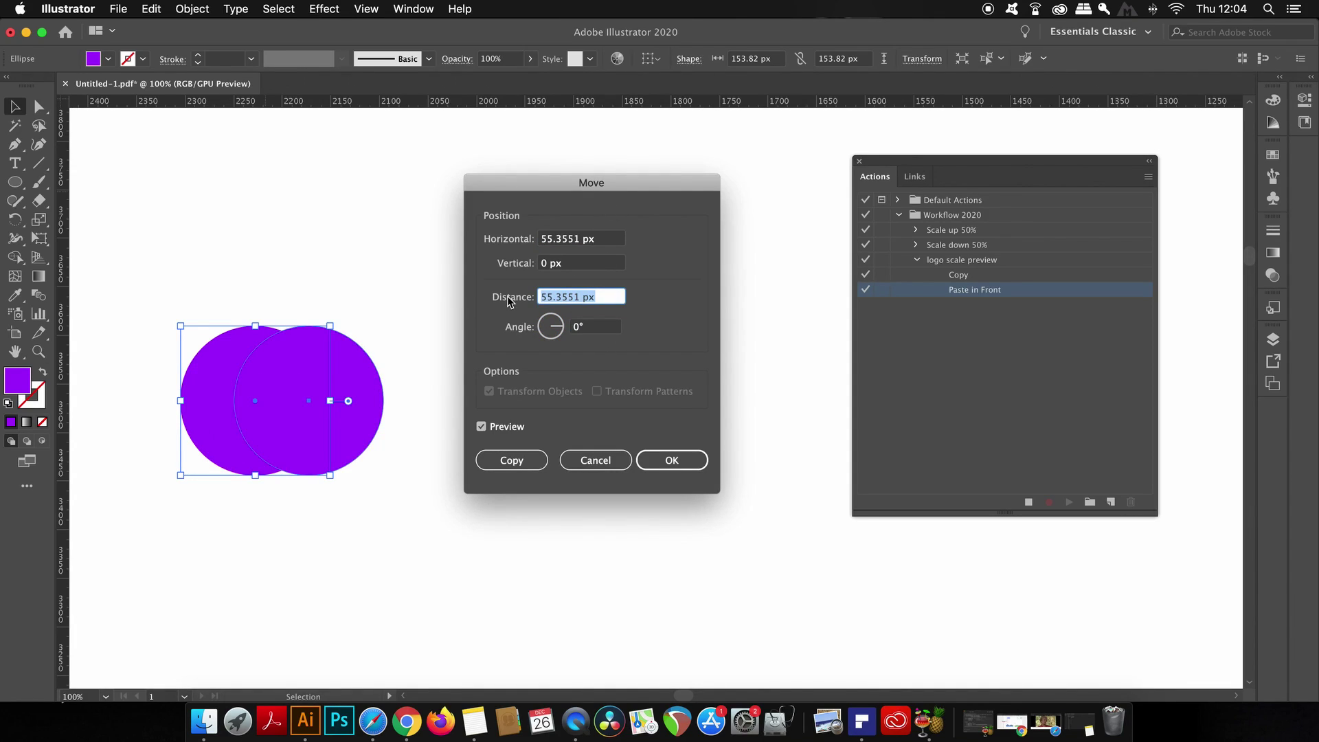
{"action": "type", "text": "200"}
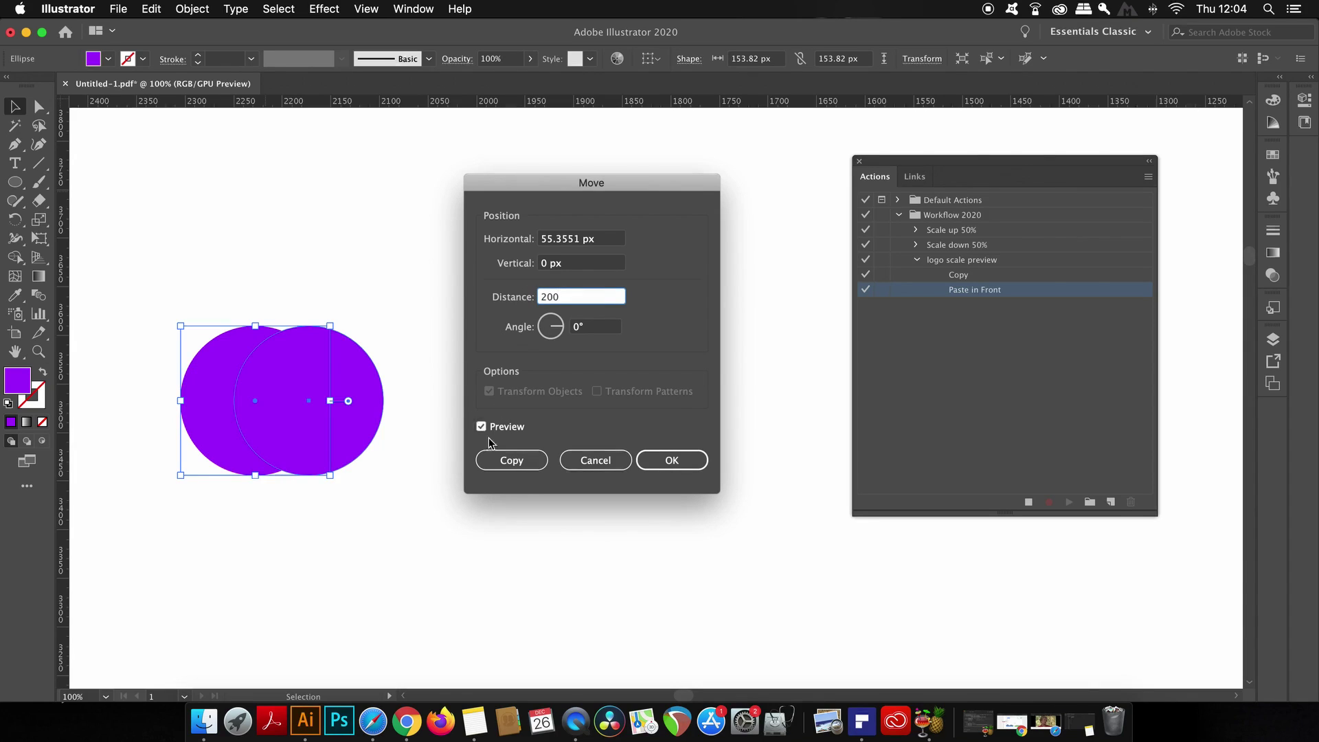
{"action": "left_click", "coordinate": [507, 428]}
{"action": "left_click", "coordinate": [506, 427]}
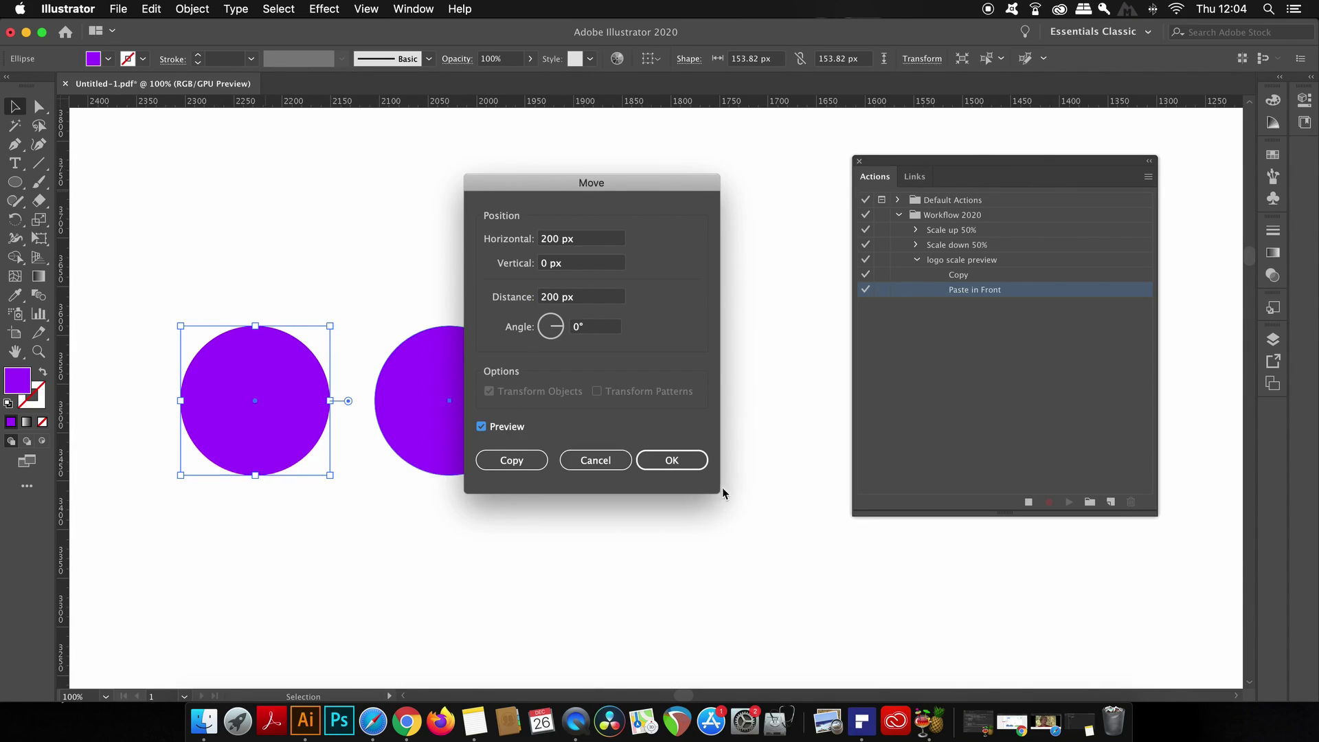
{"action": "left_click", "coordinate": [689, 462]}
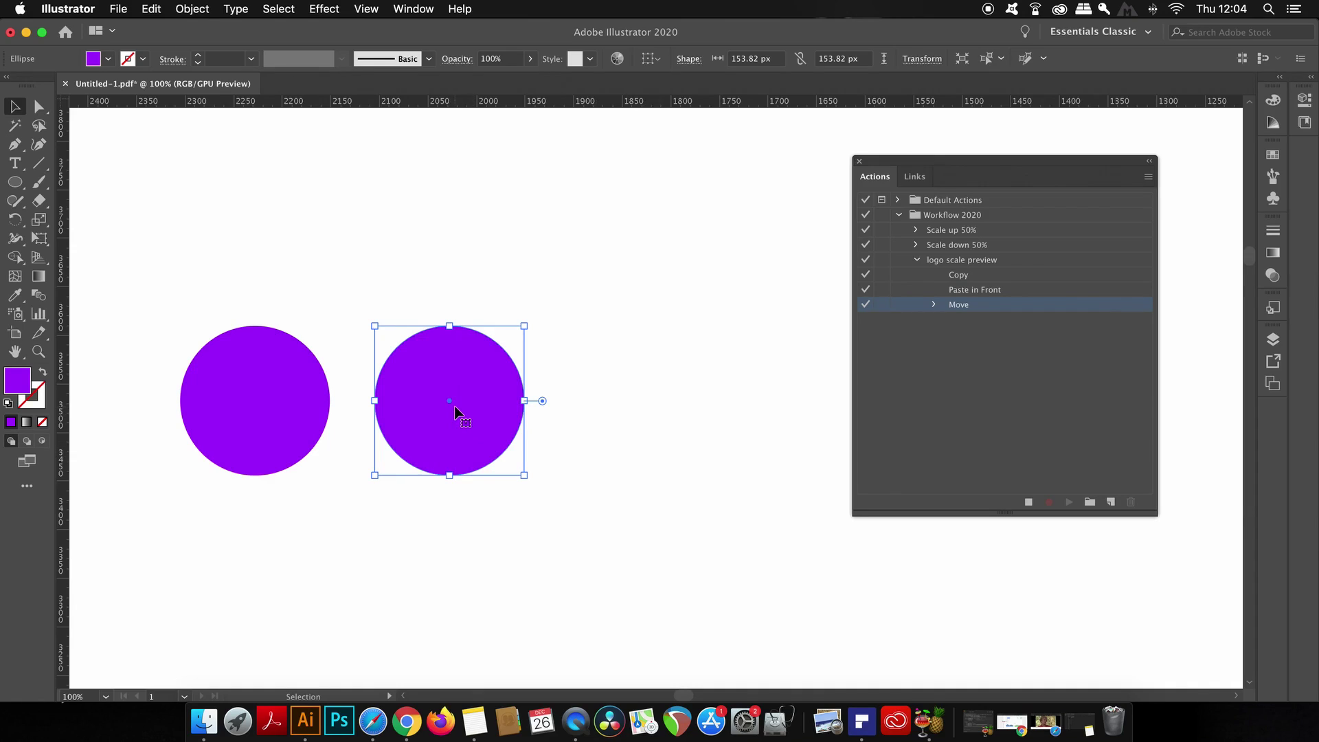
Step: Scale the moved copy uniformly to 60% (92.292 px), then stop recording
{"action": "double_click", "coordinate": [34, 223]}
{"action": "left_click_drag", "start_coordinate": [266, 209], "coordinate": [690, 241]}
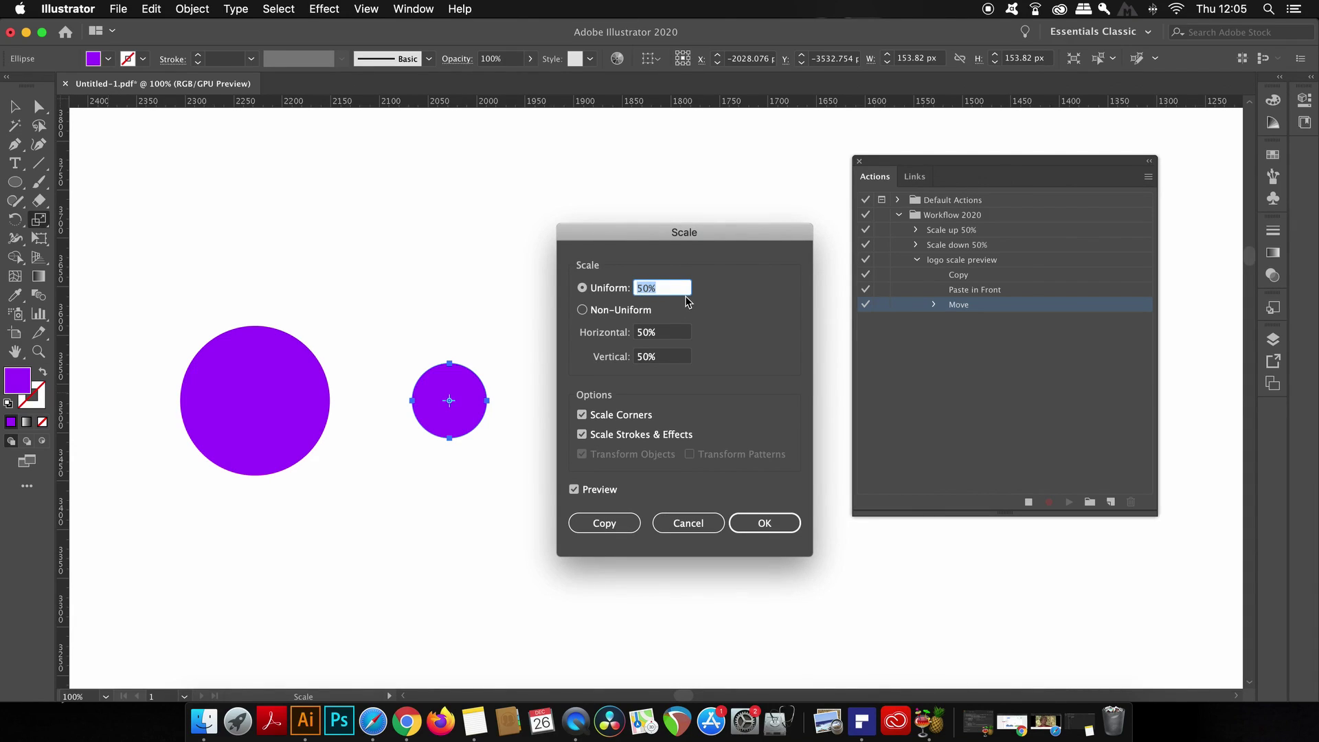
{"action": "type", "text": "4"}
{"action": "key", "text": "Tab"}
{"action": "left_click", "coordinate": [767, 534]}
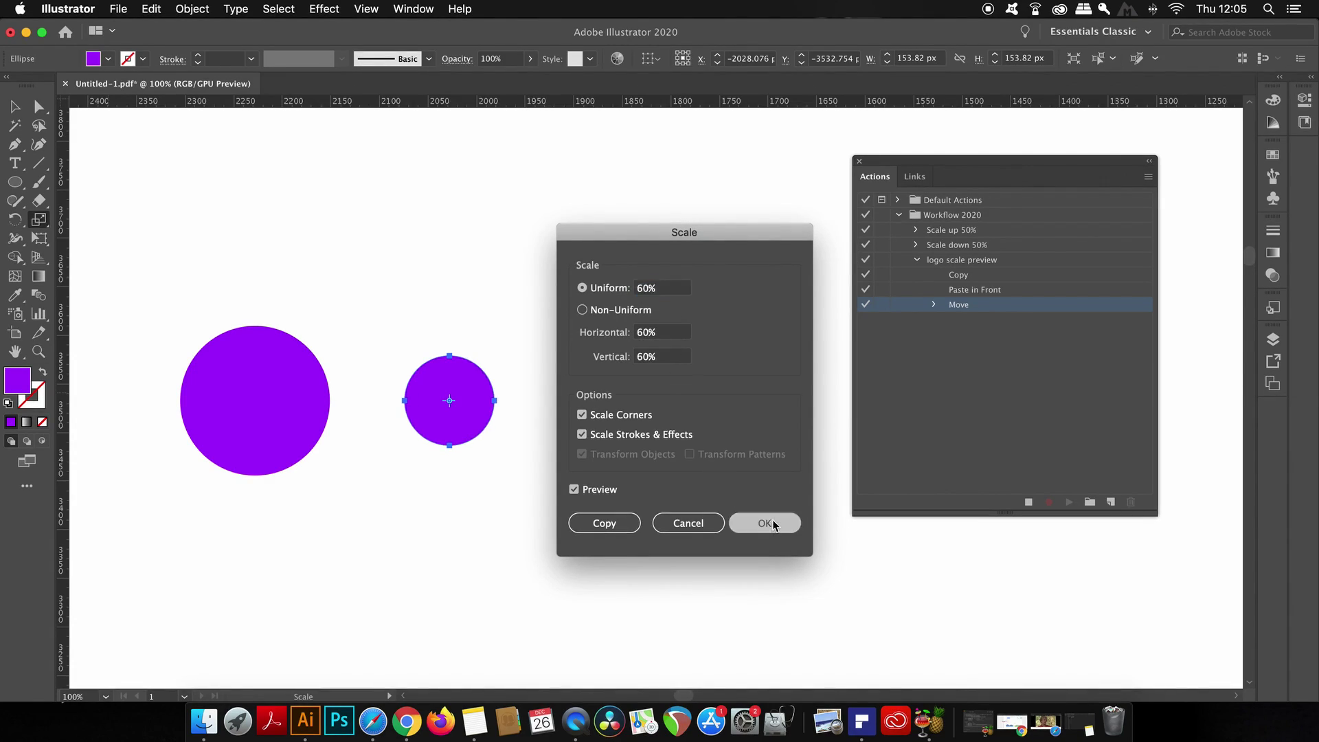
{"action": "left_click", "coordinate": [1029, 502]}
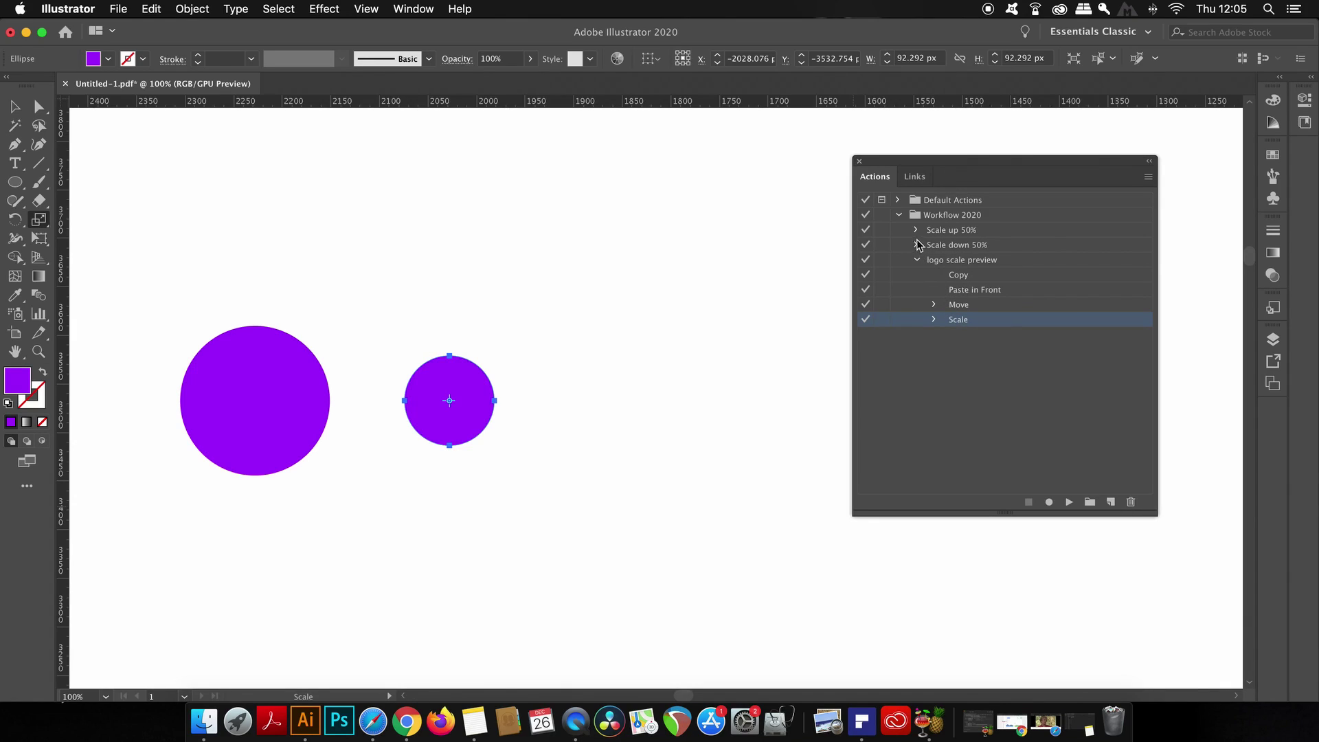
Step: Enable the Move step's dialog pause, check Playback Options unchanged, and play logo scale preview
{"action": "left_click", "coordinate": [882, 304]}
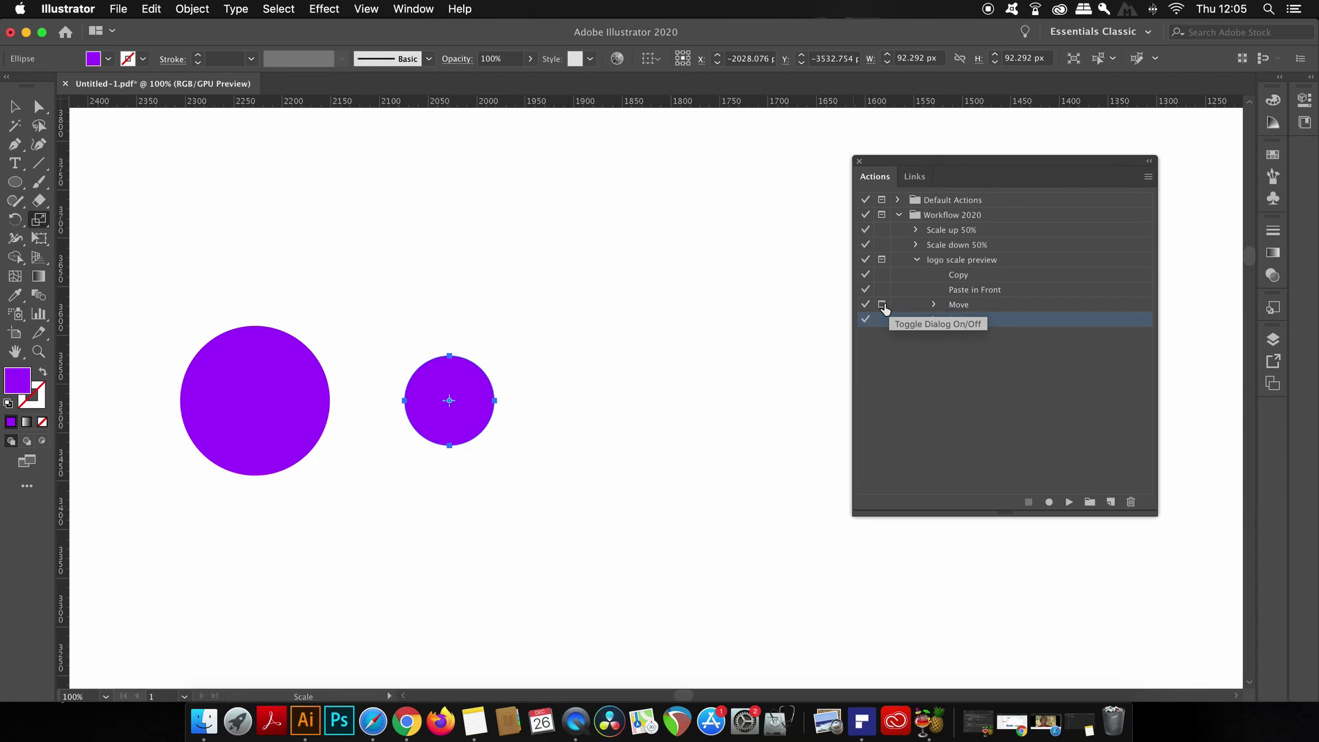
{"action": "left_click", "coordinate": [917, 260]}
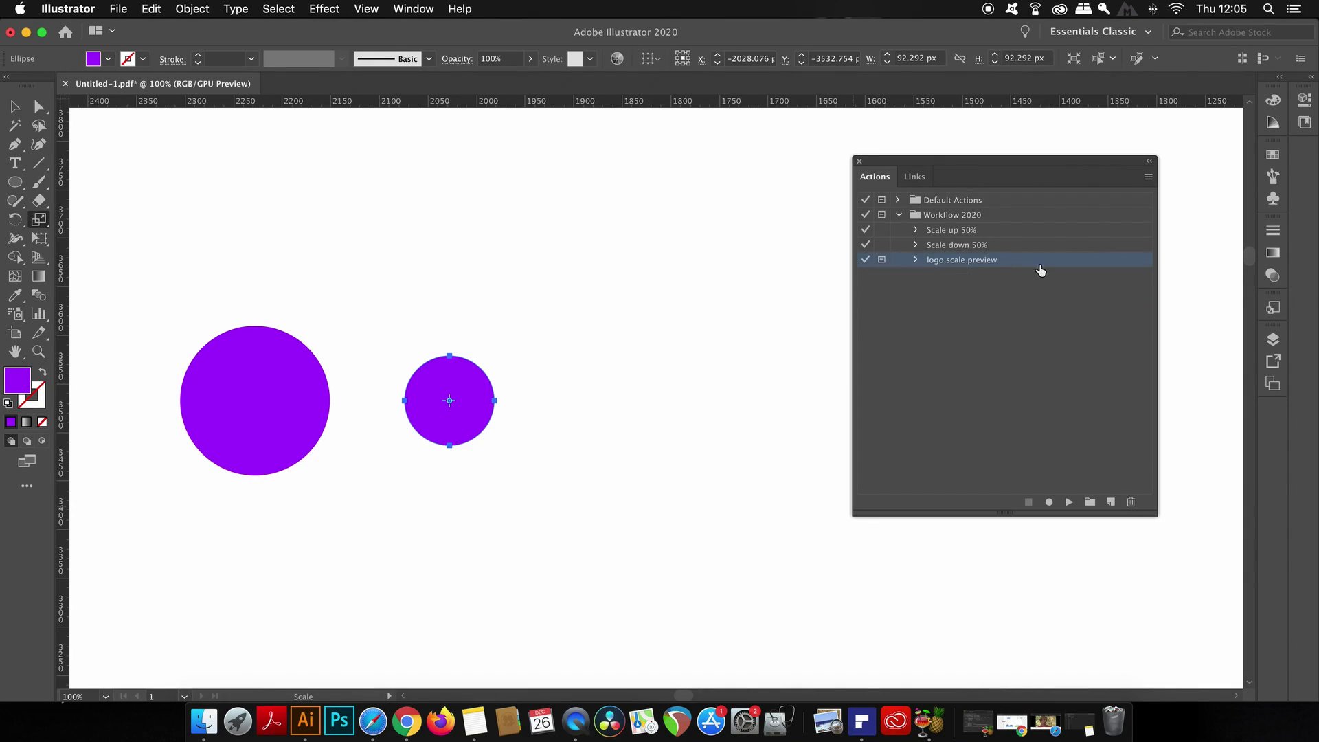
{"action": "left_click", "coordinate": [1148, 178]}
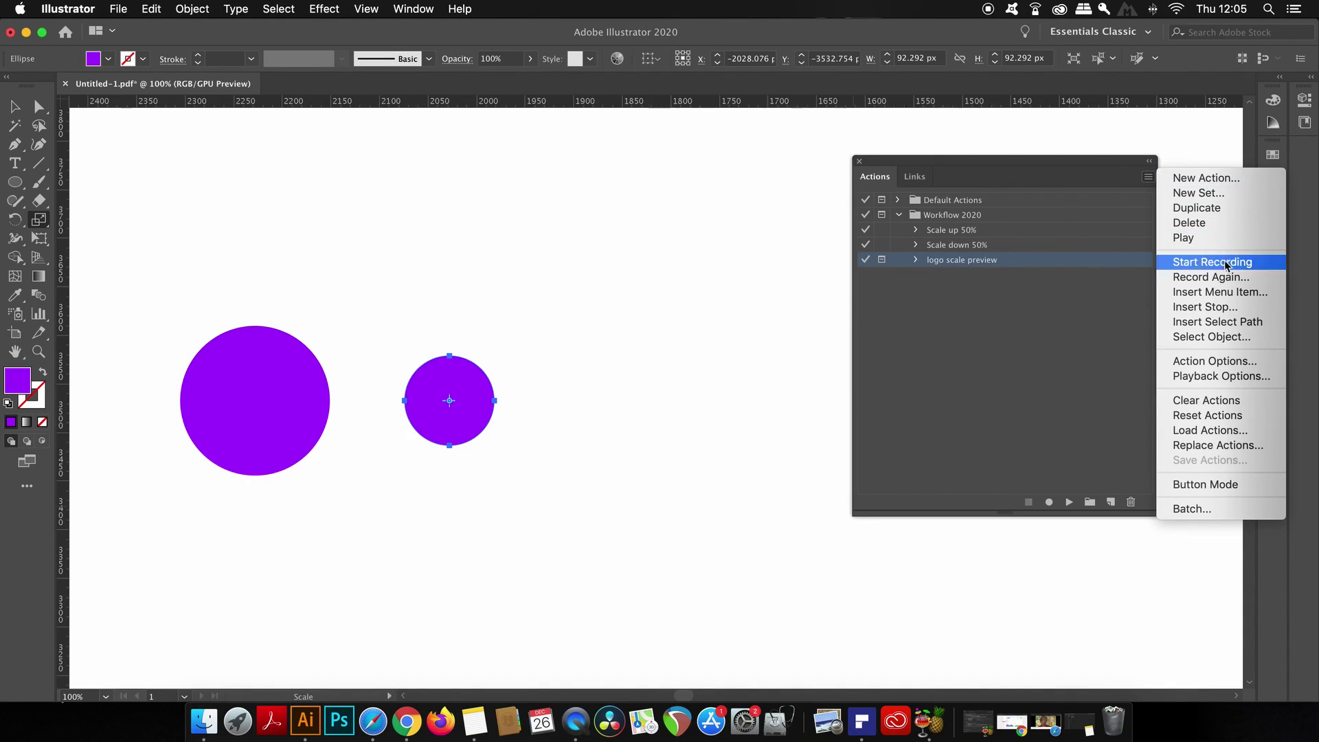
{"action": "left_click", "coordinate": [1234, 381]}
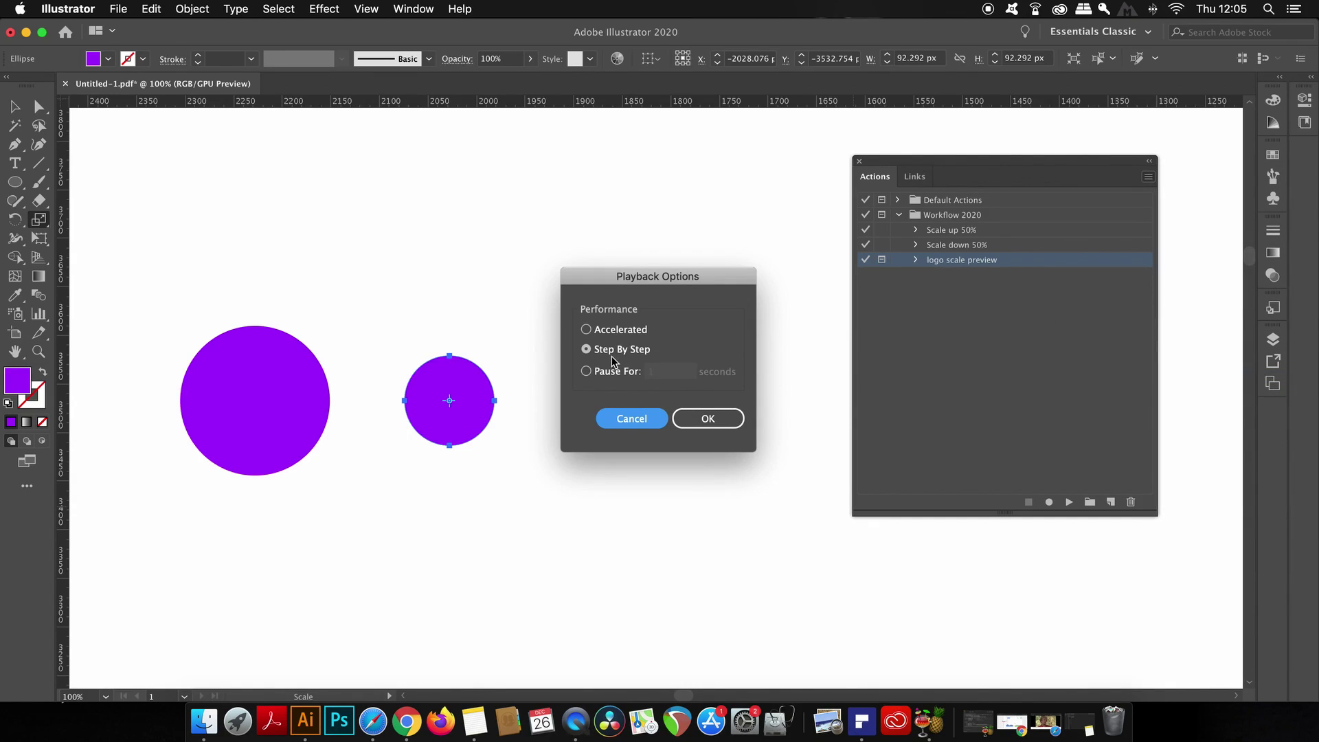
{"action": "left_click", "coordinate": [646, 422]}
{"action": "left_click", "coordinate": [1069, 502]}
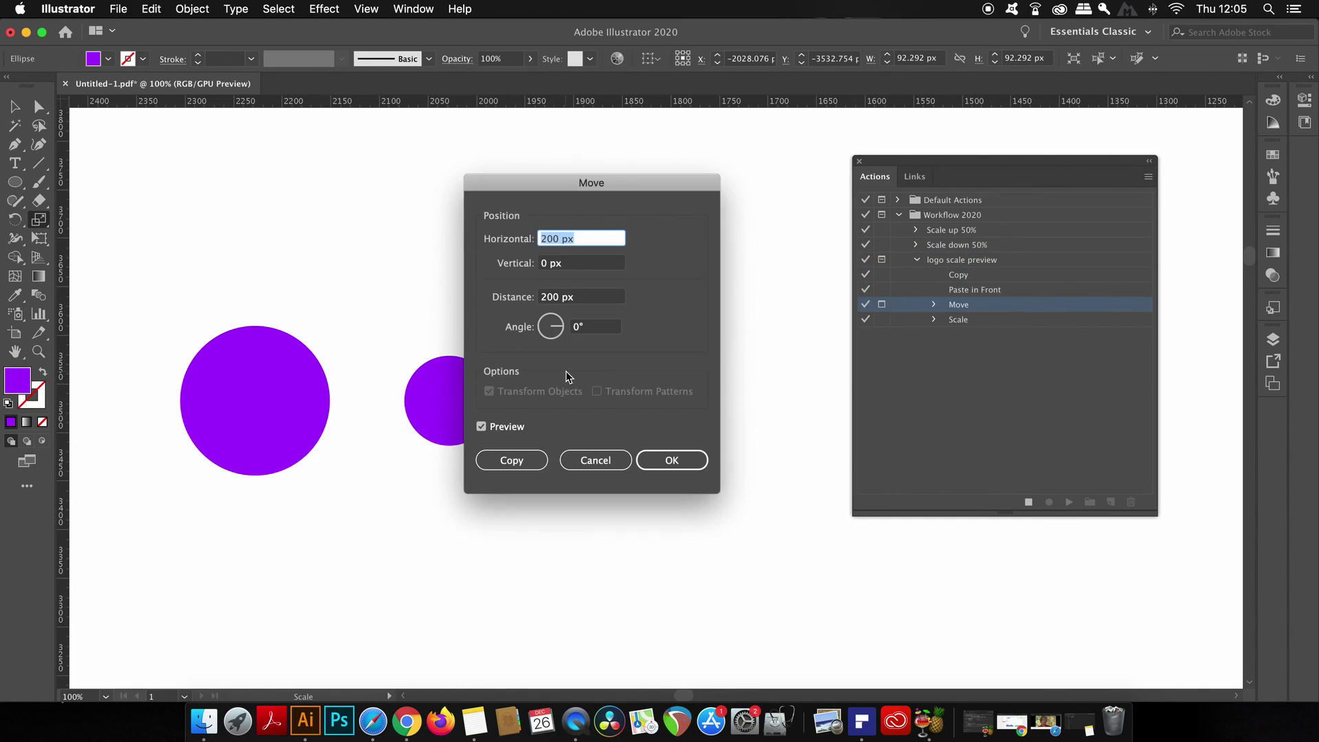
Step: In the paused Move dialog, try 100 px, then confirm a 150 px horizontal move
{"action": "left_click_drag", "start_coordinate": [592, 192], "coordinate": [862, 204]}
{"action": "type", "text": "100"}
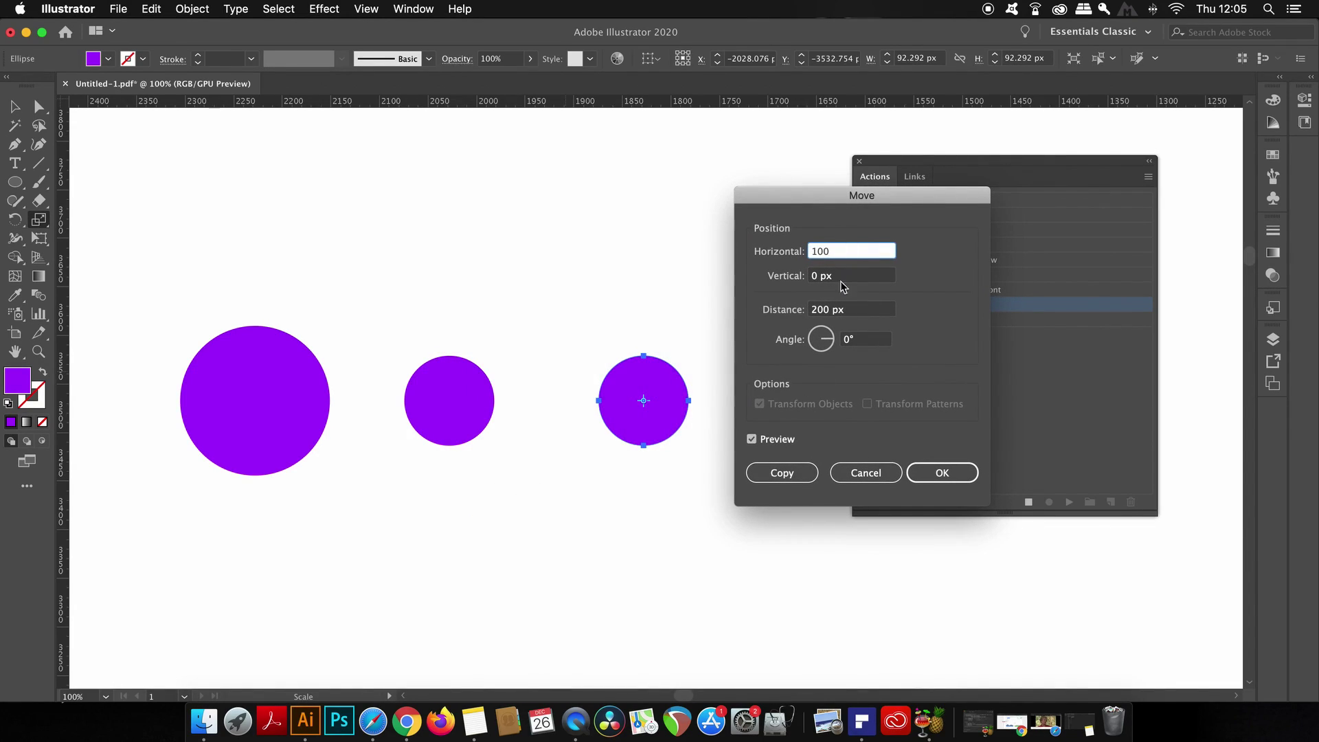
{"action": "left_click", "coordinate": [776, 440]}
{"action": "left_click", "coordinate": [778, 441]}
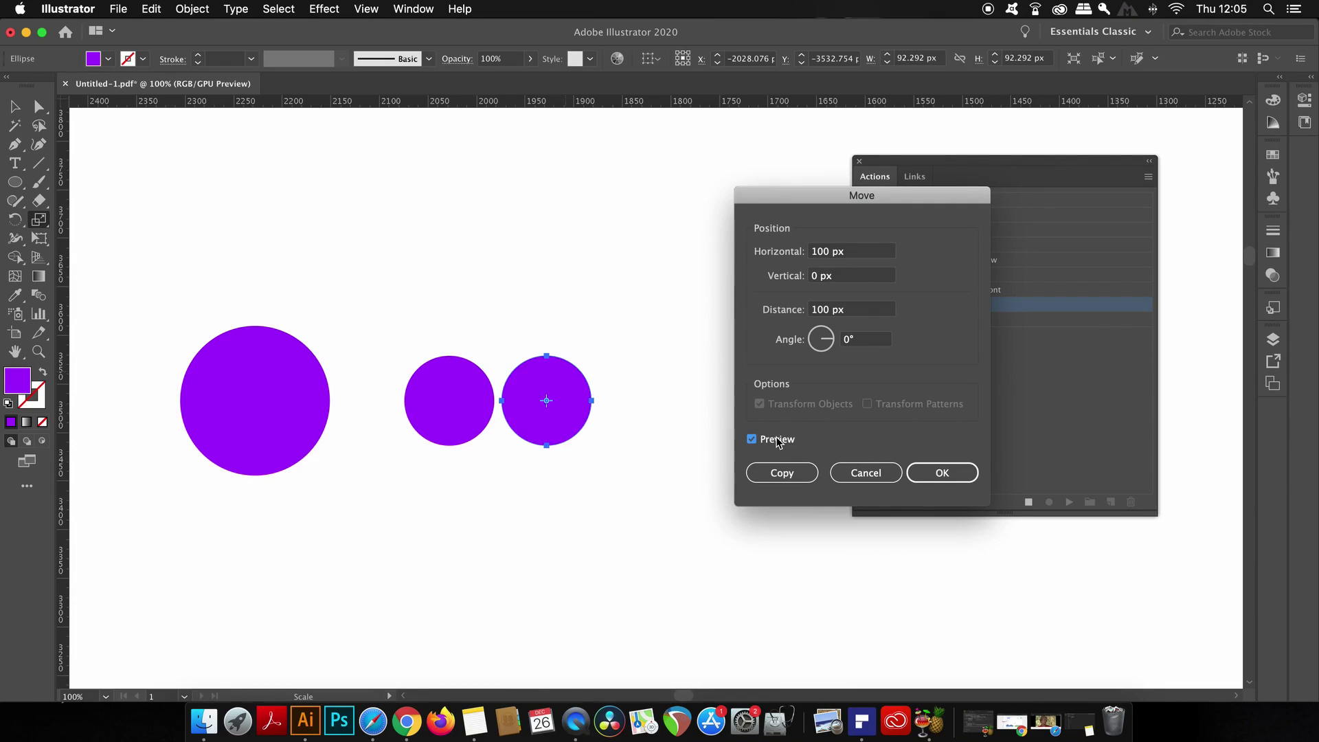
{"action": "left_click", "coordinate": [778, 441]}
{"action": "left_click", "coordinate": [778, 440]}
{"action": "left_click_drag", "start_coordinate": [851, 250], "coordinate": [737, 260]}
{"action": "type", "text": "1"}
{"action": "left_click", "coordinate": [762, 440]}
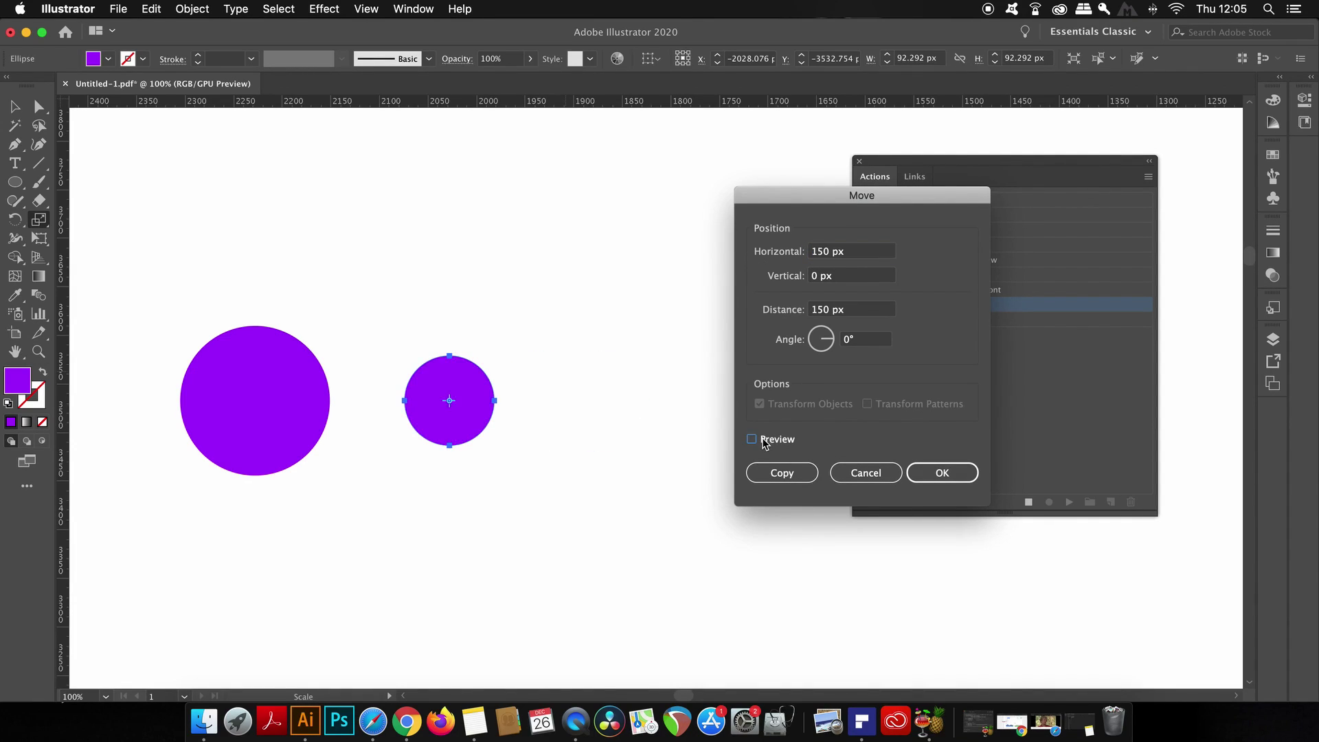
{"action": "left_click", "coordinate": [763, 440]}
{"action": "left_click", "coordinate": [929, 472]}
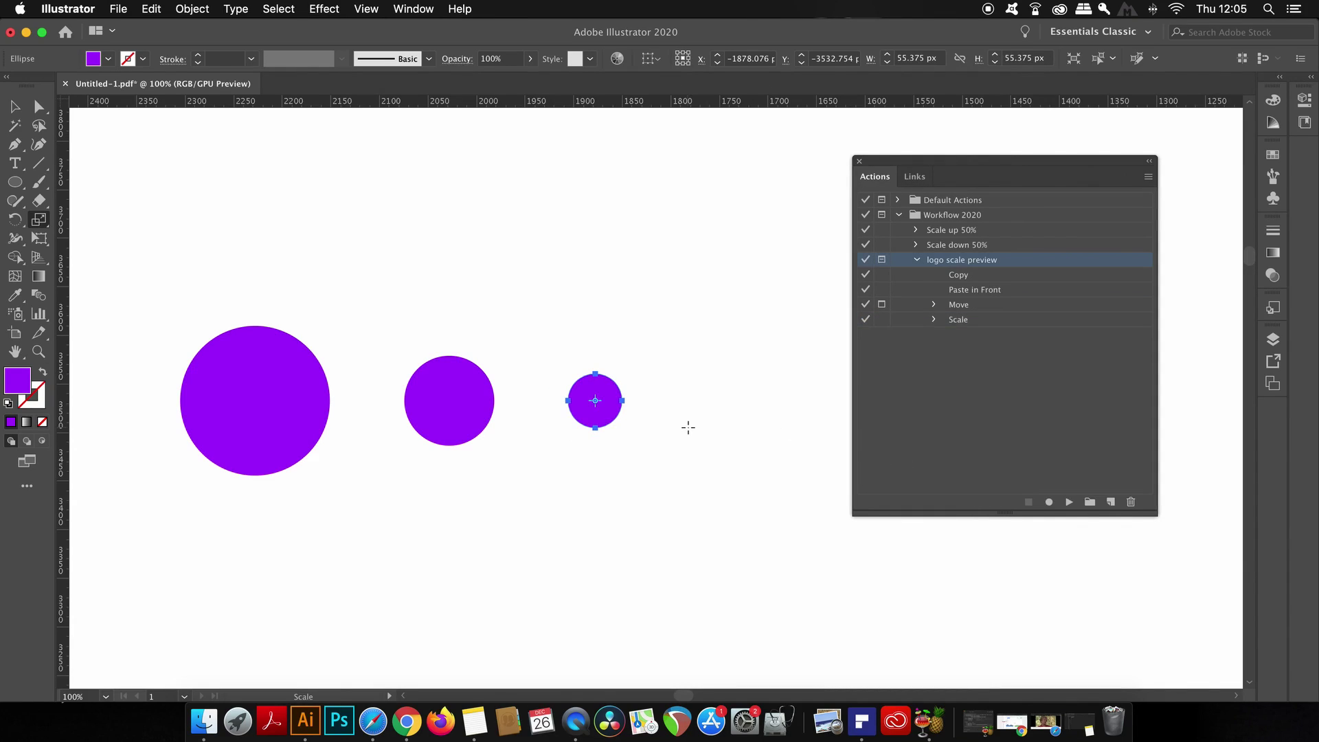
Step: Replay logo scale preview and confirm a 100 px horizontal move
{"action": "left_click", "coordinate": [1069, 502]}
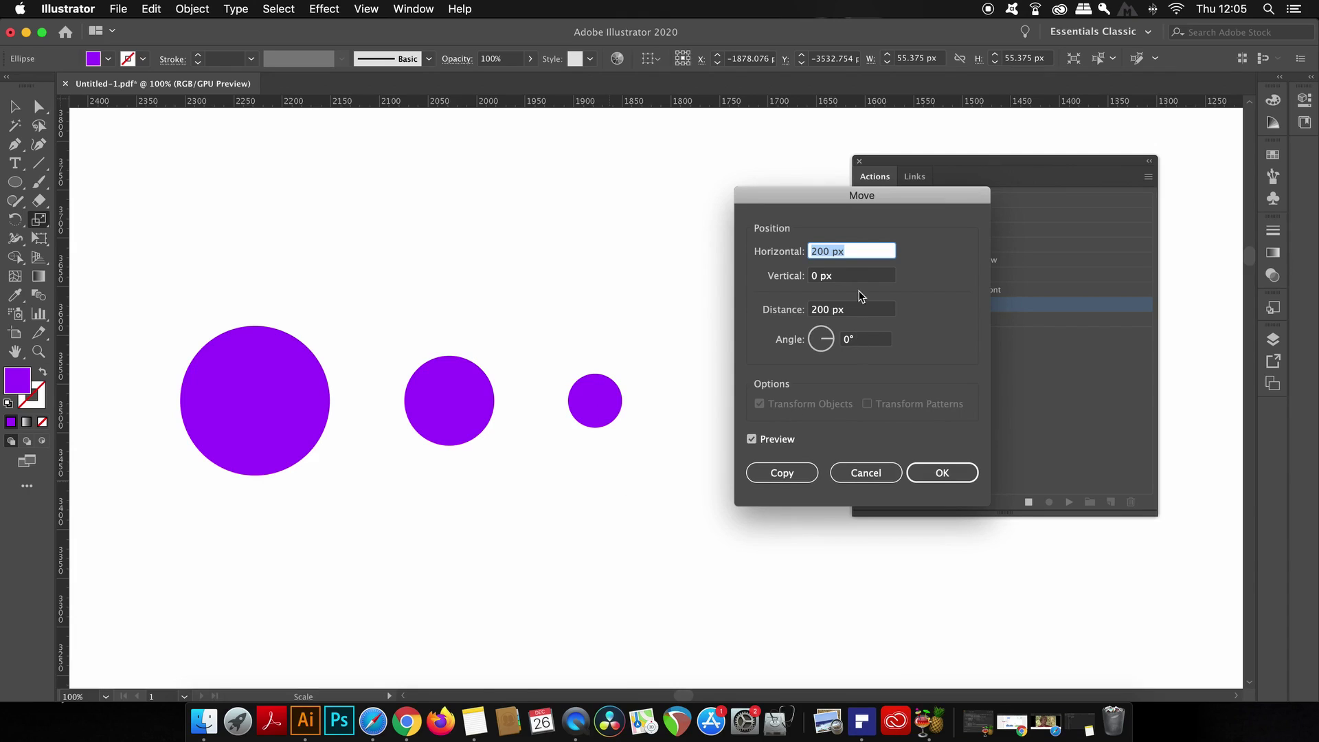
{"action": "left_click_drag", "start_coordinate": [851, 201], "coordinate": [558, 373]}
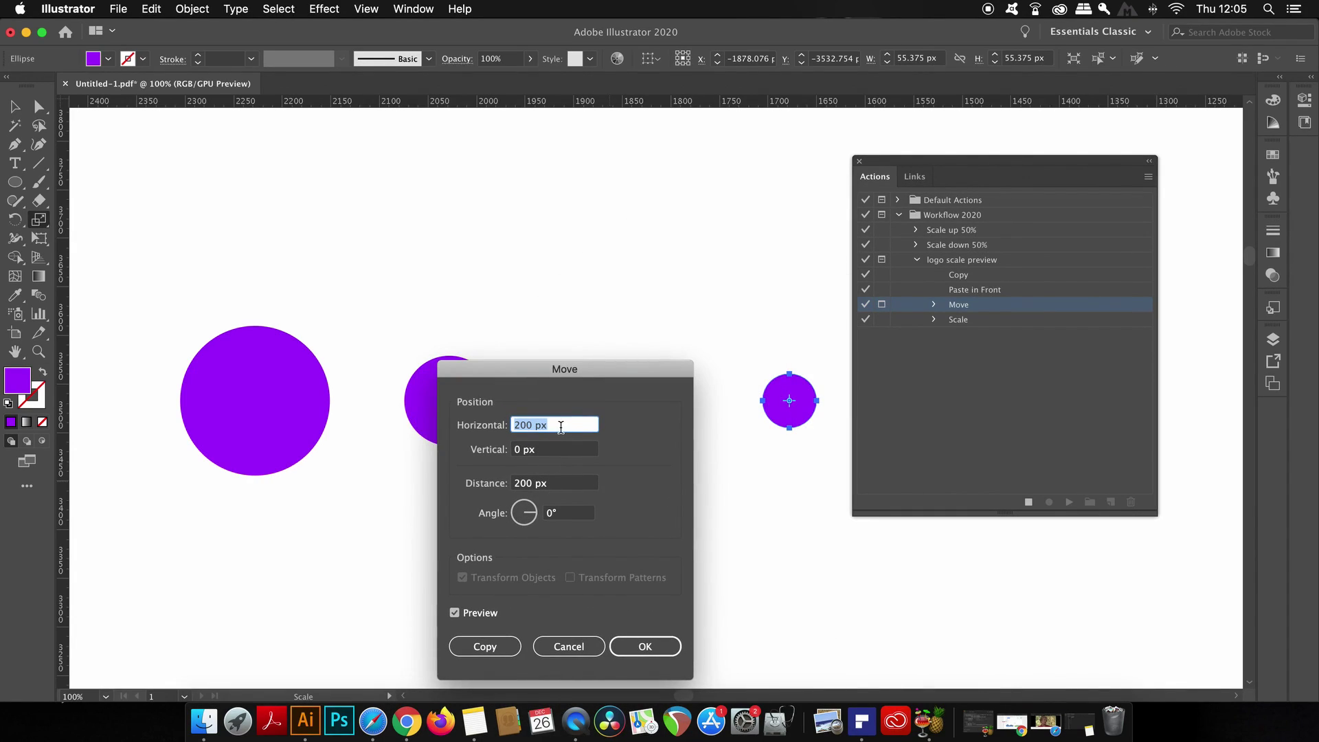
{"action": "type", "text": "100"}
{"action": "left_click", "coordinate": [475, 614]}
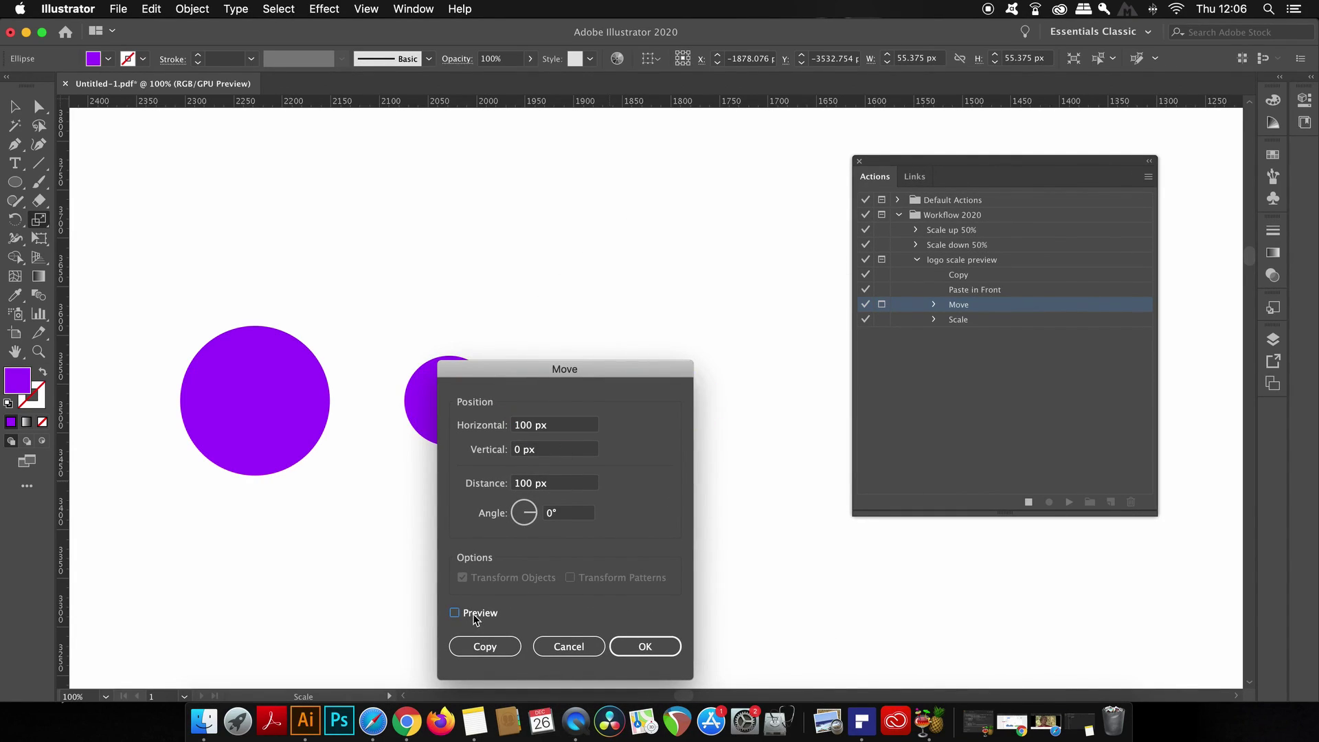
{"action": "left_click", "coordinate": [475, 614]}
{"action": "left_click_drag", "start_coordinate": [586, 366], "coordinate": [389, 307]}
{"action": "left_click", "coordinate": [451, 593]}
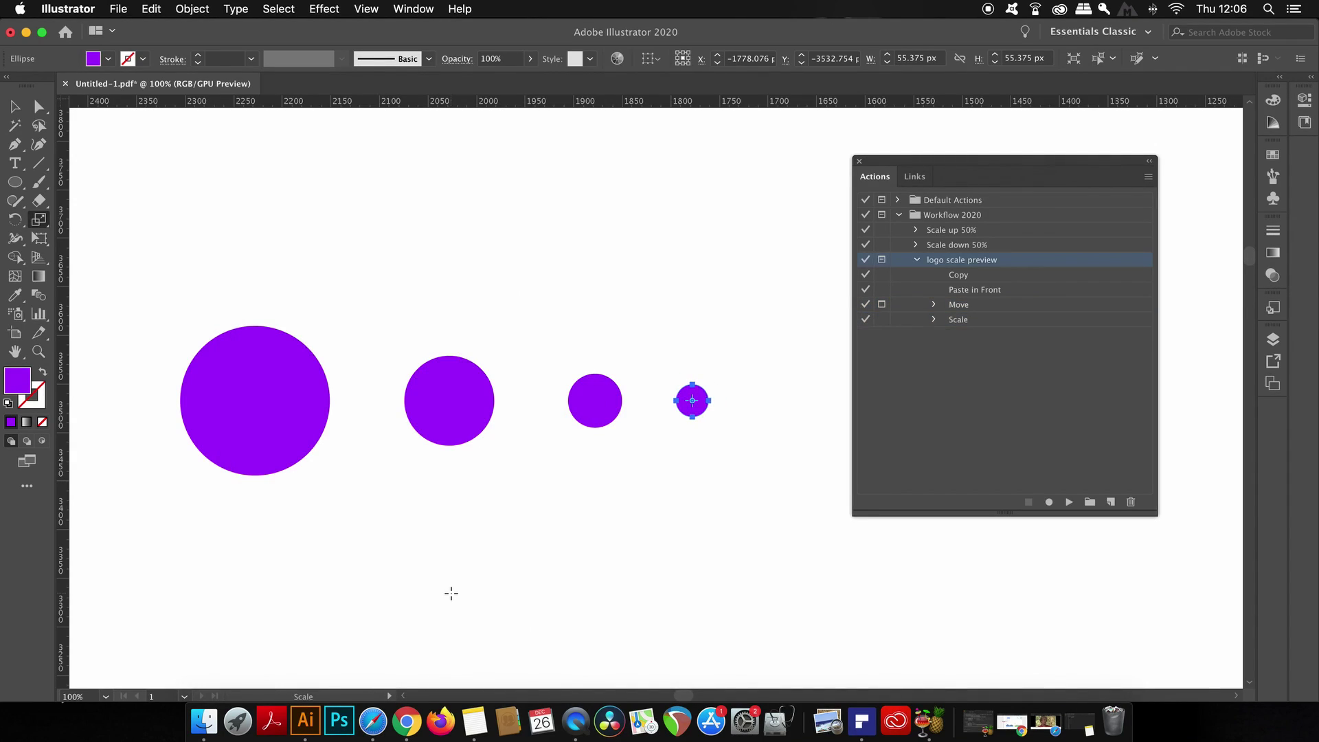
Step: Replay the action with a 60 px move, deselect the new small circle, and zoom out
{"action": "left_click", "coordinate": [1069, 502]}
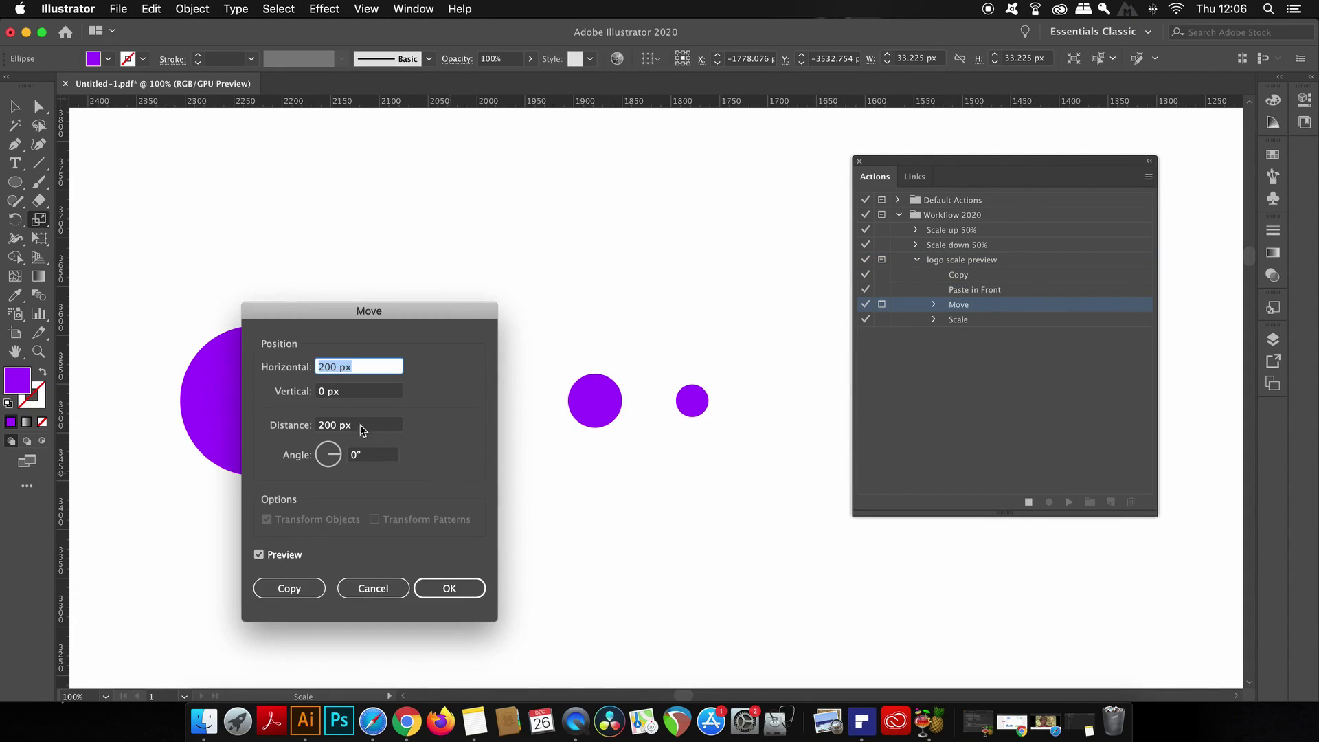
{"action": "left_click", "coordinate": [359, 424]}
{"action": "type", "text": "60"}
{"action": "key", "text": "Return"}
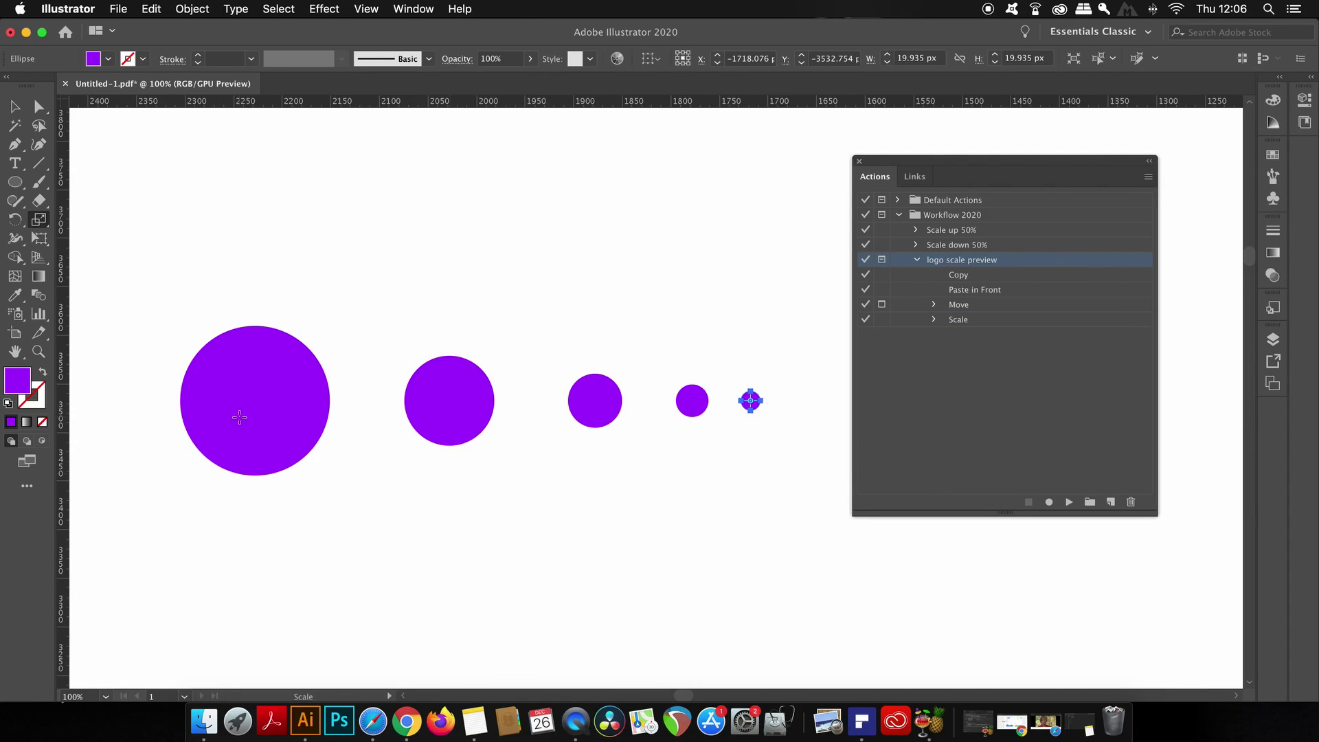
{"action": "key", "text": "v"}
{"action": "left_click", "coordinate": [625, 515]}
{"action": "key", "text": "super+minus"}
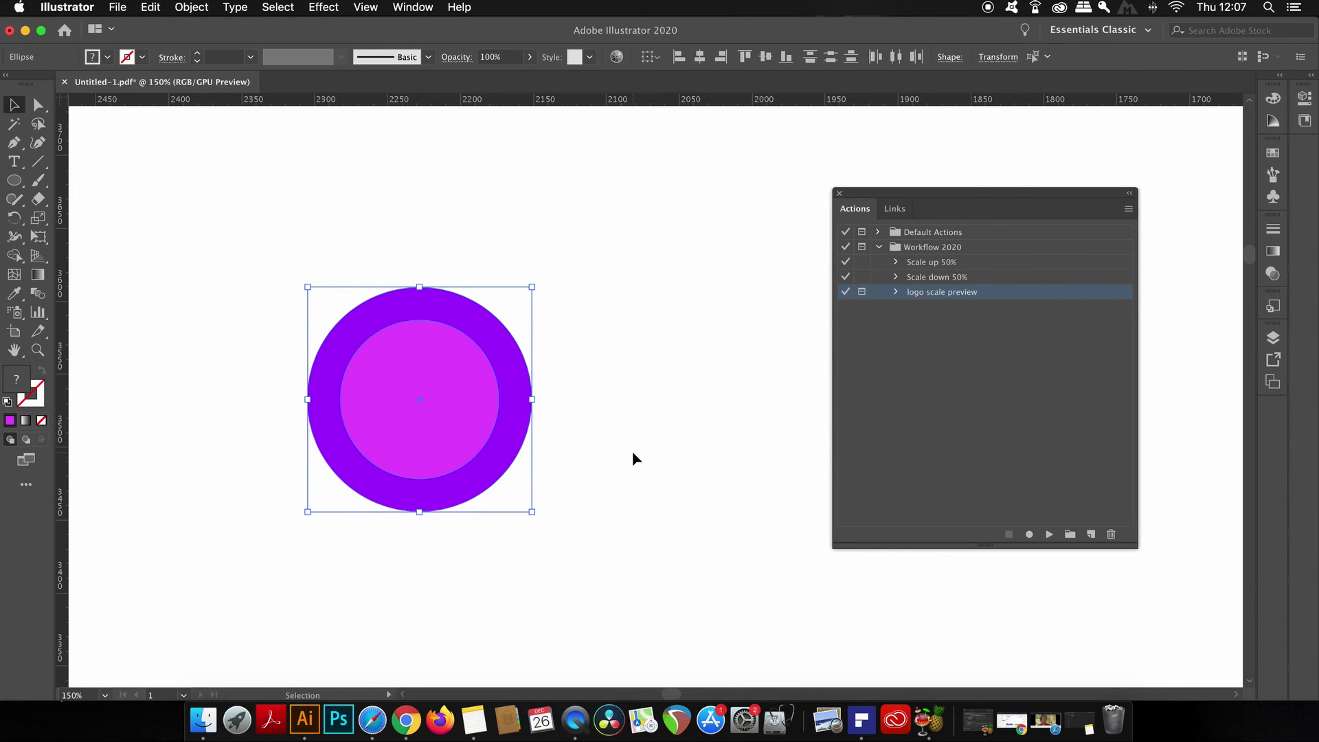
Step: Test-move and restore the inner magenta circle, then open Pathfinder and select both circles
{"action": "left_click", "coordinate": [559, 408]}
{"action": "left_click_drag", "start_coordinate": [489, 411], "coordinate": [585, 415]}
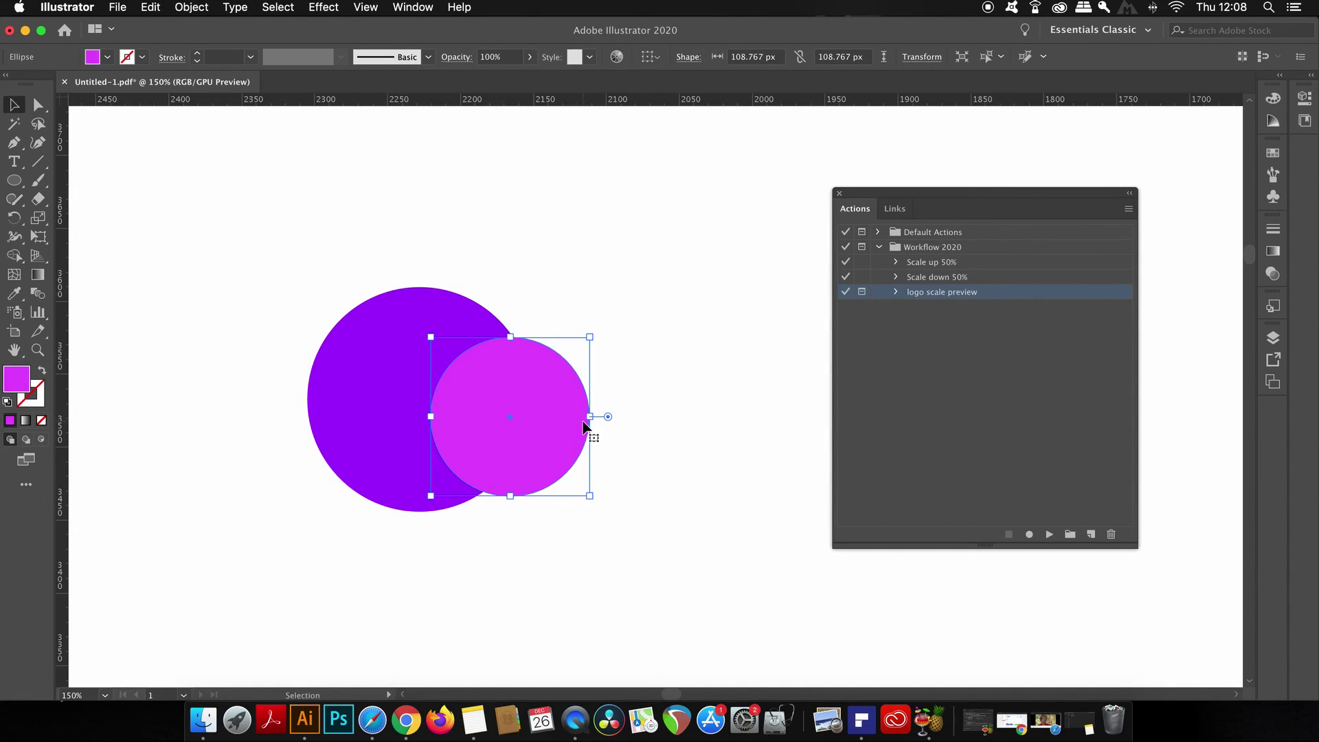
{"action": "key", "text": "super+z"}
{"action": "key", "text": "v"}
{"action": "left_click", "coordinate": [414, 8]}
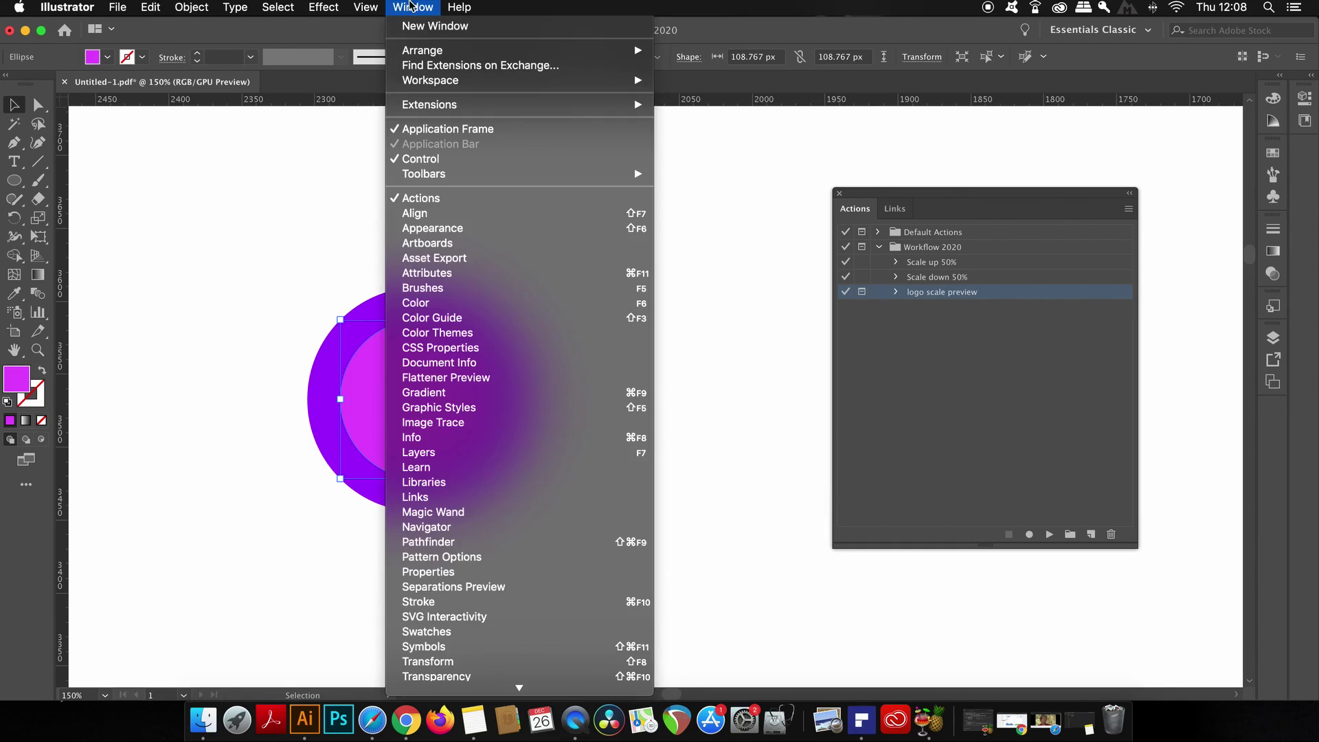
{"action": "left_click", "coordinate": [575, 543]}
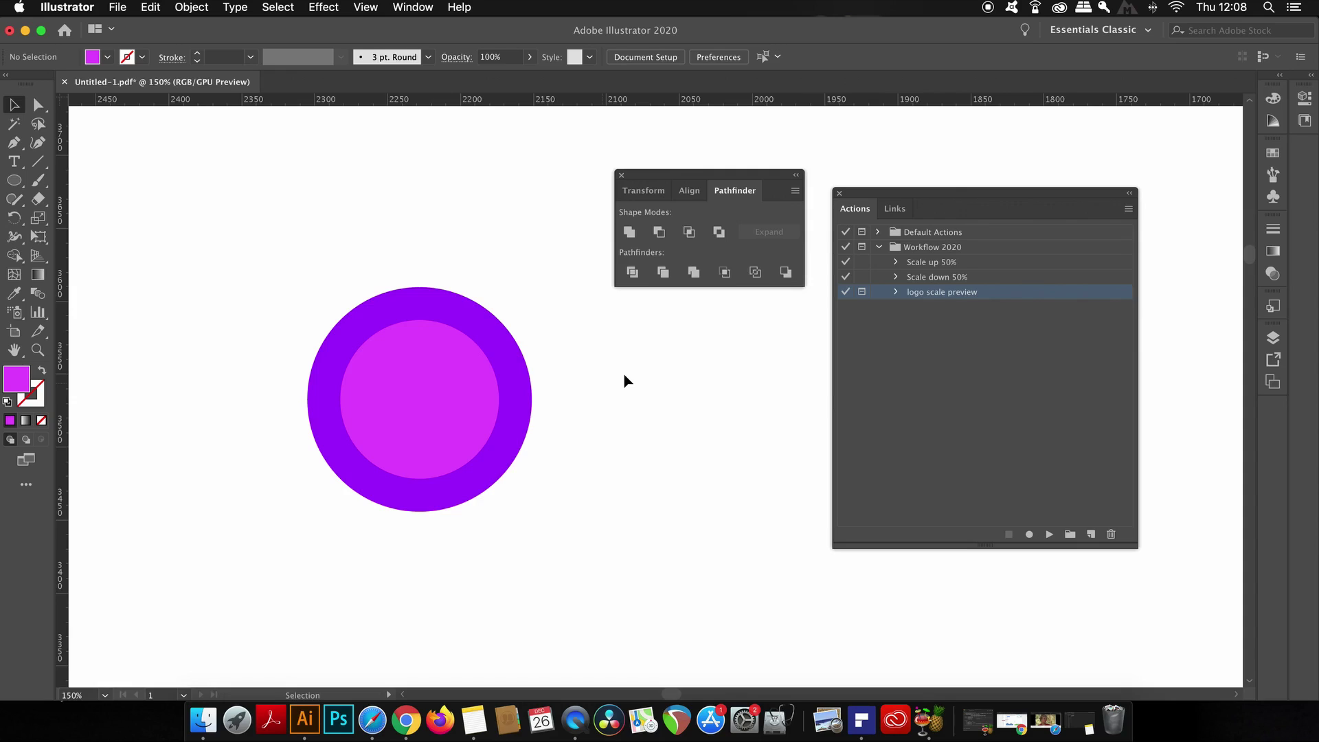
{"action": "left_click_drag", "start_coordinate": [654, 360], "coordinate": [319, 496]}
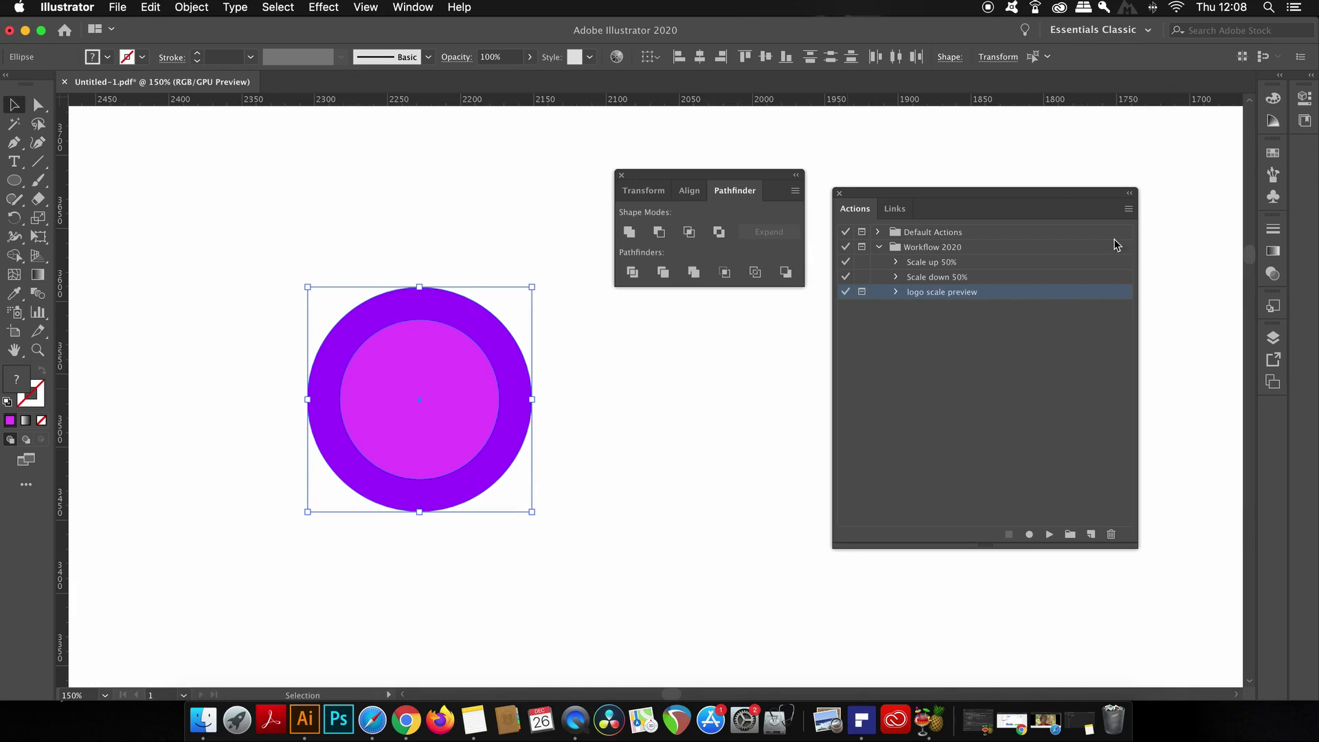
Step: Create a 'compound shape' action assigned to F6 with Command and start recording it
{"action": "left_click", "coordinate": [1128, 209]}
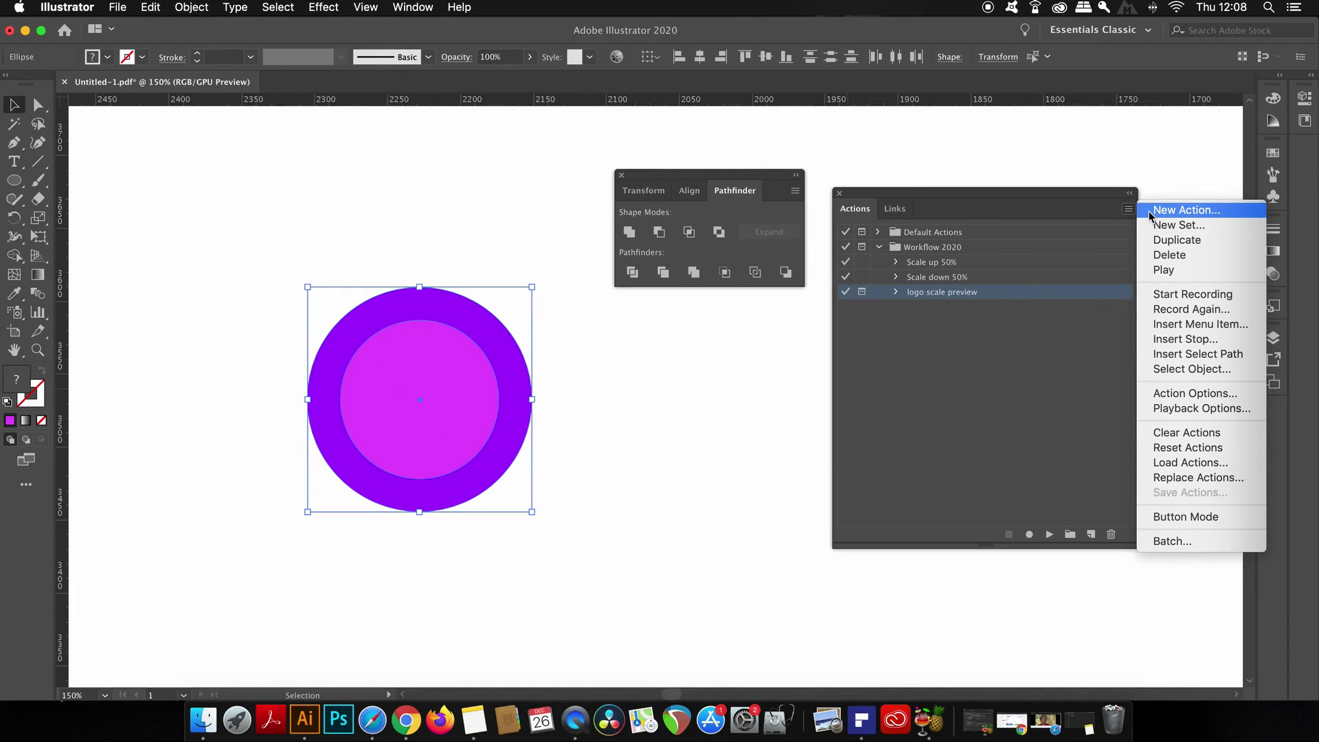
{"action": "left_click", "coordinate": [1149, 210]}
{"action": "type", "text": "compound shape"}
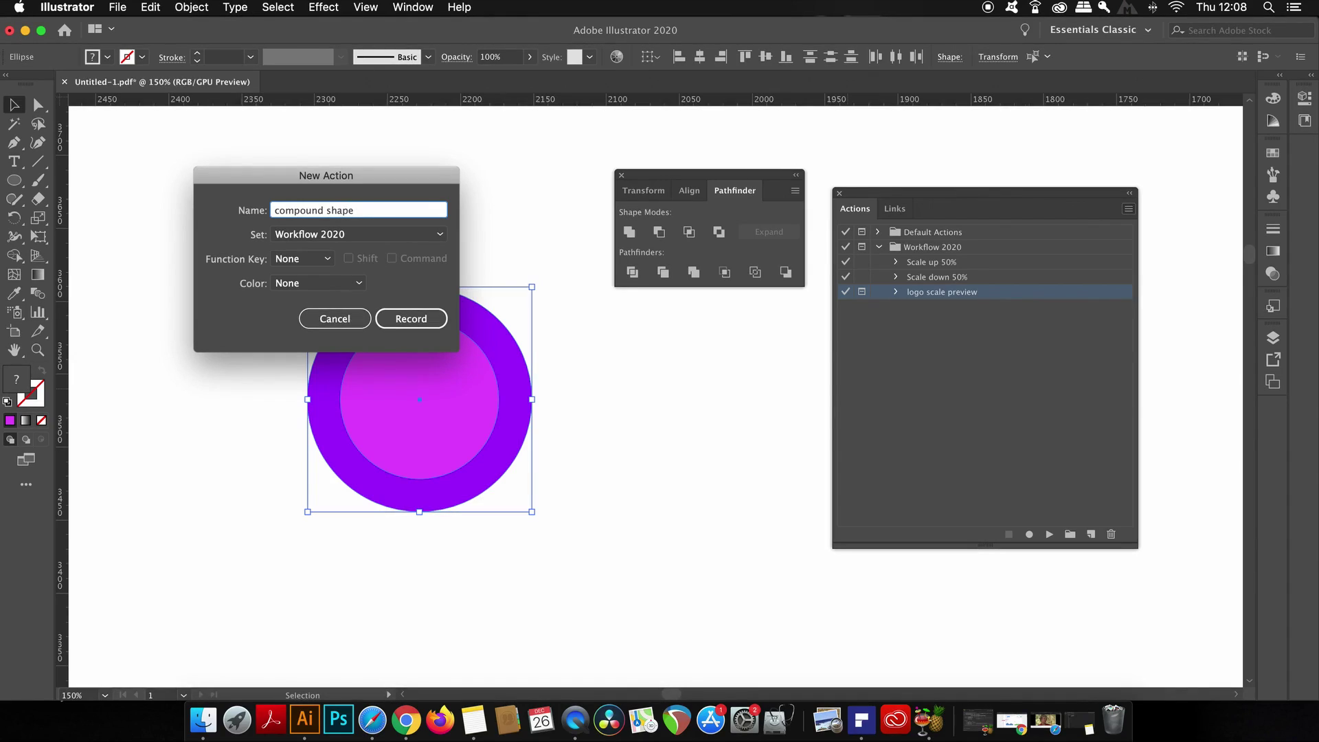
{"action": "left_click", "coordinate": [306, 260]}
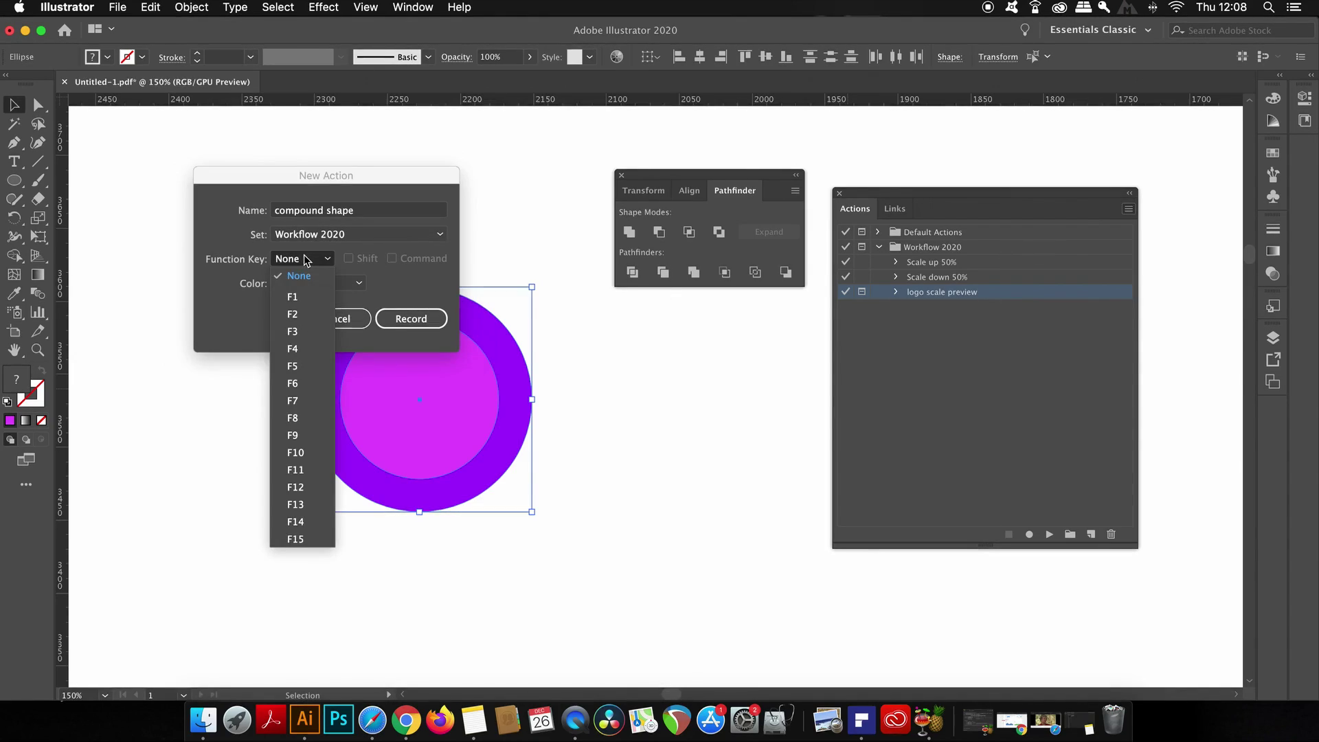
{"action": "left_click", "coordinate": [315, 384]}
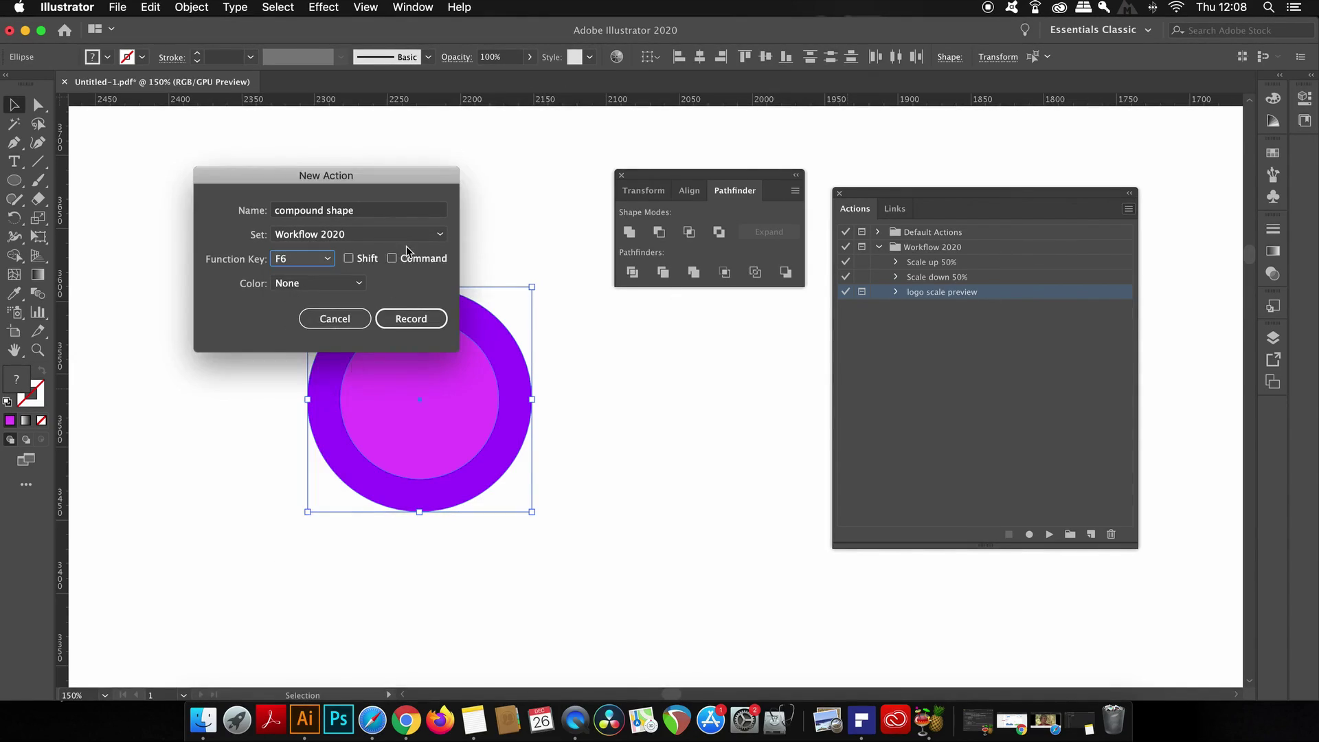
{"action": "left_click", "coordinate": [400, 261]}
{"action": "left_click", "coordinate": [411, 318]}
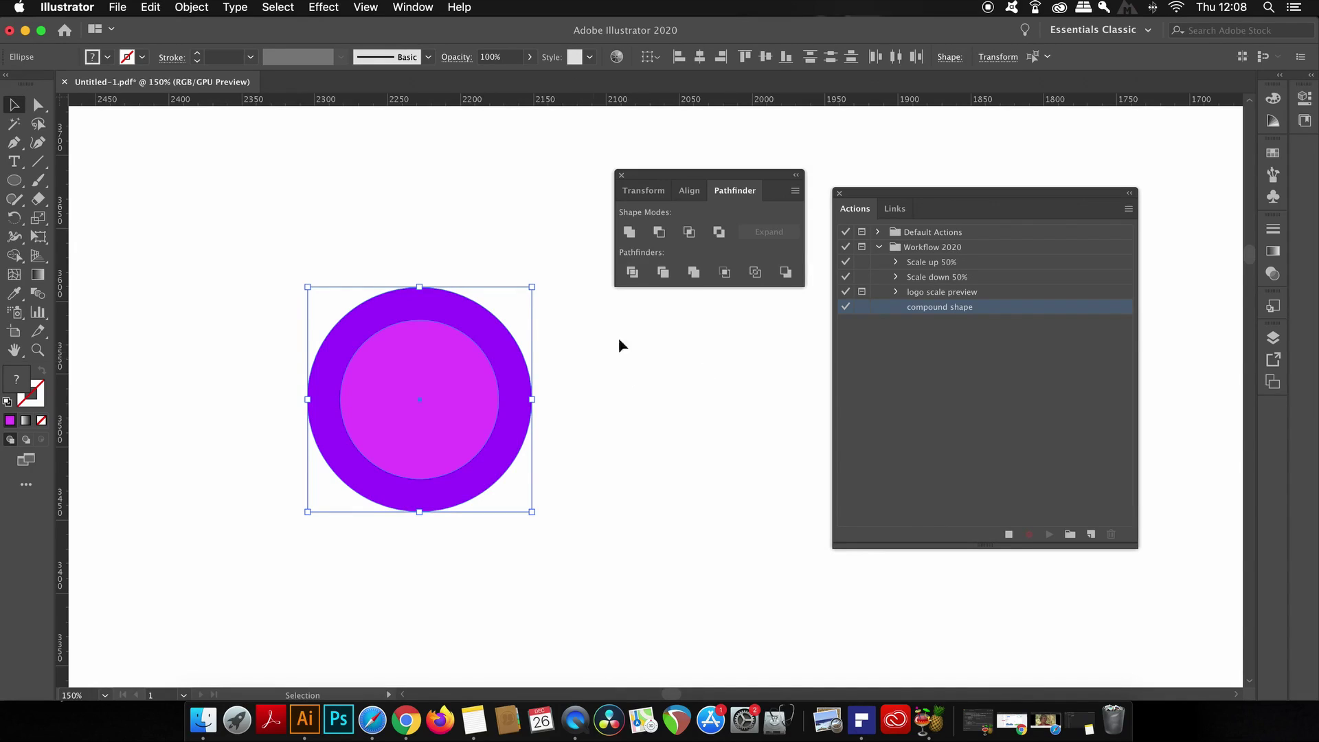
Step: Apply Make Compound Shape from the Pathfinder panel menu to merge the two circles
{"action": "left_click", "coordinate": [794, 190]}
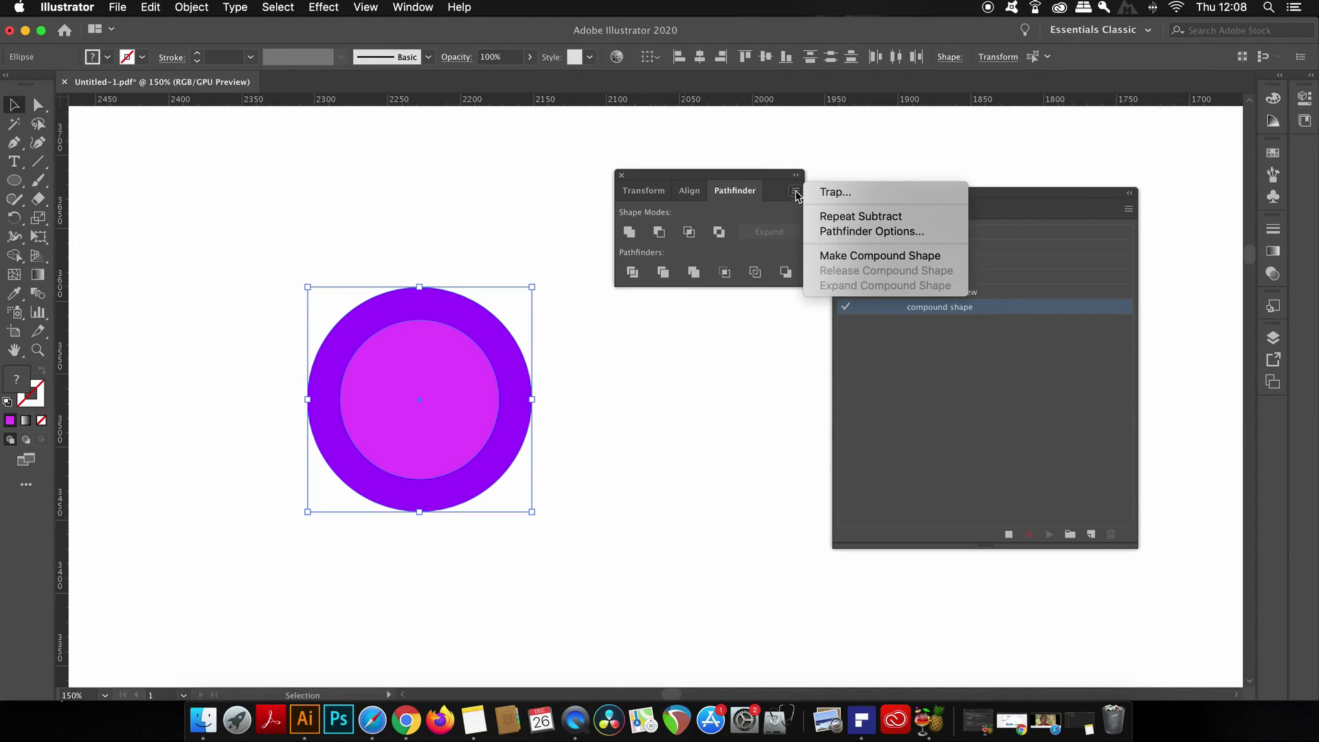
{"action": "left_click", "coordinate": [860, 255]}
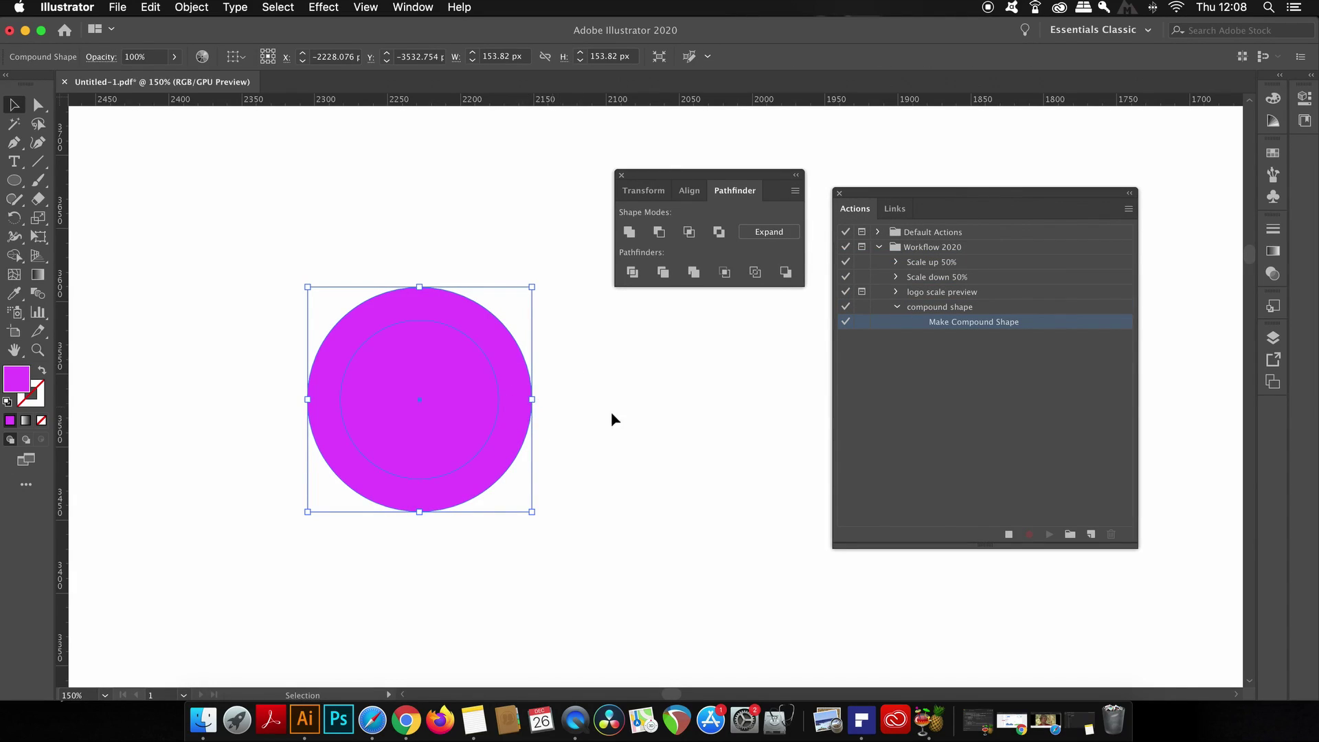
Step: Stop recording, then use Group Selection to move the inner circle over the big circle's edge
{"action": "left_click", "coordinate": [1009, 534]}
{"action": "left_click", "coordinate": [28, 103]}
{"action": "left_click_drag", "start_coordinate": [29, 103], "coordinate": [103, 122]}
{"action": "left_click", "coordinate": [431, 323]}
{"action": "left_click_drag", "start_coordinate": [440, 325], "coordinate": [536, 316]}
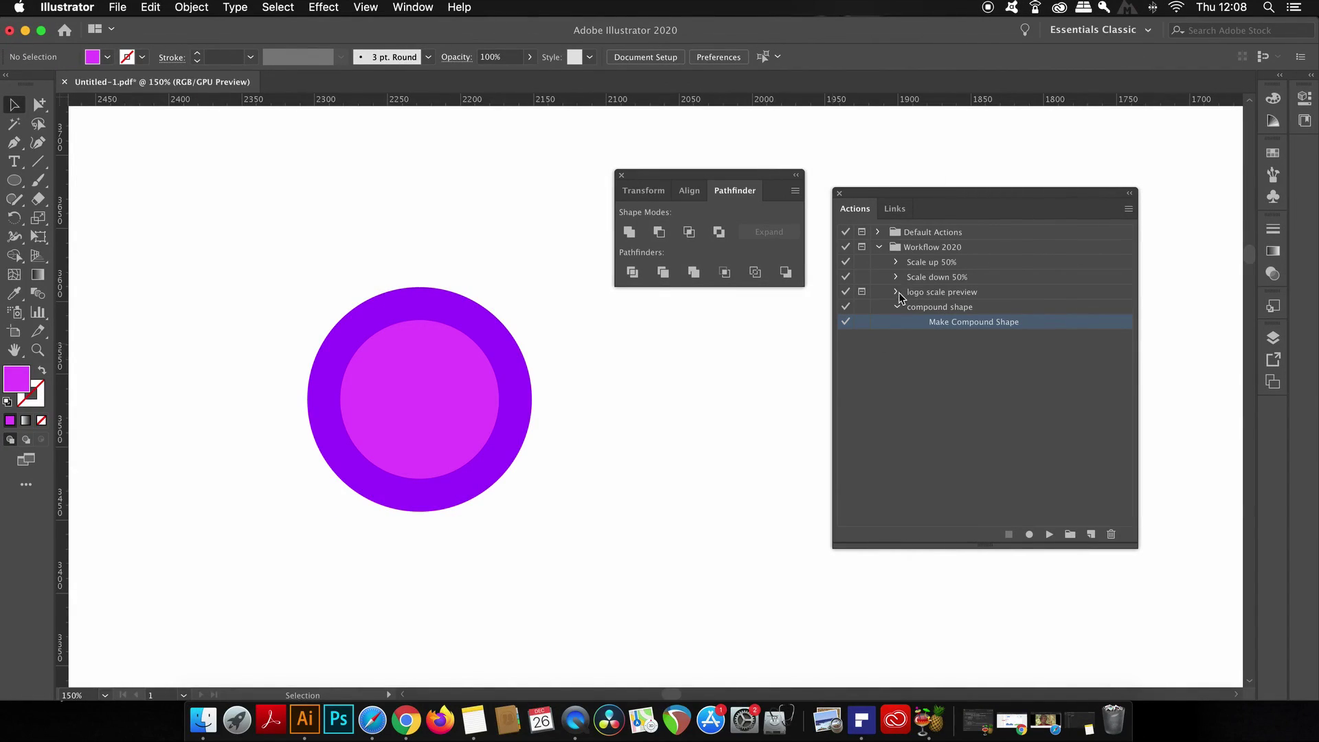
Step: Select both circles and replay the compound shape action on them
{"action": "left_click", "coordinate": [896, 307]}
{"action": "left_click_drag", "start_coordinate": [658, 350], "coordinate": [433, 430]}
{"action": "key", "text": "F2"}
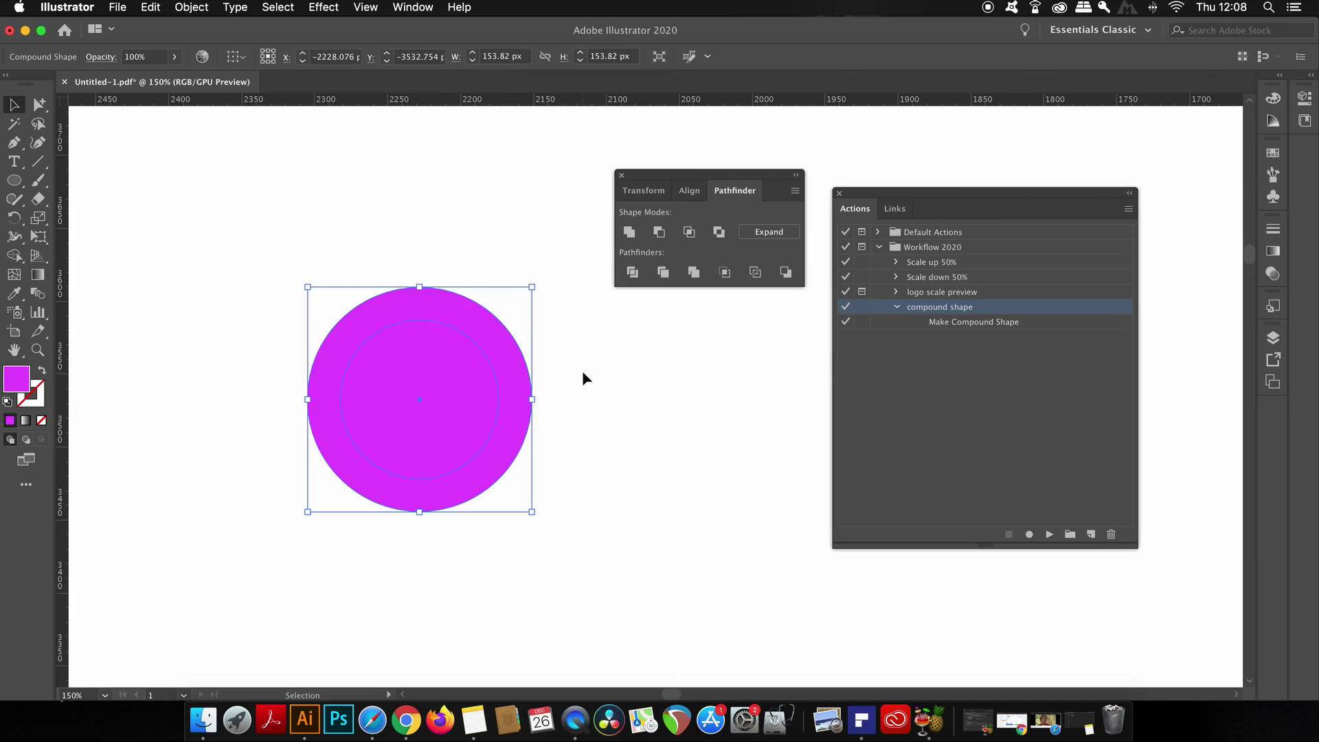
Step: Expand and scroll through Default Actions, then collapse it and select the Workflow 2020 set
{"action": "scroll", "coordinate": [583, 379], "scroll_direction": "left", "scroll_amount": 1}
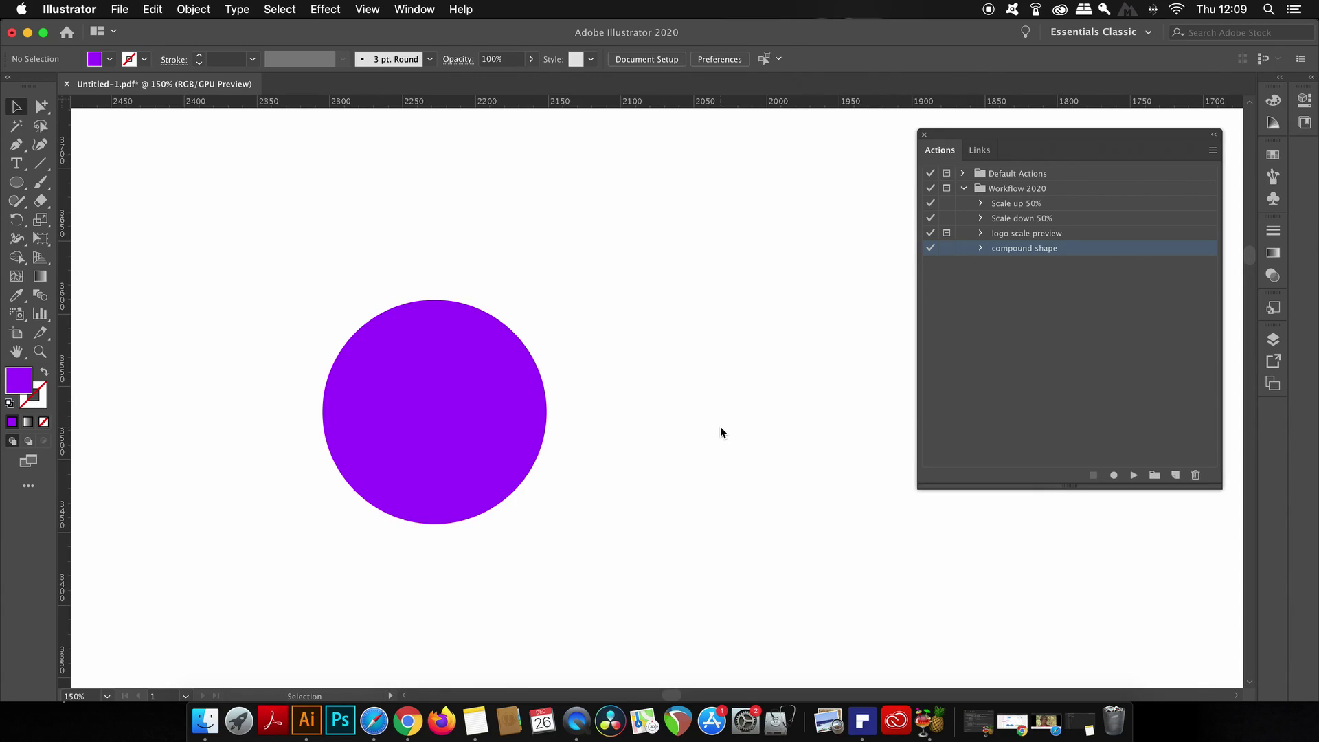
{"action": "left_click", "coordinate": [963, 173]}
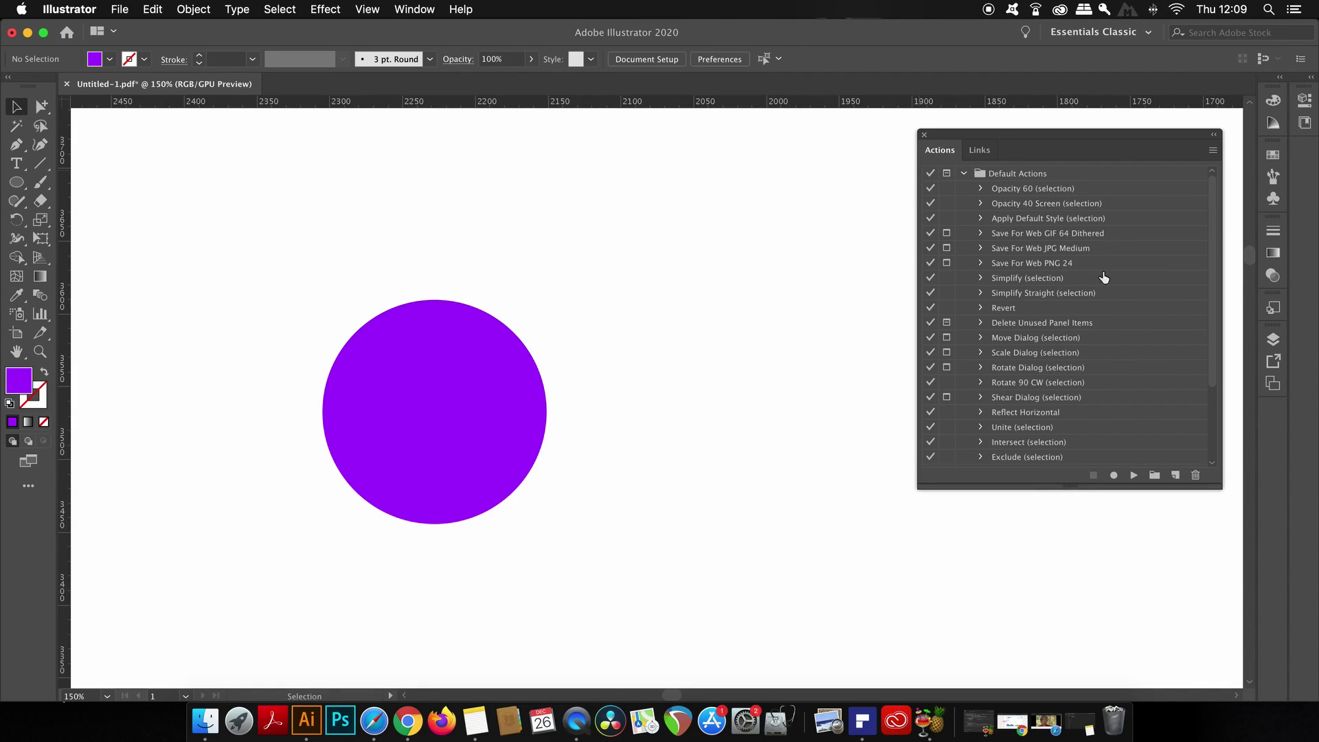
{"action": "scroll", "coordinate": [1059, 371], "scroll_direction": "down", "scroll_amount": 3}
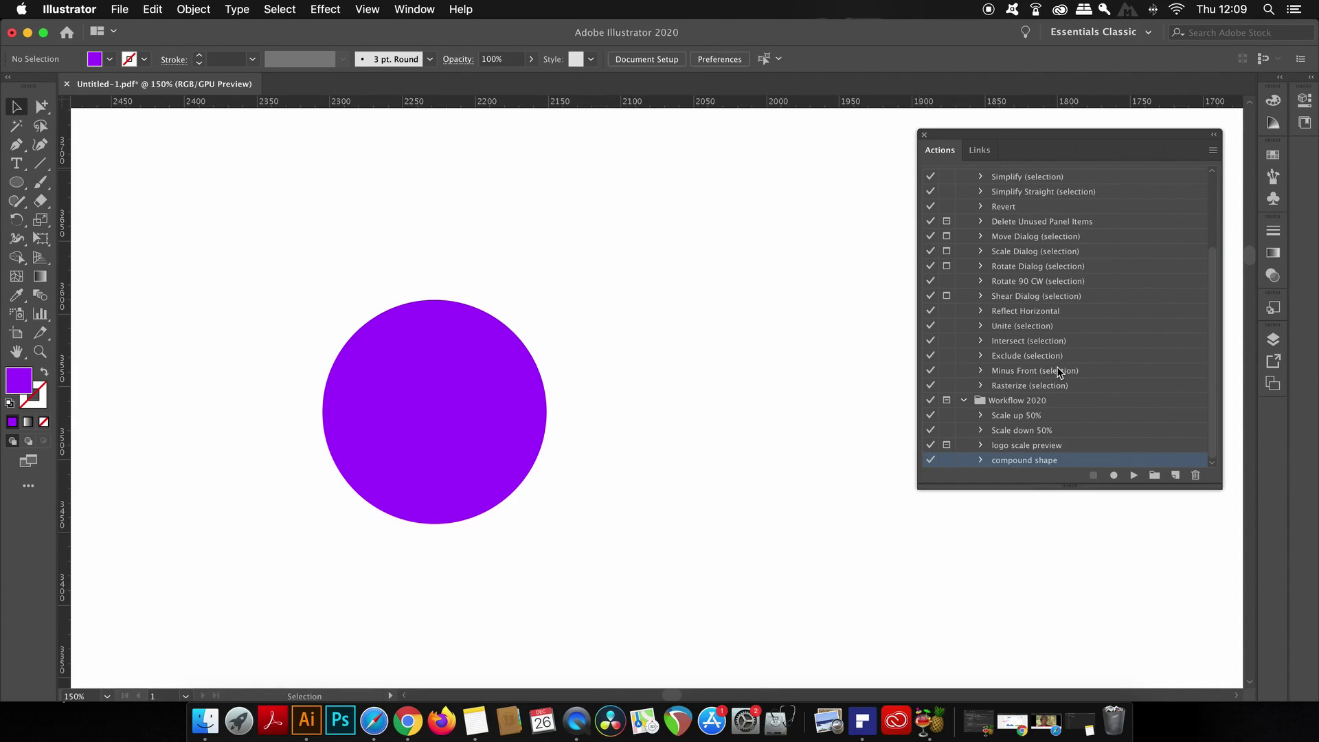
{"action": "scroll", "coordinate": [1059, 371], "scroll_direction": "up", "scroll_amount": 3}
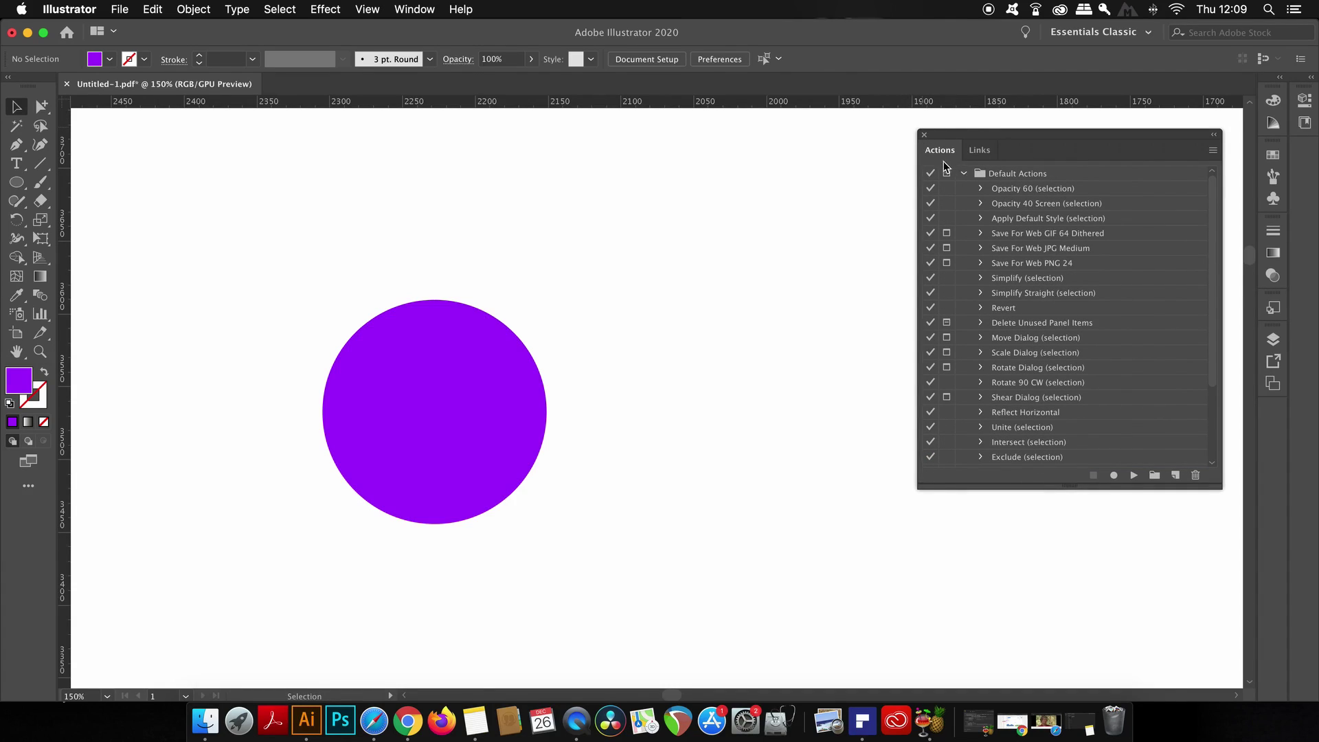
{"action": "left_click", "coordinate": [964, 173]}
{"action": "left_click", "coordinate": [1029, 192]}
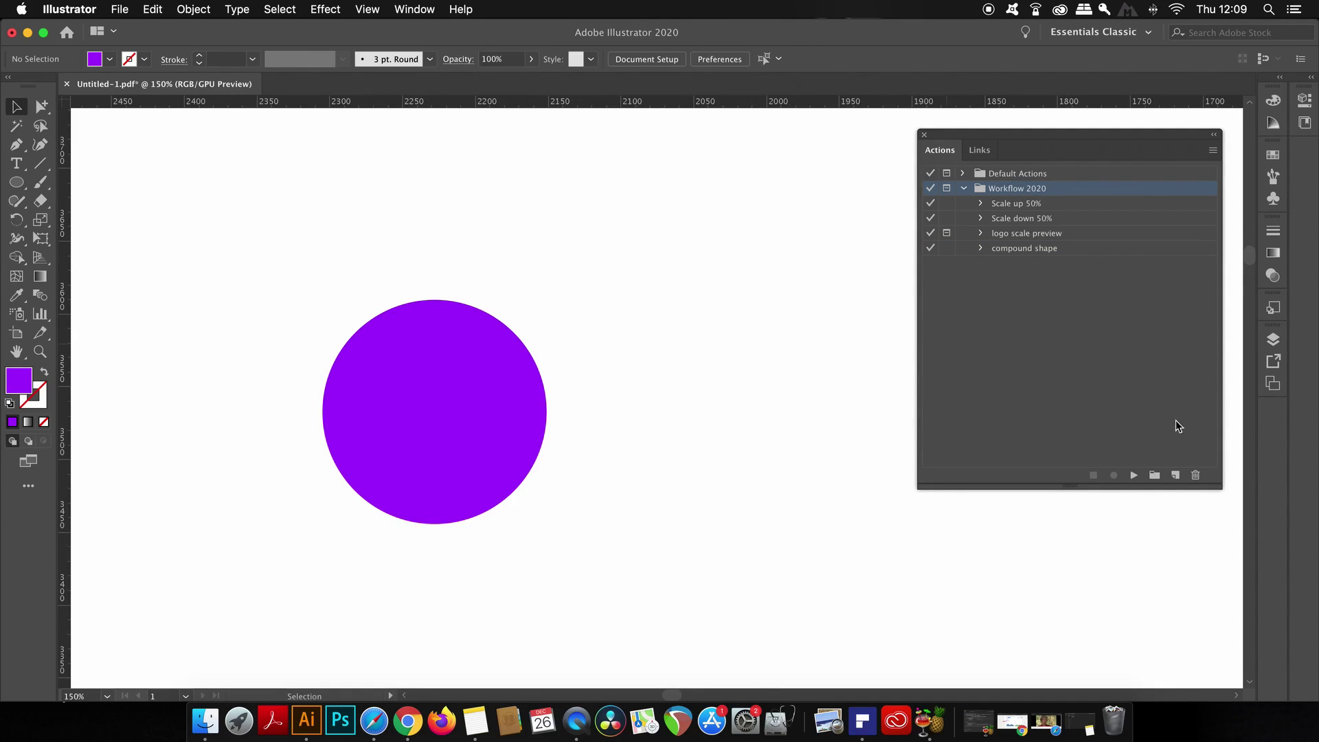
Step: Create a new 'PDF' action and begin recording it
{"action": "left_click", "coordinate": [1213, 150]}
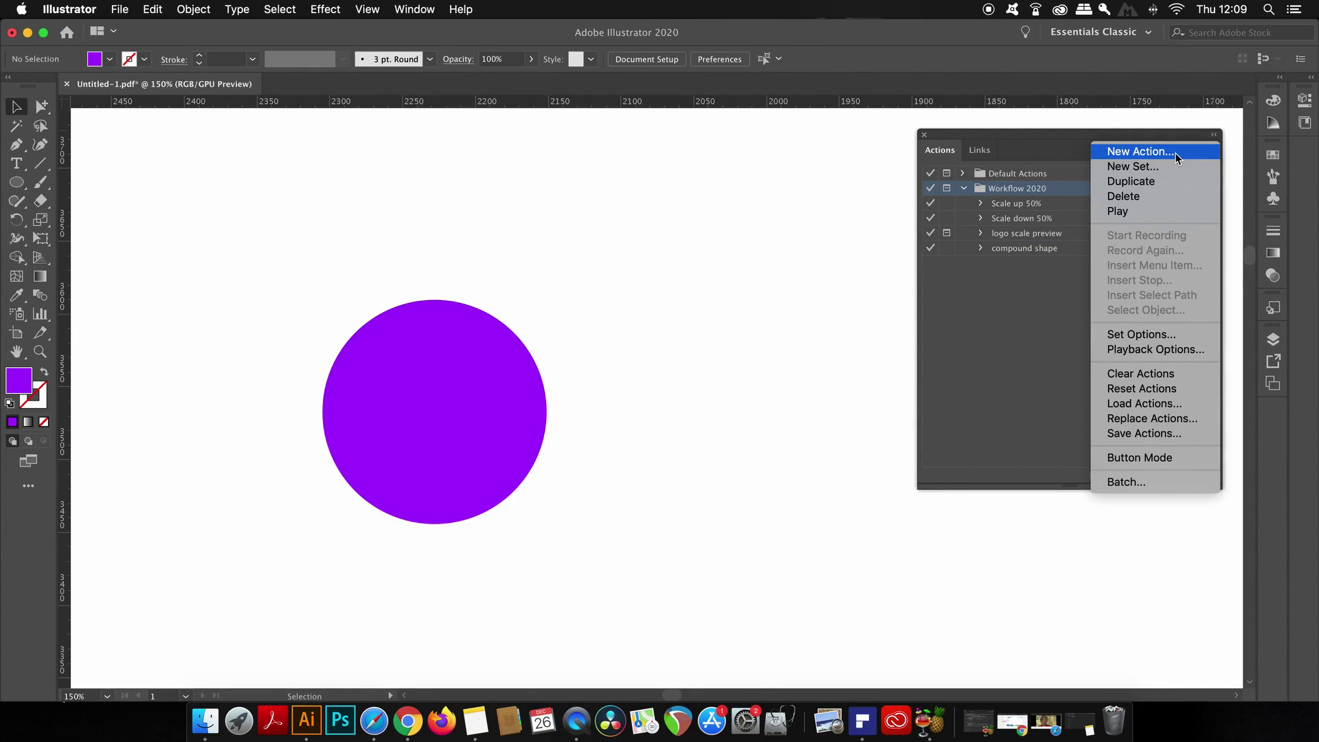
{"action": "left_click", "coordinate": [1175, 153]}
{"action": "type", "text": "PDF"}
{"action": "key", "text": "Return"}
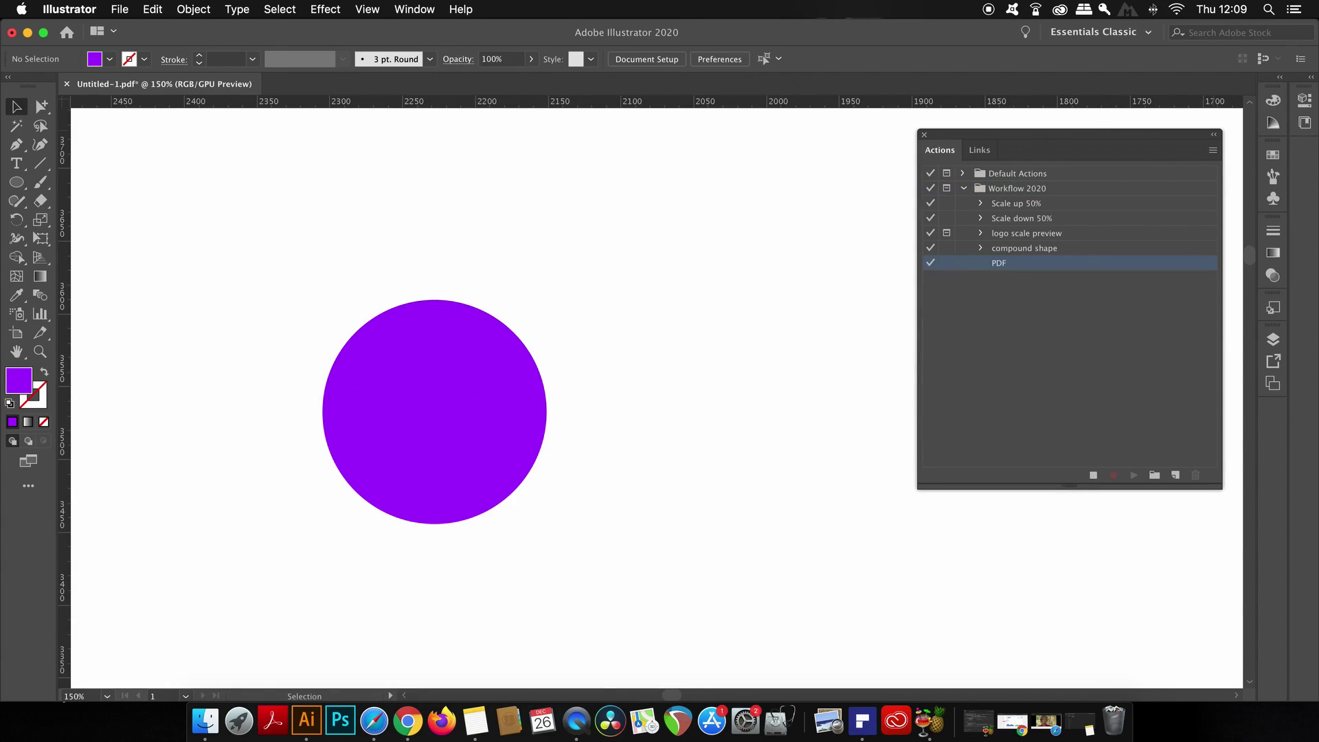
Step: Save As Untitled-1.pdf on the Desktop in Adobe PDF format, replacing the existing file
{"action": "left_click", "coordinate": [120, 9]}
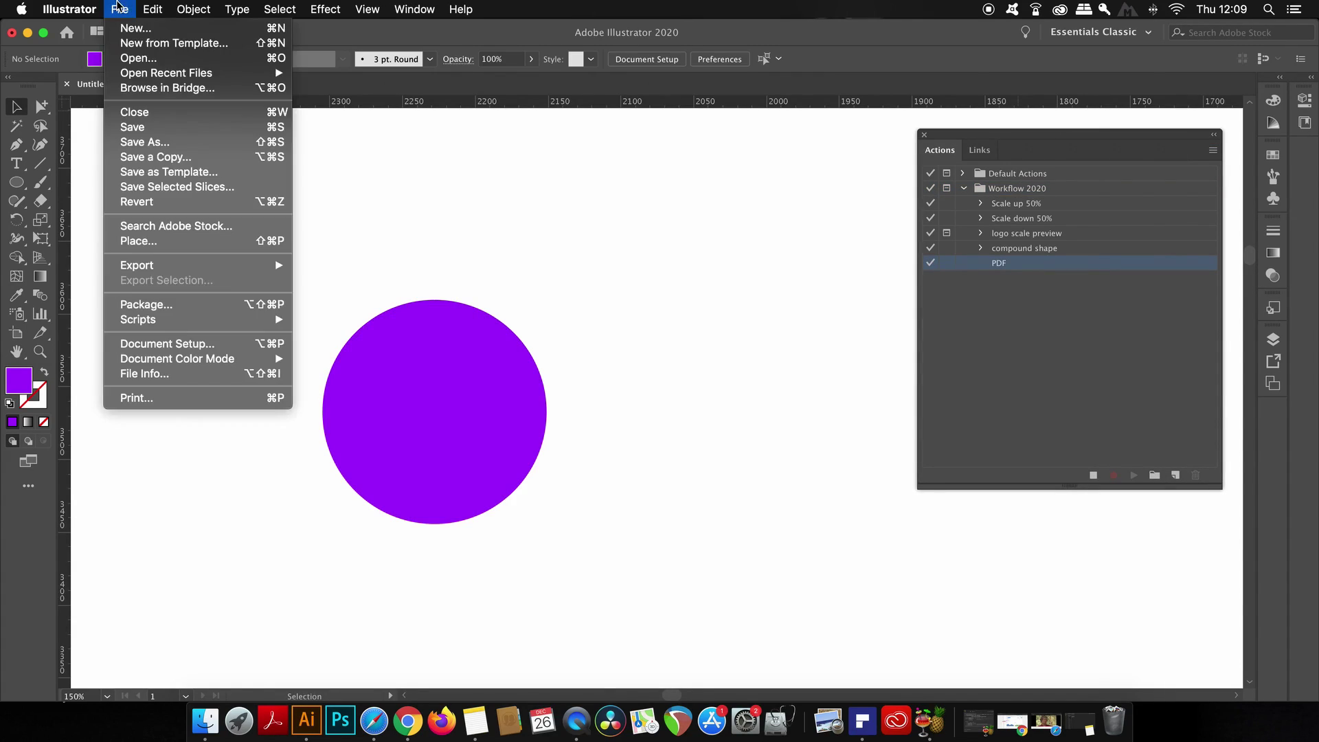
{"action": "left_click", "coordinate": [179, 142]}
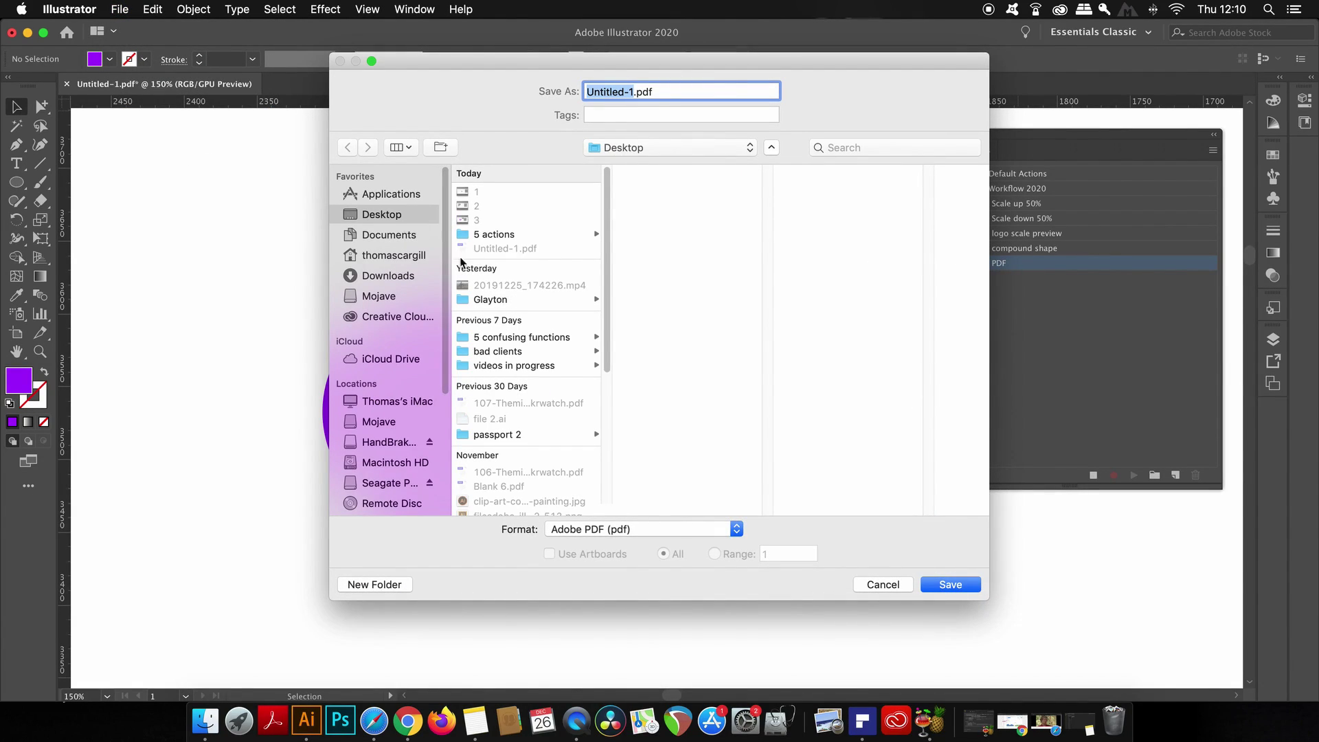
{"action": "left_click", "coordinate": [676, 535]}
{"action": "left_click", "coordinate": [676, 533]}
{"action": "left_click", "coordinate": [954, 586]}
{"action": "left_click", "coordinate": [771, 166]}
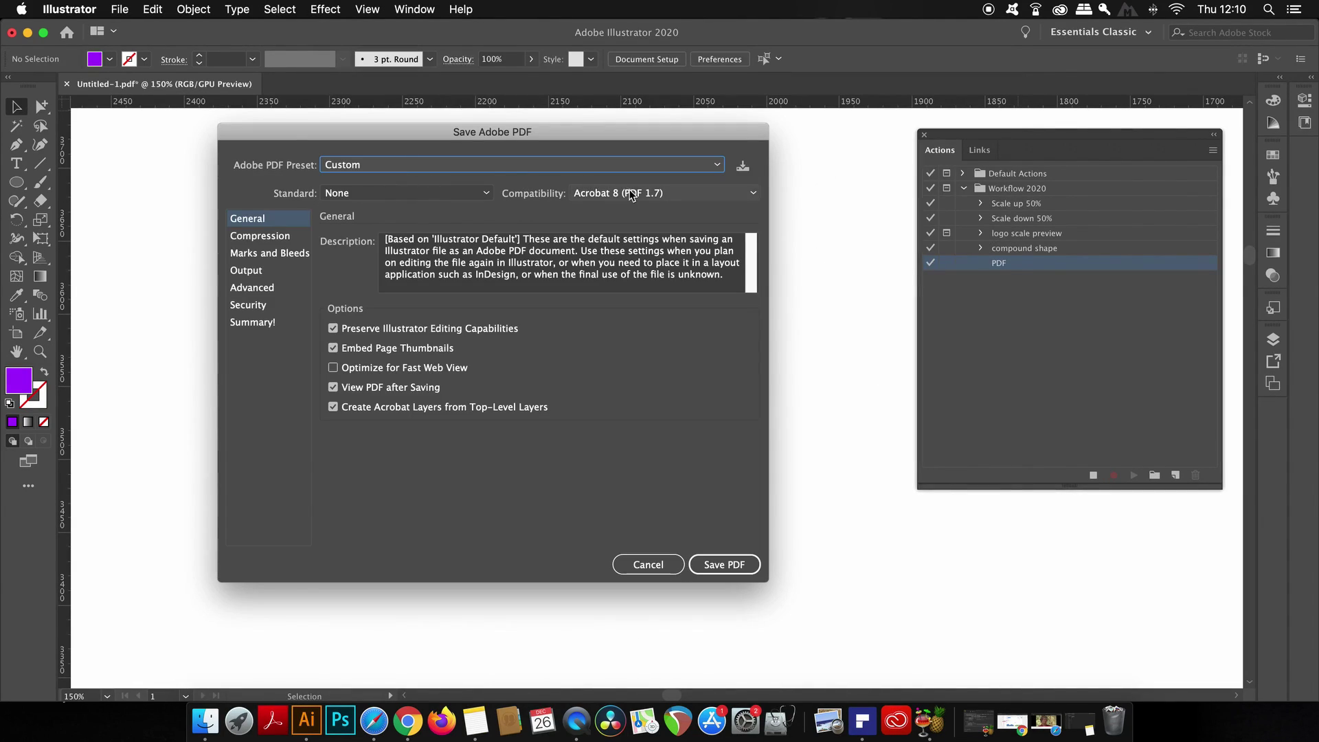
Step: Keep Acrobat 8 (PDF 1.7) compatibility and review the Compression, Marks and Bleeds, Advanced and Summary pages
{"action": "left_click", "coordinate": [631, 195]}
{"action": "left_click", "coordinate": [629, 276]}
{"action": "left_click", "coordinate": [261, 236]}
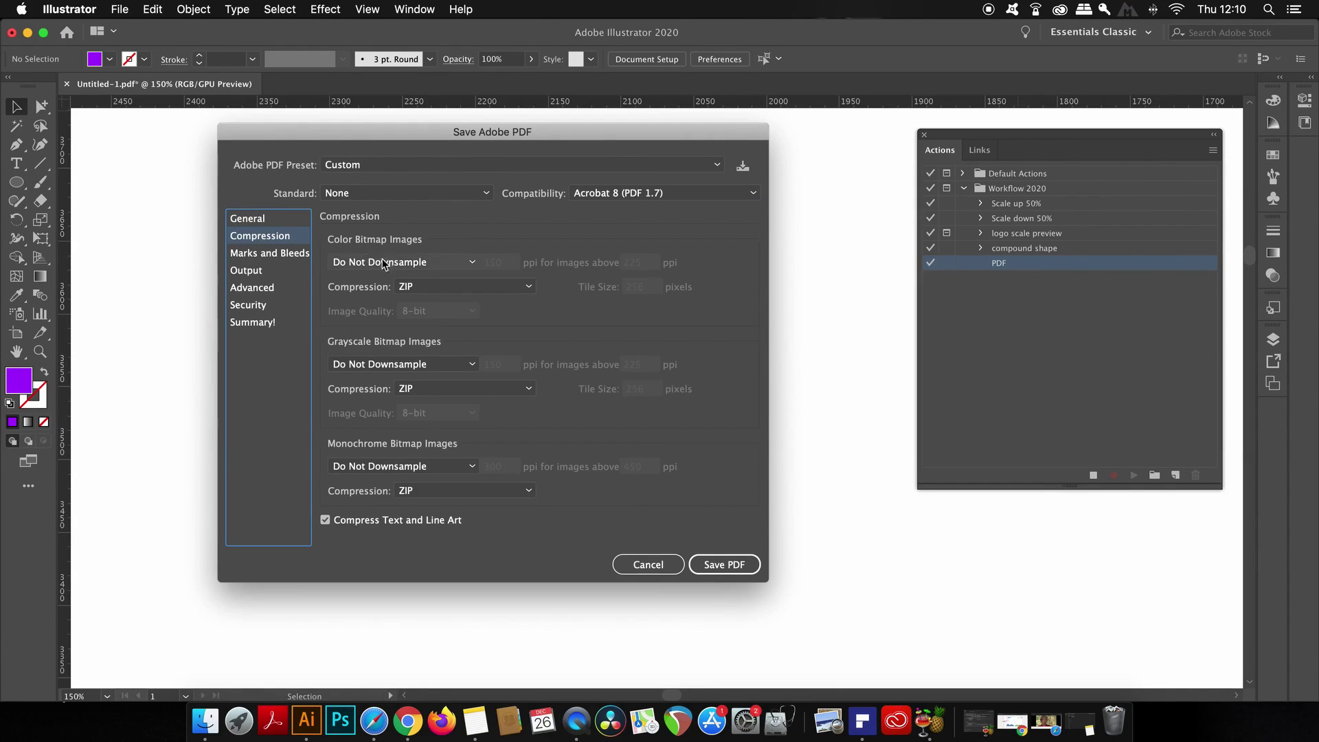
{"action": "left_click", "coordinate": [300, 253]}
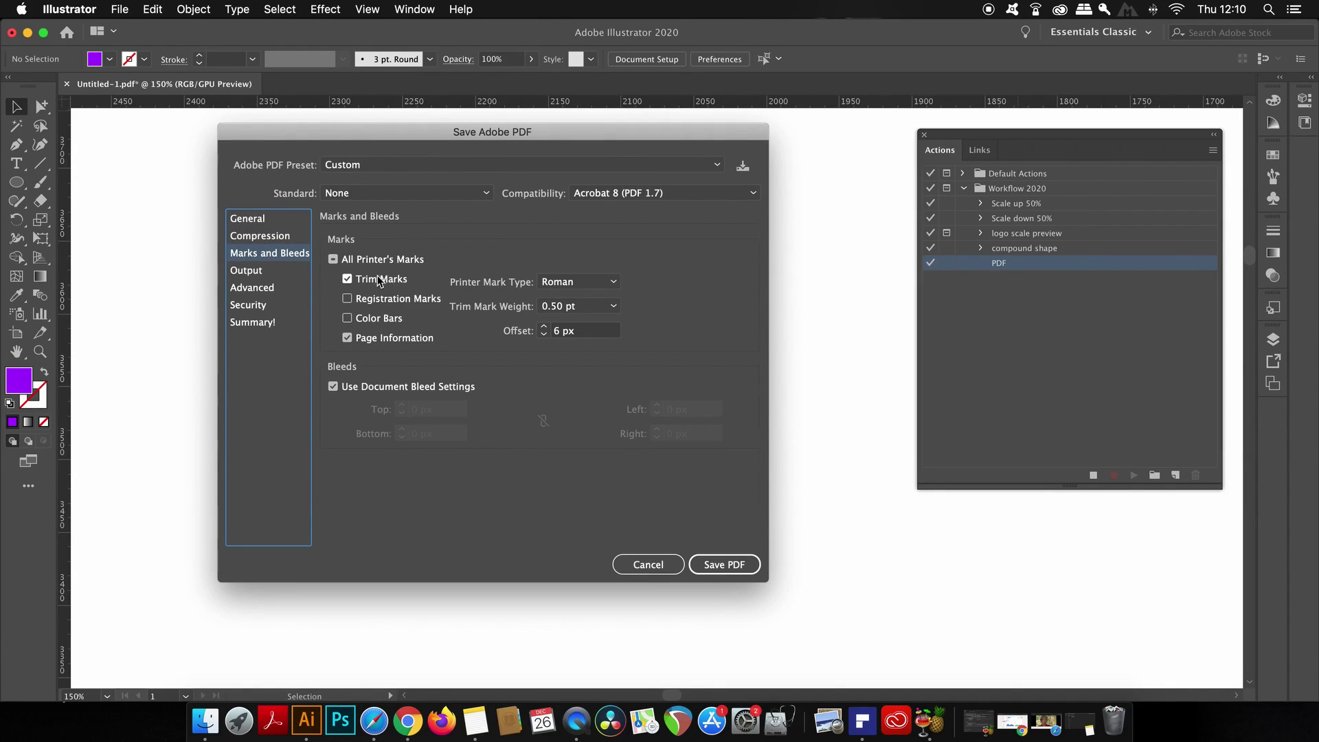
{"action": "left_click", "coordinate": [278, 288]}
{"action": "left_click", "coordinate": [278, 321]}
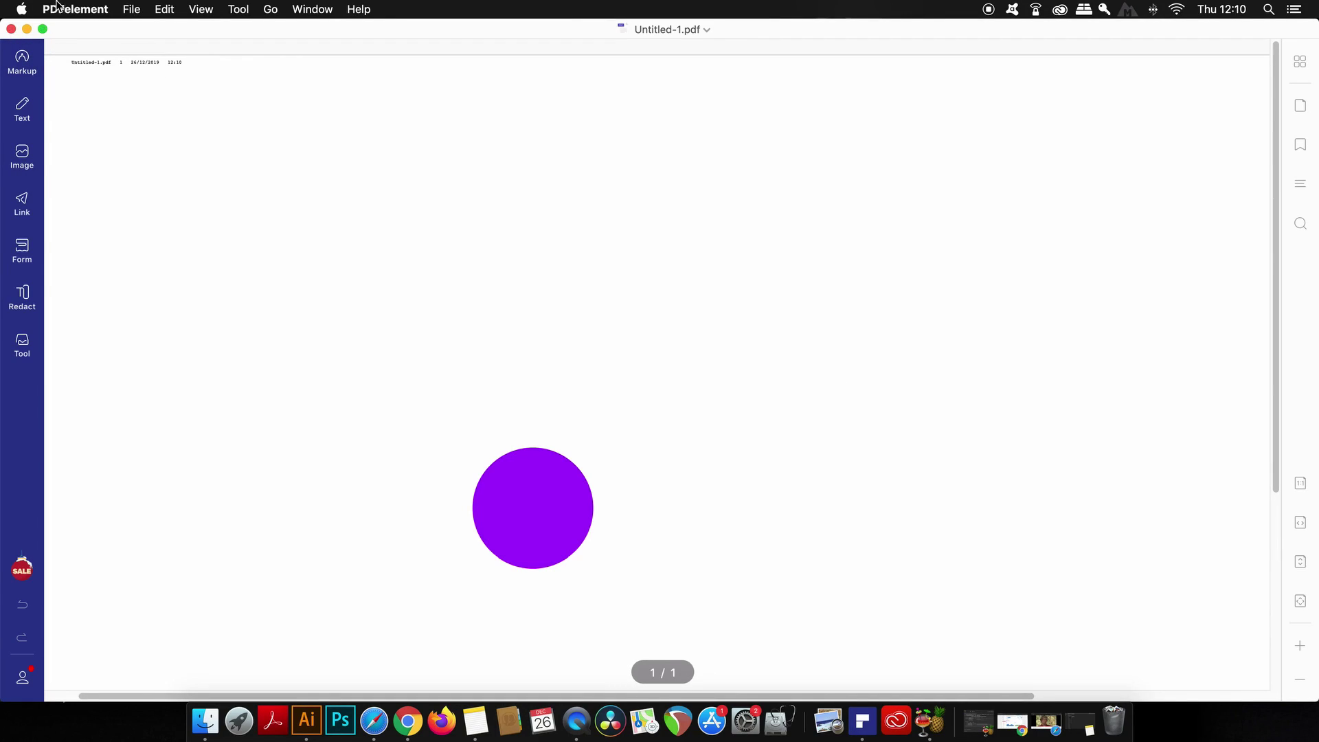
{"action": "left_click", "coordinate": [59, 8]}
Step: Quit PDFelement, check the Save As step's Desktop path, and collapse the PDF action
{"action": "left_click", "coordinate": [97, 154]}
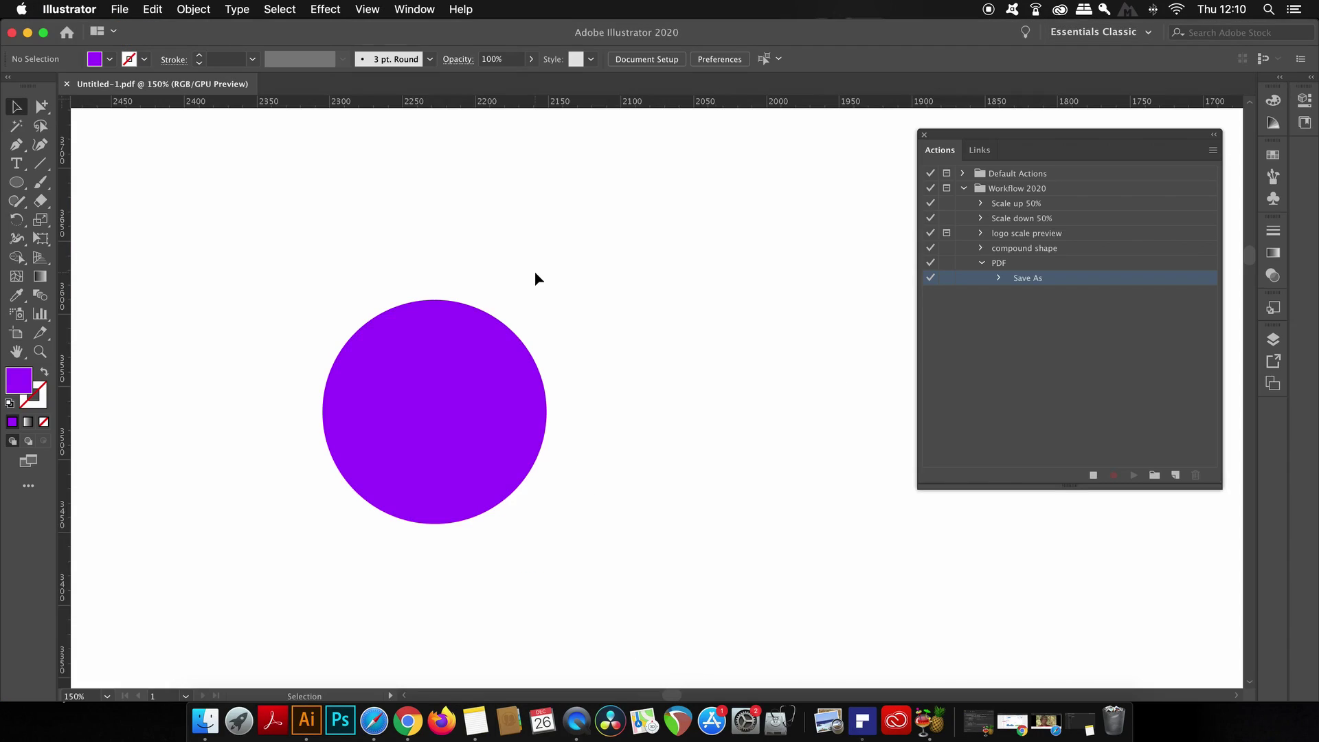
{"action": "left_click", "coordinate": [1000, 276]}
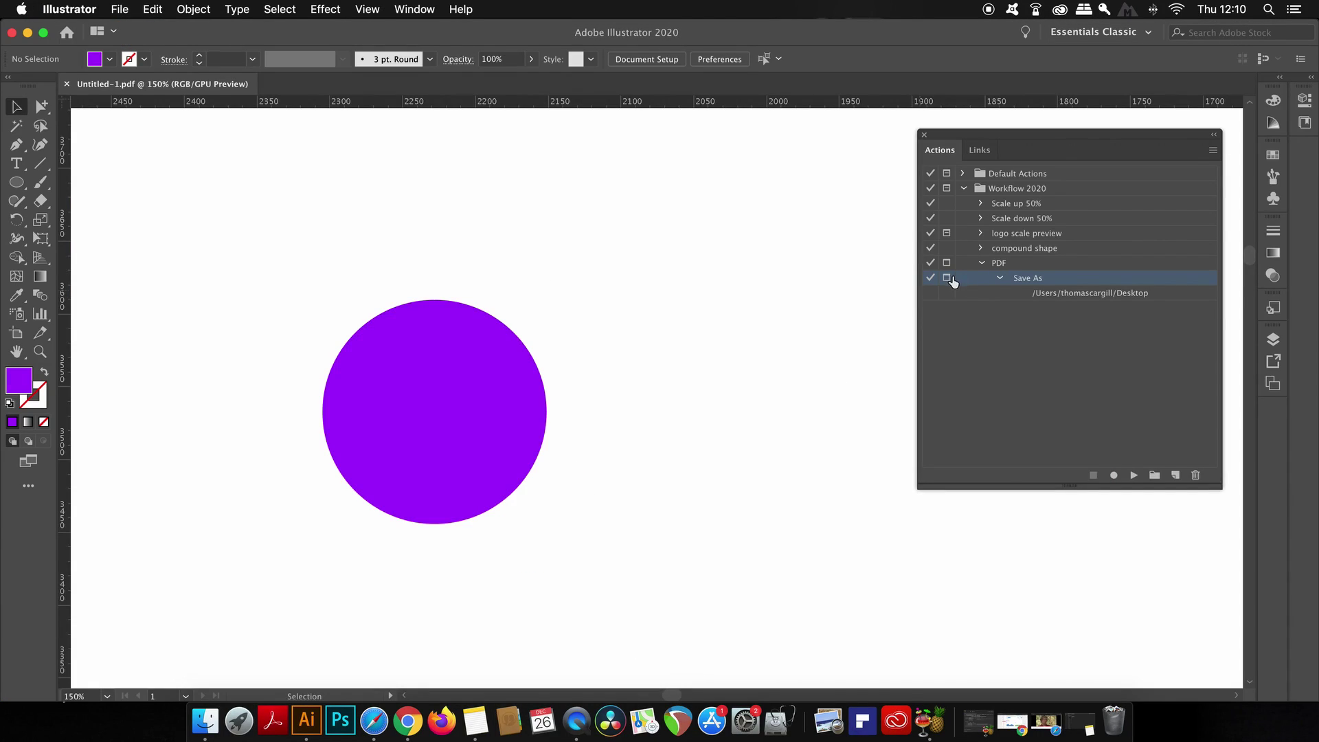
{"action": "left_click", "coordinate": [985, 265]}
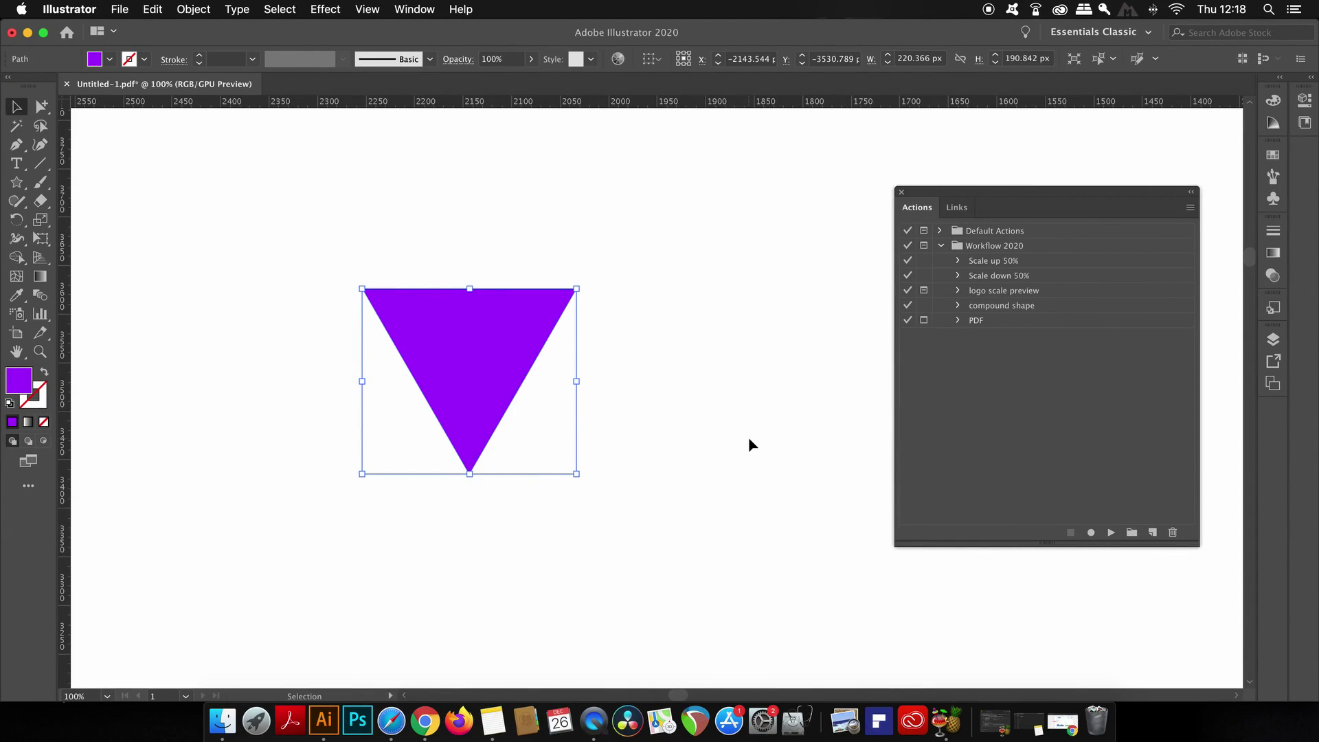
Step: Create a 'rotate 90 Degrees' action on F7 with Command and start recording it
{"action": "left_click", "coordinate": [1191, 207]}
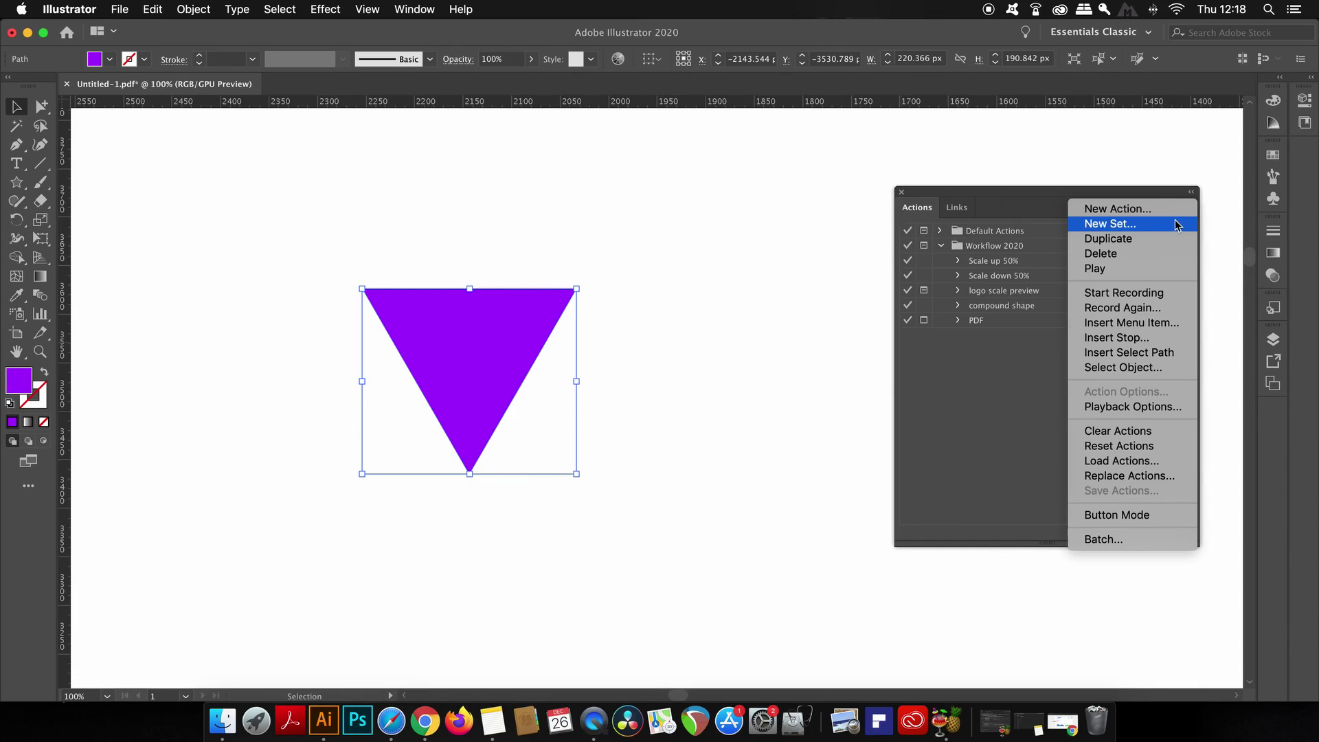
{"action": "left_click", "coordinate": [1179, 210]}
{"action": "type", "text": "rp"}
{"action": "type", "text": "tate 90"}
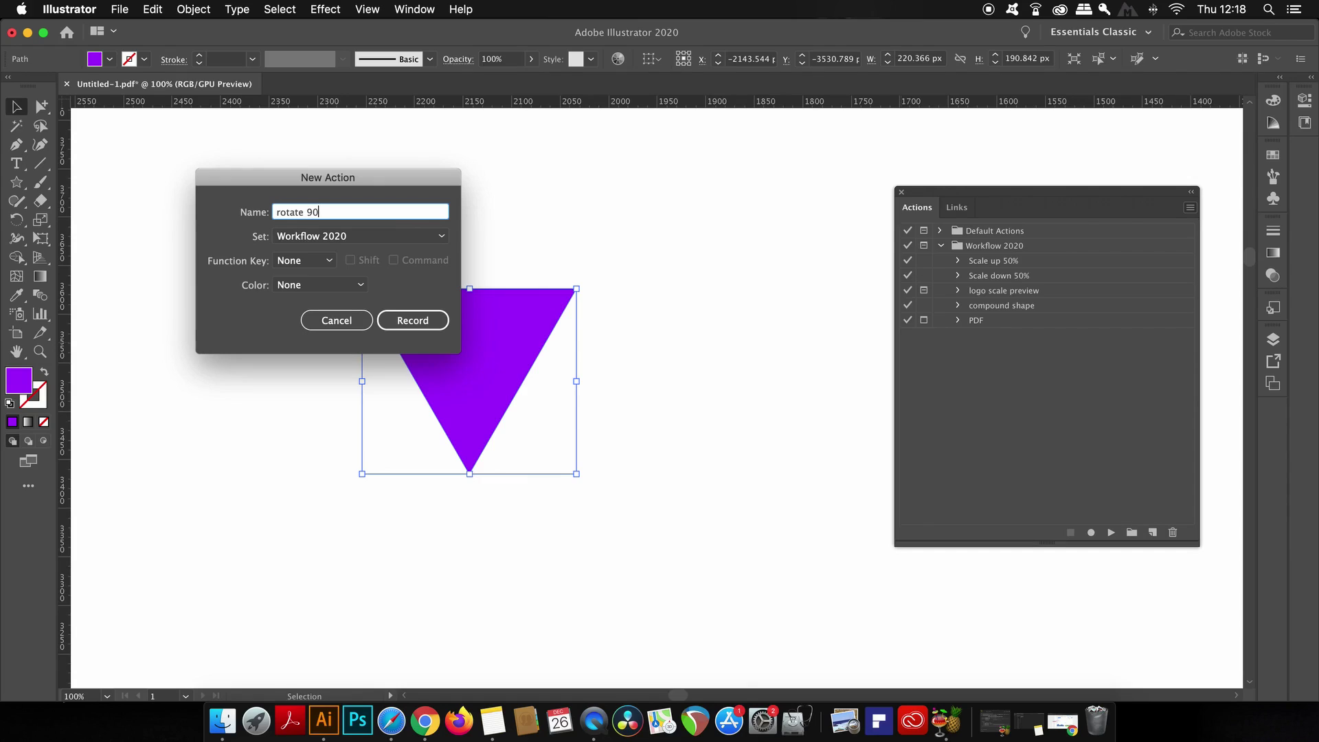
{"action": "type", "text": " Degrees"}
{"action": "left_click", "coordinate": [305, 260]}
{"action": "left_click", "coordinate": [315, 405]}
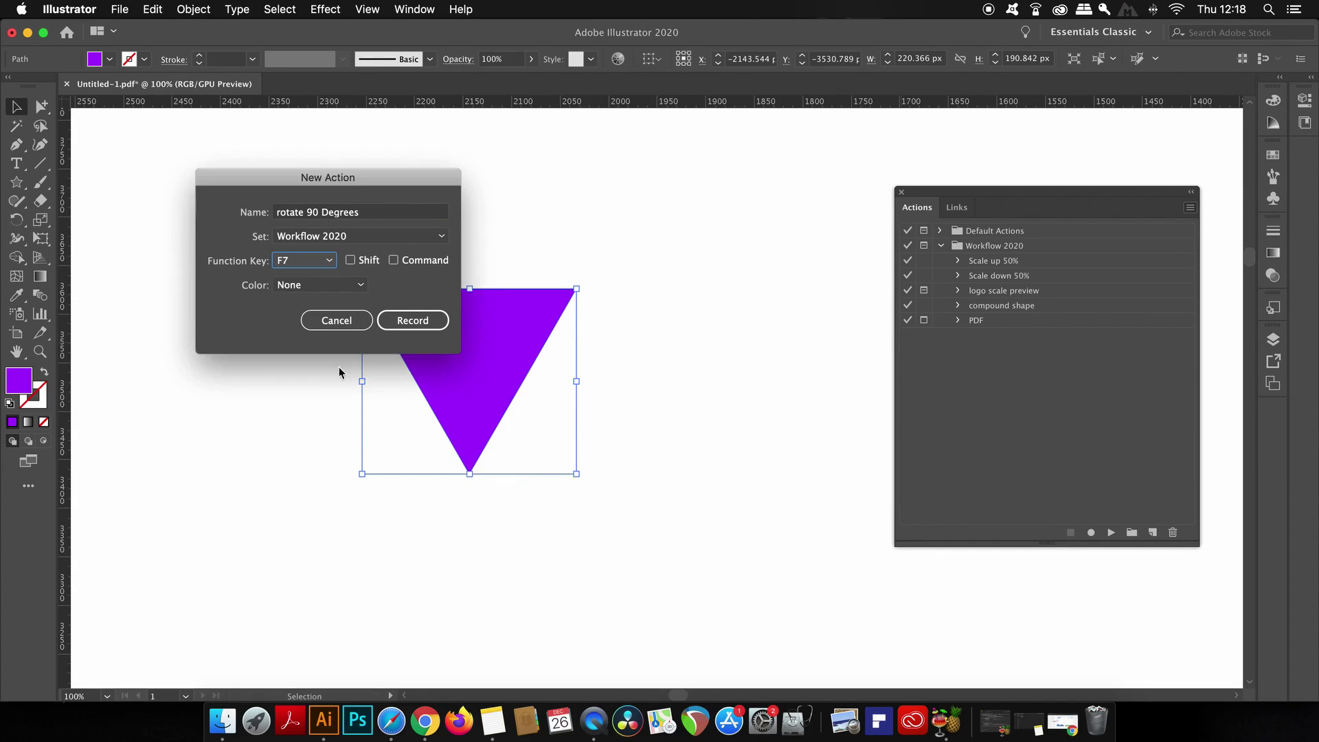
{"action": "left_click", "coordinate": [424, 264]}
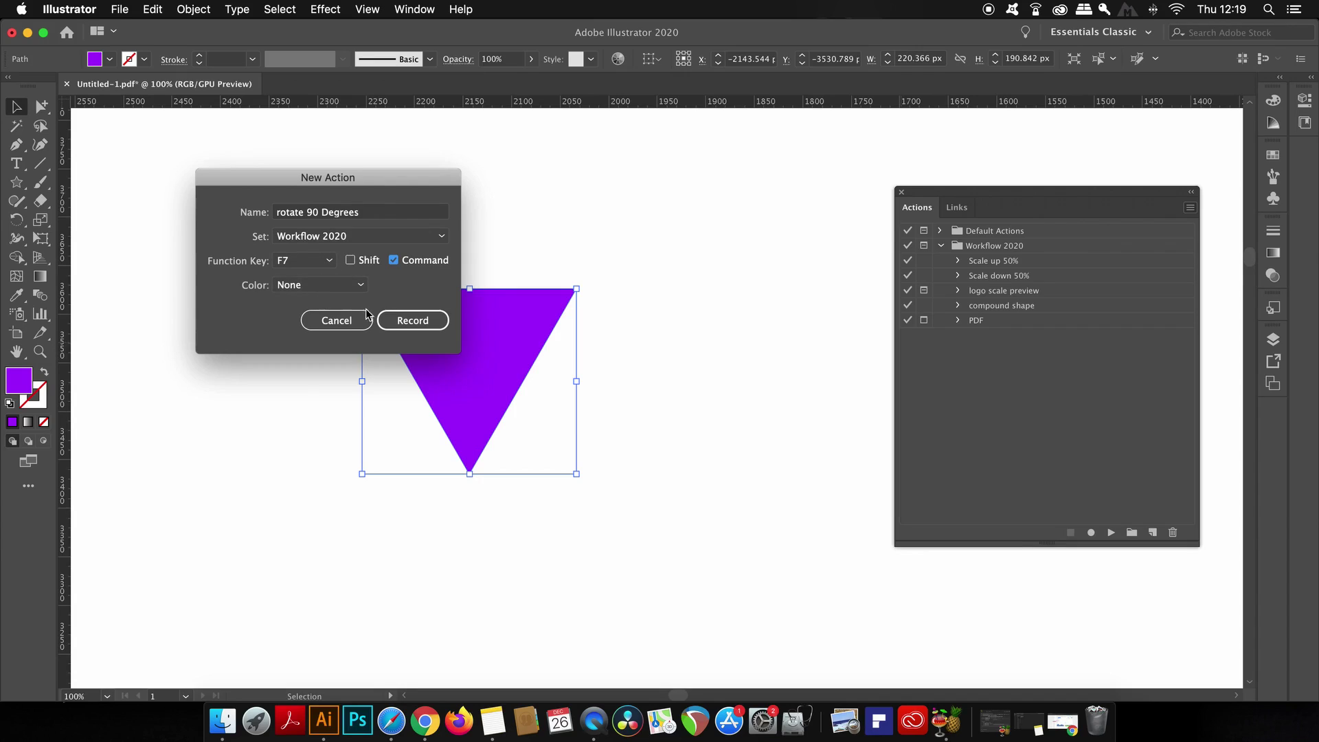
{"action": "left_click", "coordinate": [412, 320]}
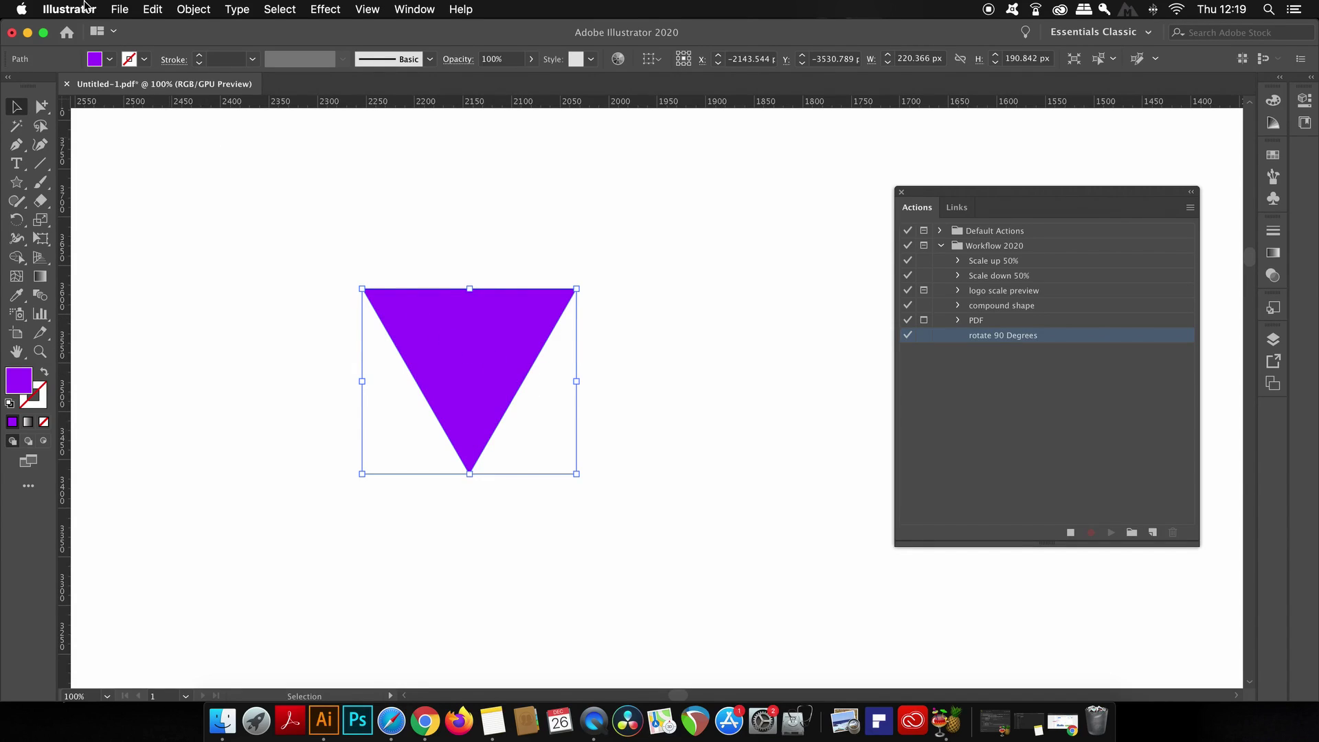
Step: Rotate the triangle 90° via Object > Transform > Rotate so it points right
{"action": "left_click", "coordinate": [191, 9]}
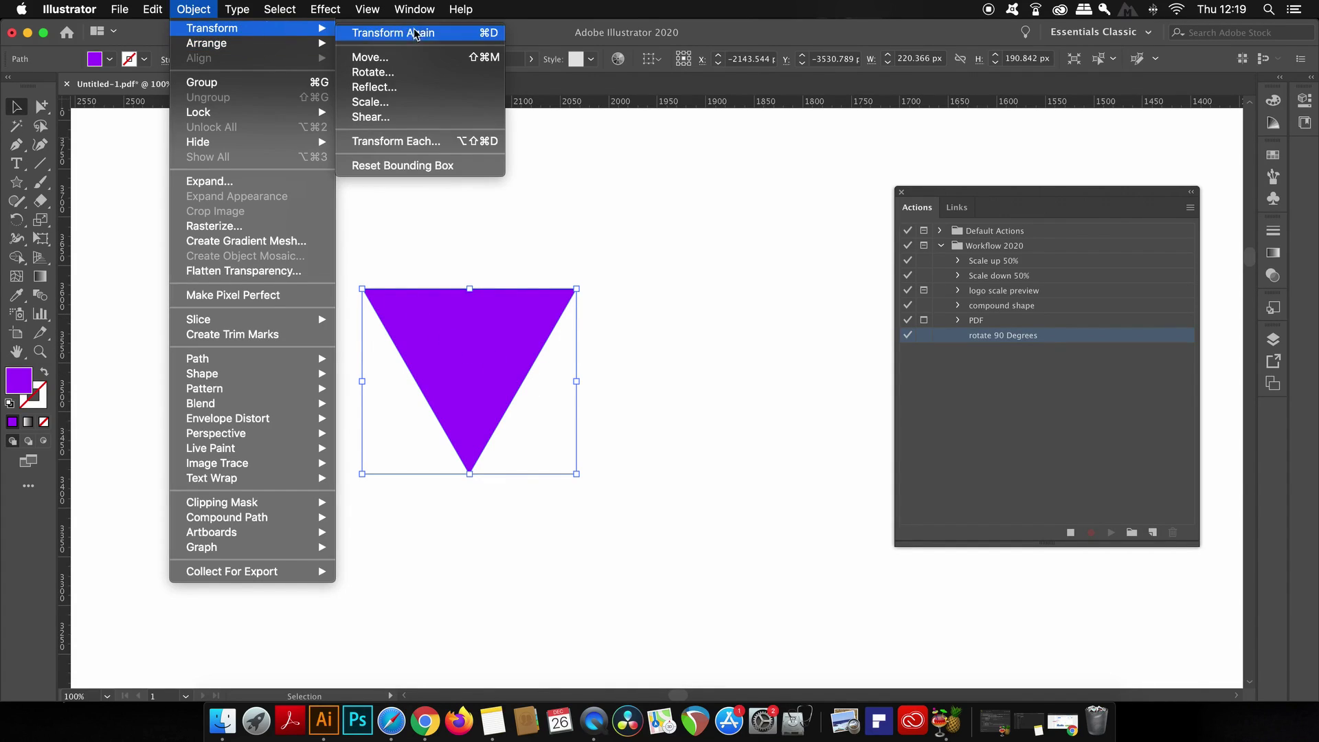
{"action": "left_click", "coordinate": [421, 71]}
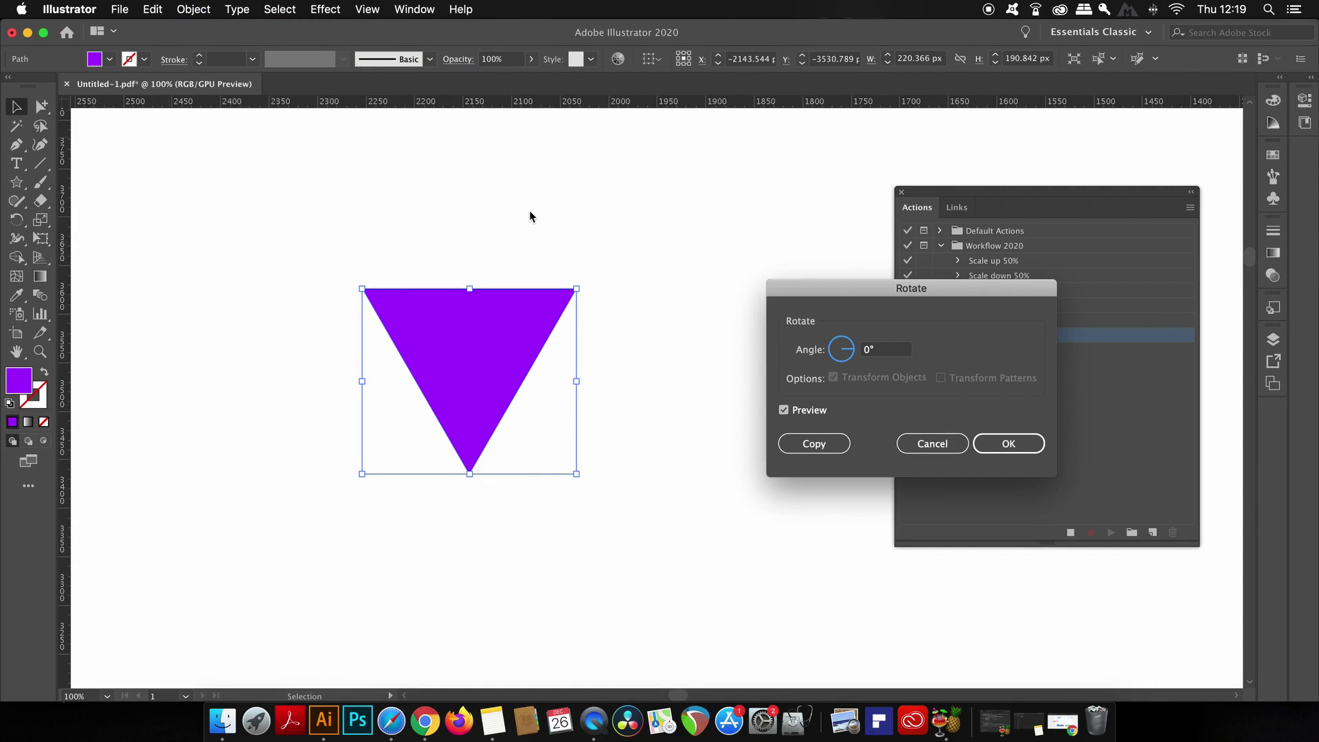
{"action": "double_click", "coordinate": [905, 350]}
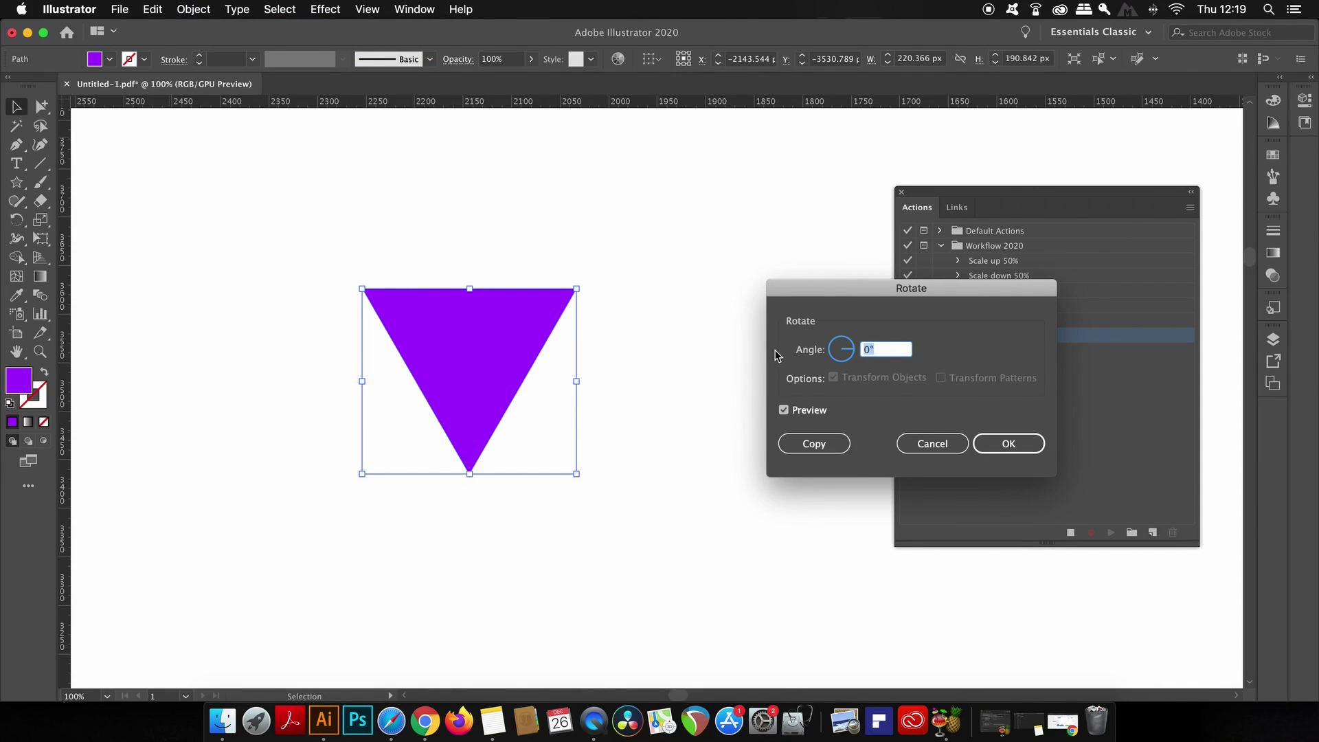
{"action": "type", "text": "90"}
{"action": "left_click", "coordinate": [784, 410]}
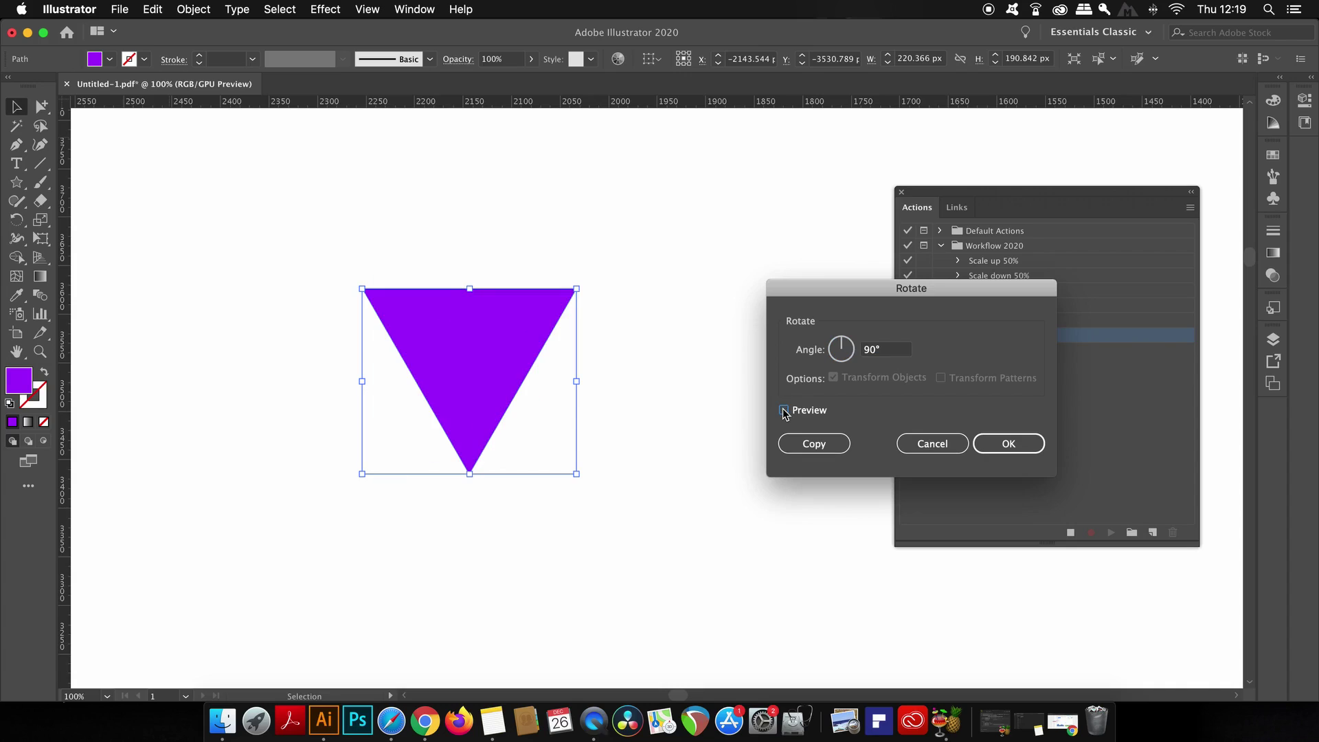
{"action": "left_click", "coordinate": [784, 411]}
{"action": "left_click", "coordinate": [784, 410]}
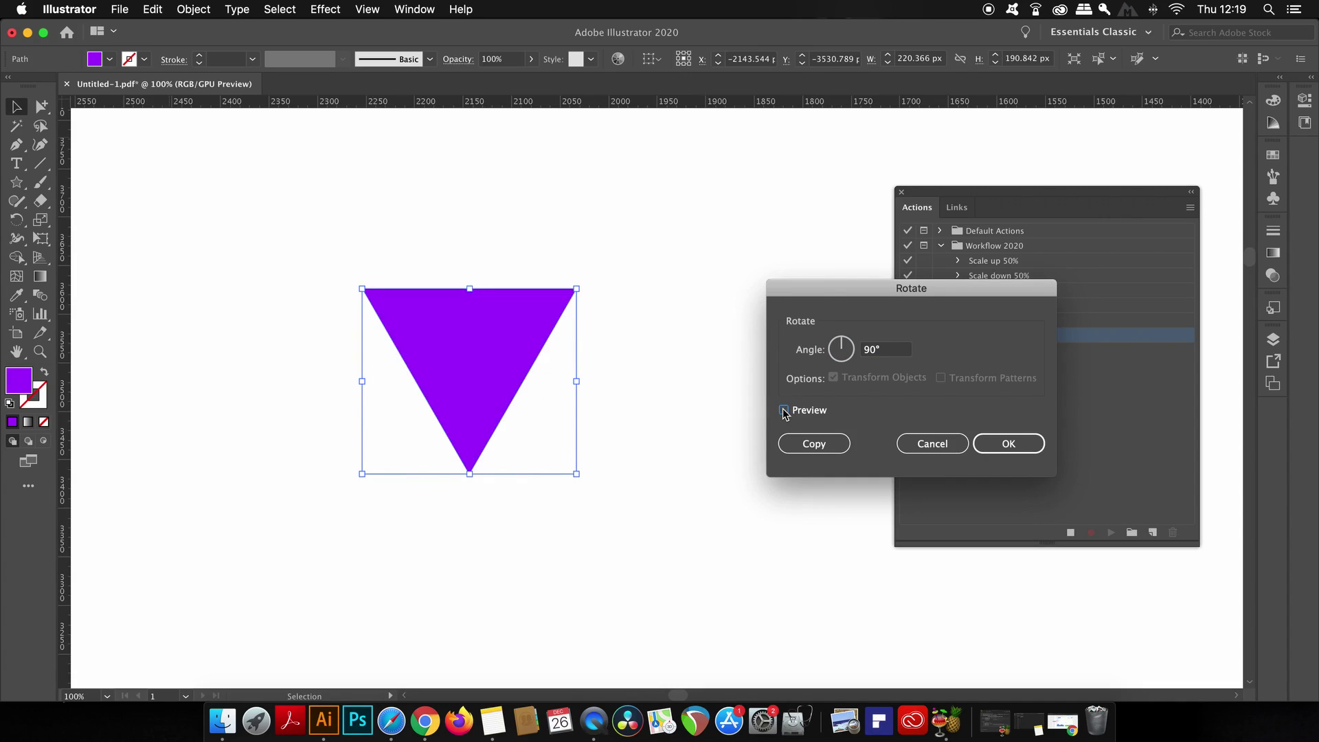
{"action": "left_click", "coordinate": [1003, 445]}
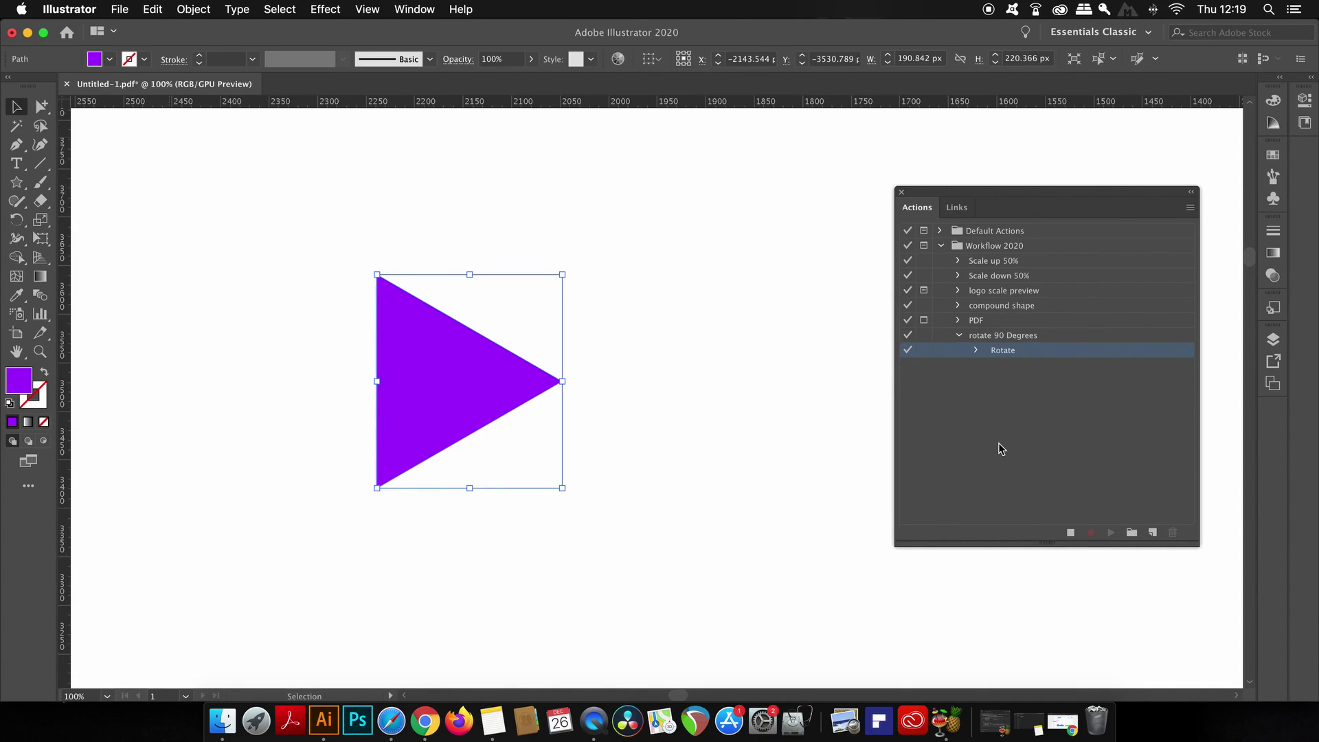
Step: Stop recording and inspect the rotate 90 Degrees action's recorded Rotate step
{"action": "left_click", "coordinate": [1070, 533]}
{"action": "left_click", "coordinate": [960, 335]}
{"action": "left_click", "coordinate": [960, 335]}
{"action": "left_click", "coordinate": [977, 350]}
{"action": "left_click", "coordinate": [977, 350]}
Step: Change the Rotate step's angle to 180°, turning the triangle to point left
{"action": "double_click", "coordinate": [1044, 356]}
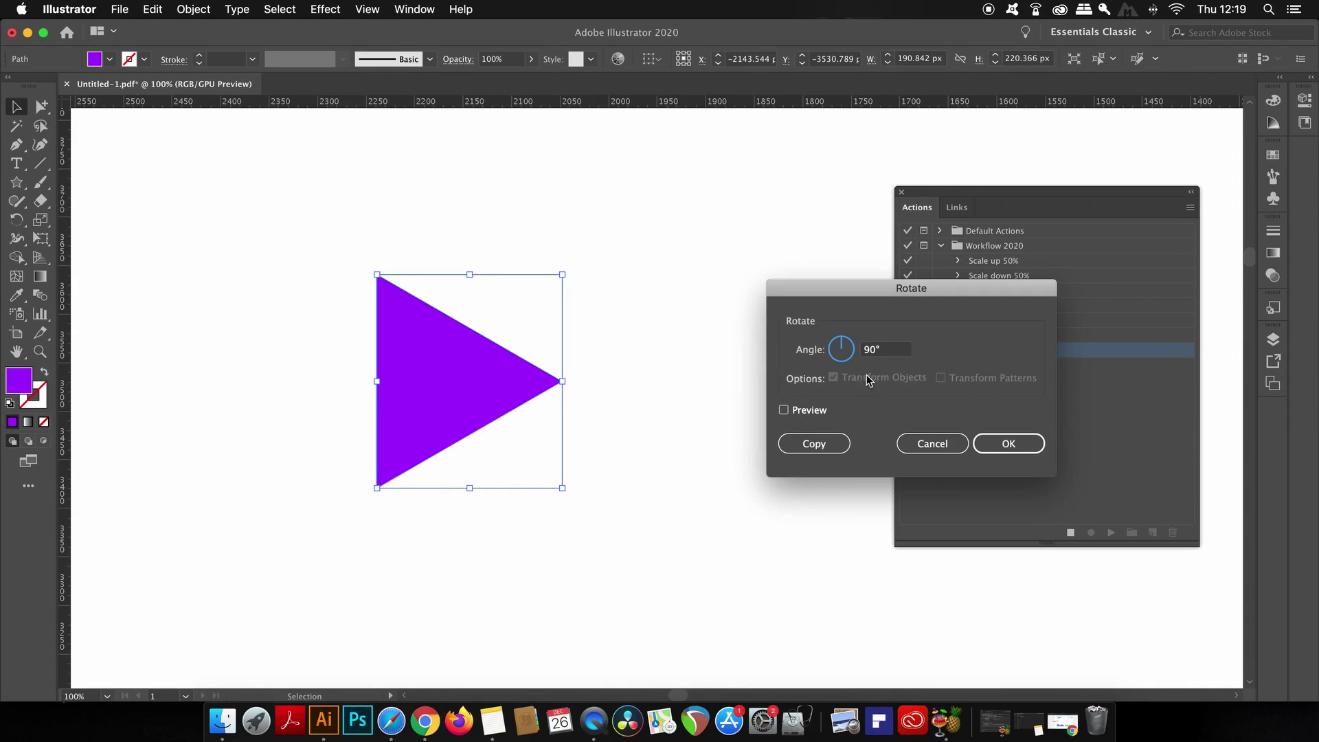
{"action": "double_click", "coordinate": [893, 352]}
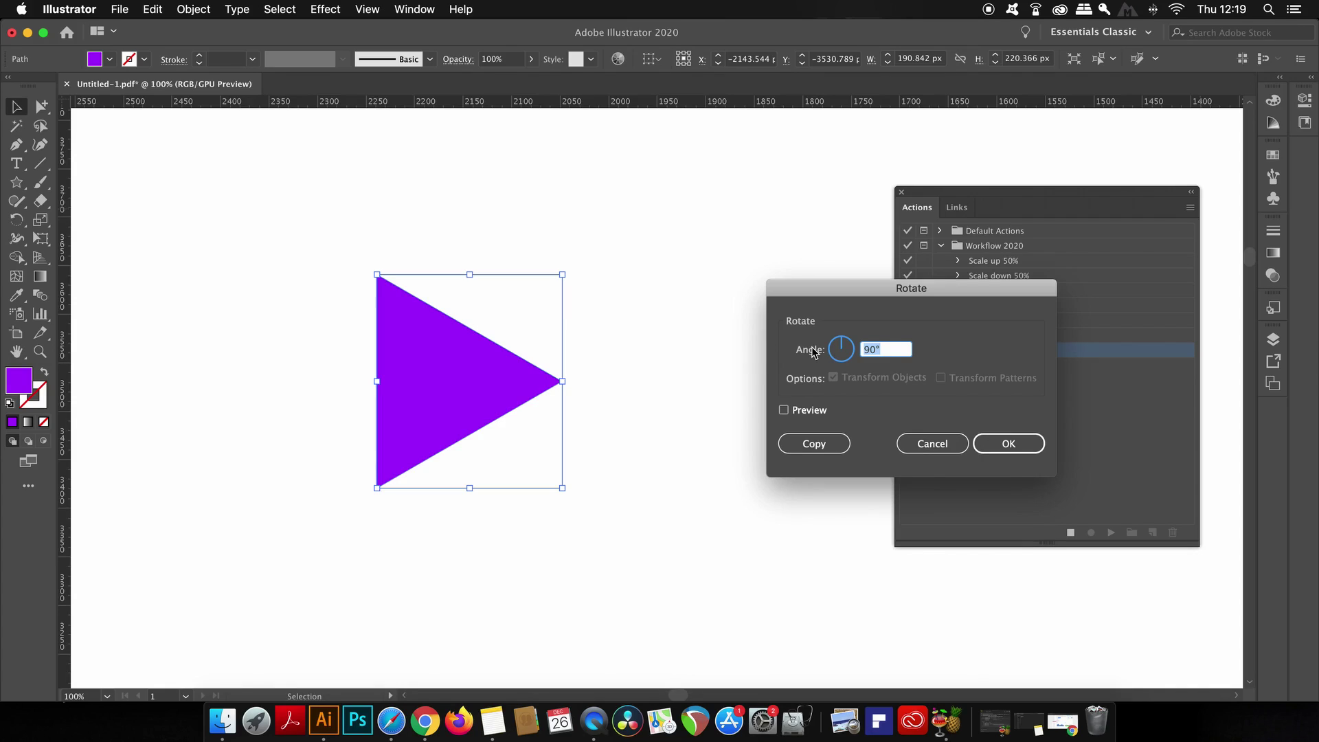
{"action": "type", "text": "180"}
{"action": "key", "text": "Return"}
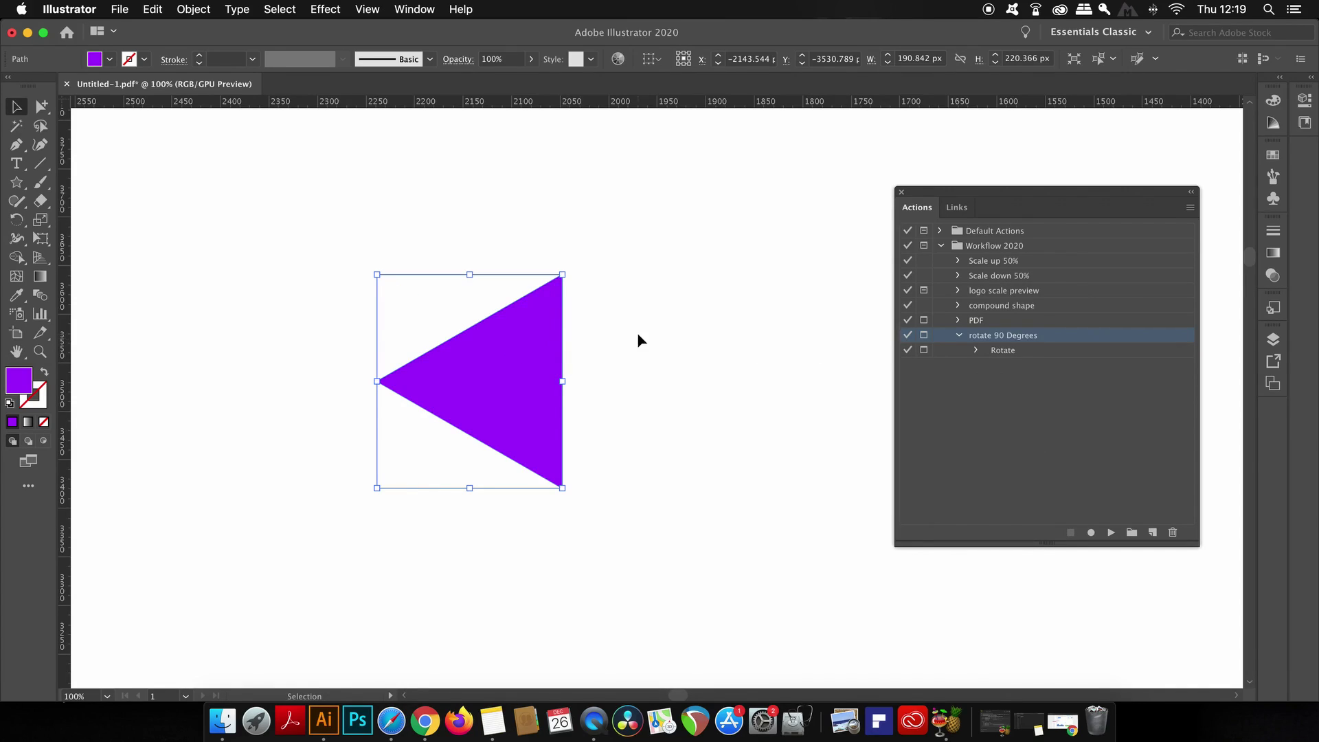
{"action": "scroll", "coordinate": [731, 666], "scroll_direction": "left", "scroll_amount": 1}
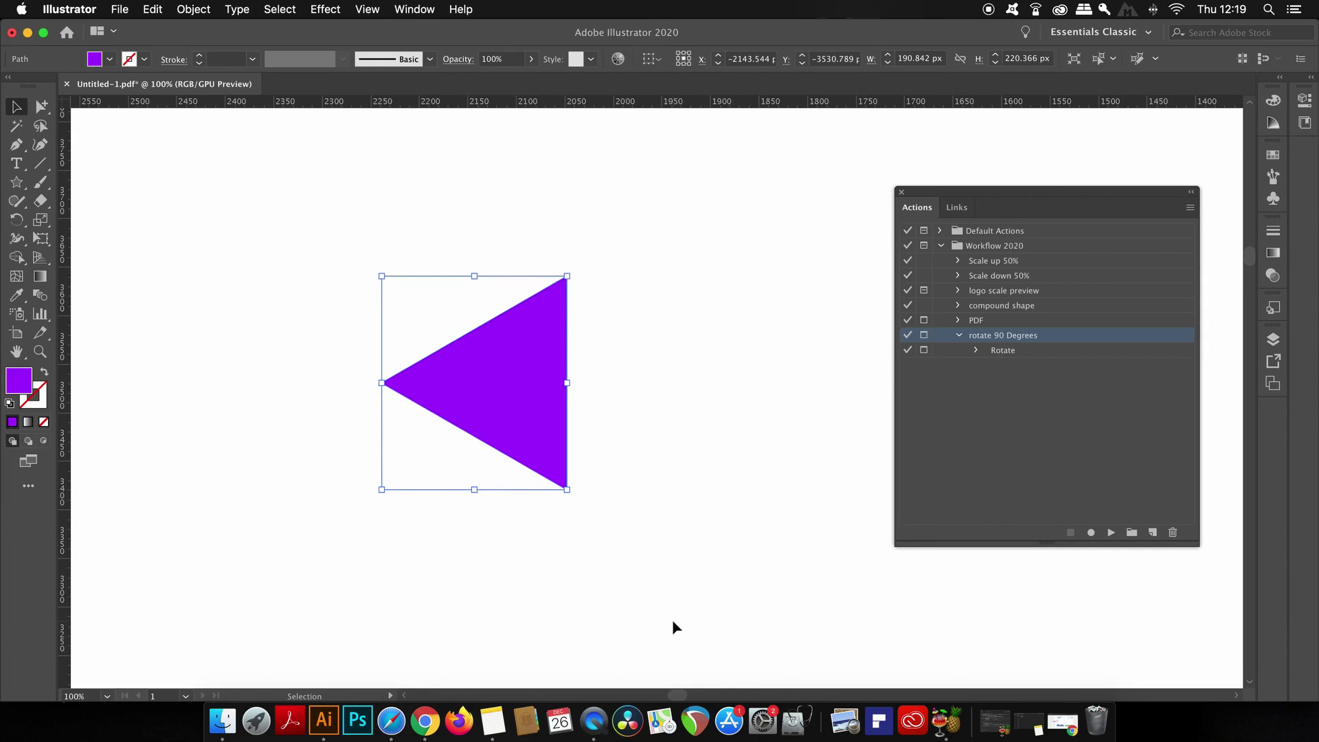